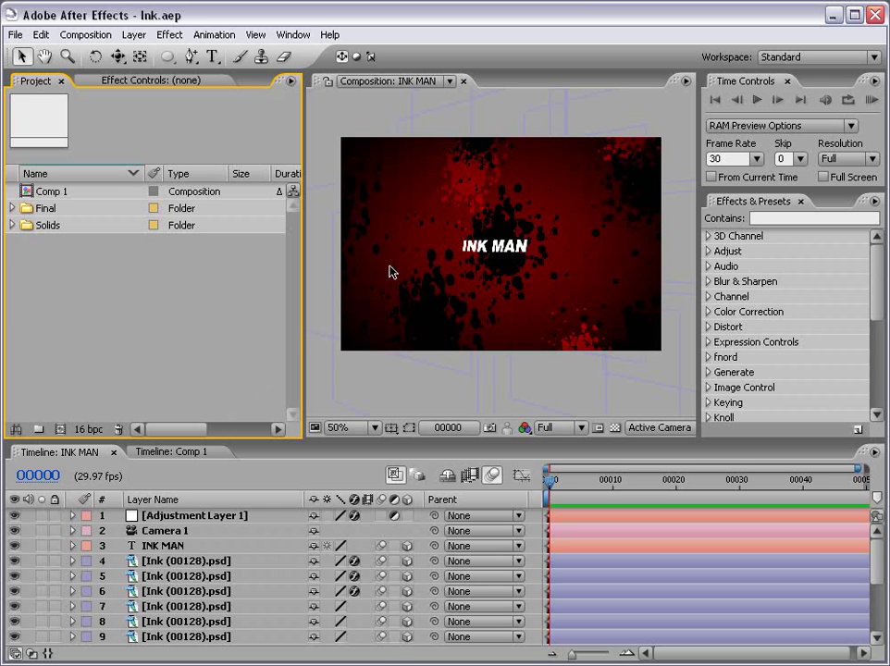
Preview the INK MAN composition in a maximized viewer, then restore the normal layout.
key("grave")
key("period")
key("KP_0")
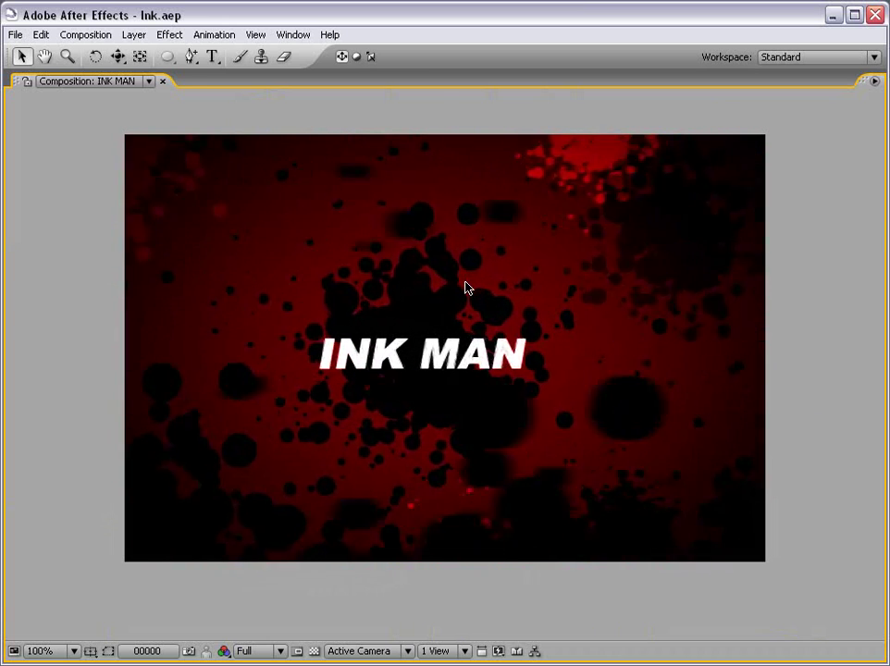
key("grave")
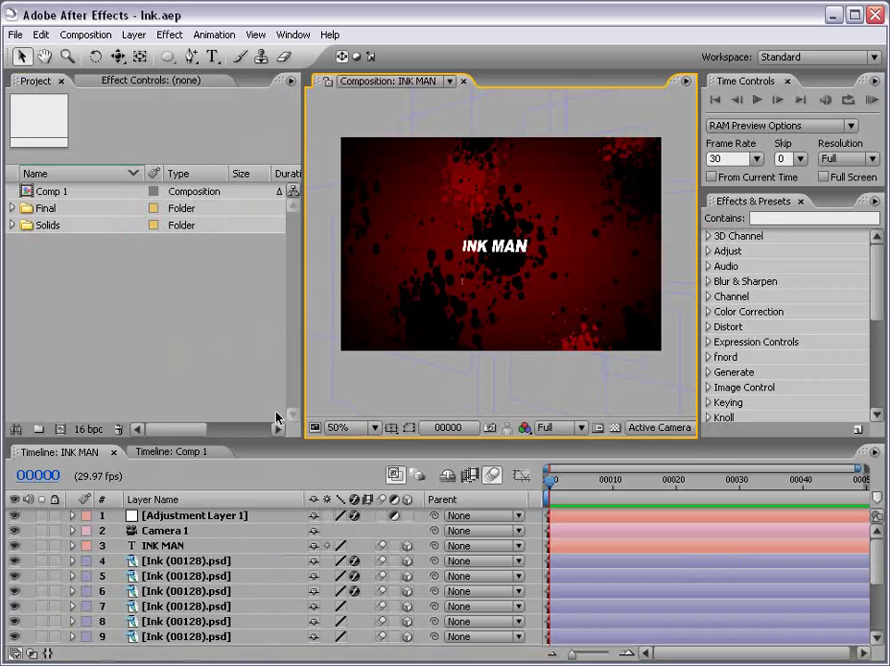
Play the Comp 1 ink drop animation in a maximized viewer and restore the normal layout.
left_click(213, 453)
key("grave")
key("space")
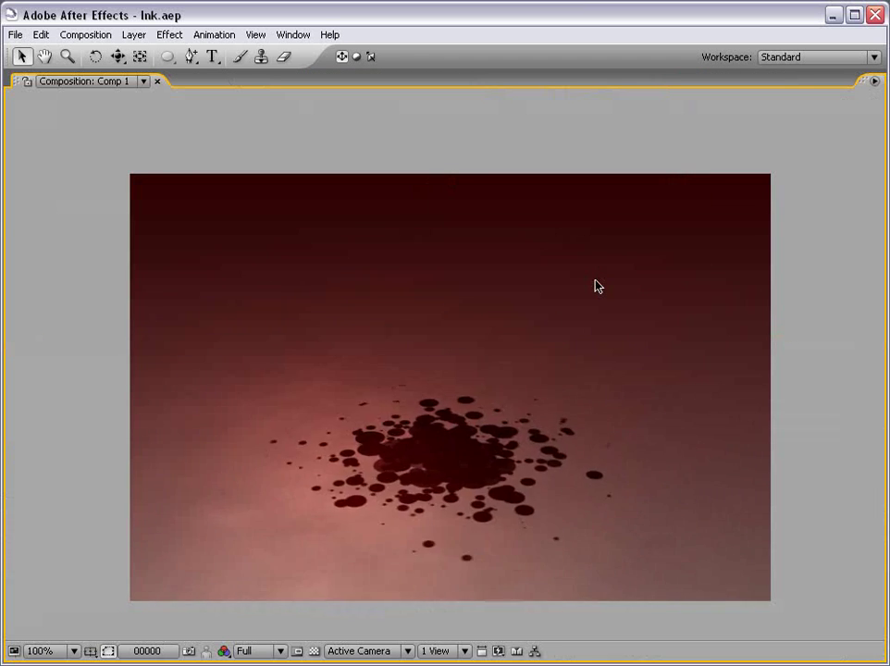
key("space")
key("grave")
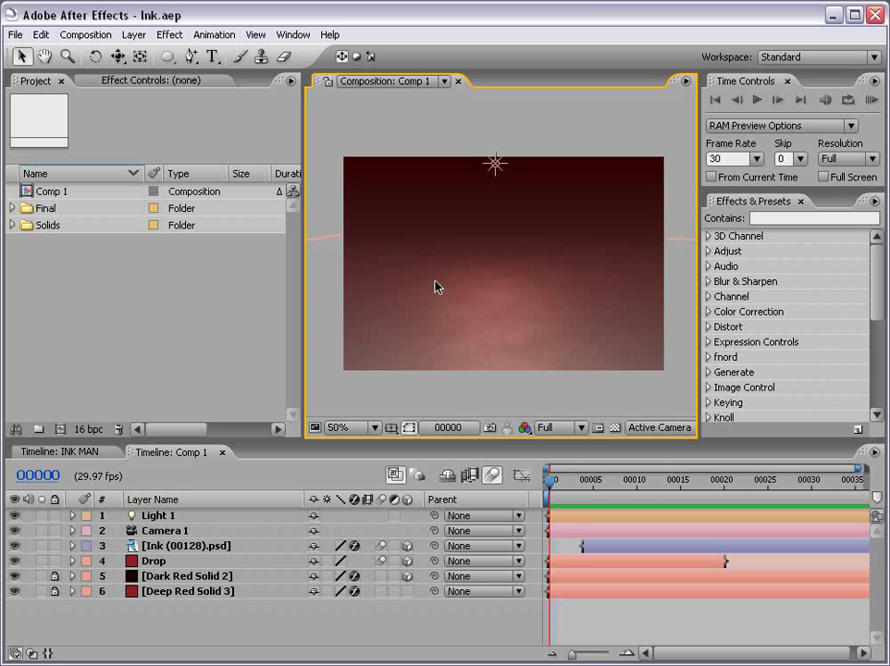
Create a new composition named Comp 2 with the NTSC DV preset, 720 x 480.
left_click(165, 287)
left_click(85, 35)
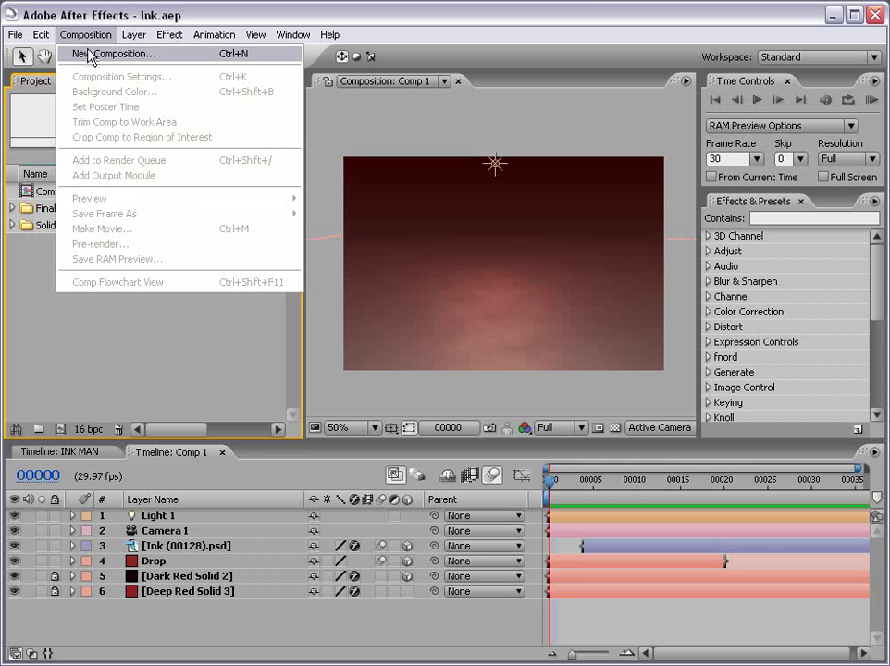
left_click(85, 53)
left_click(546, 360)
left_click(546, 432)
left_click_drag(490, 265, 438, 209)
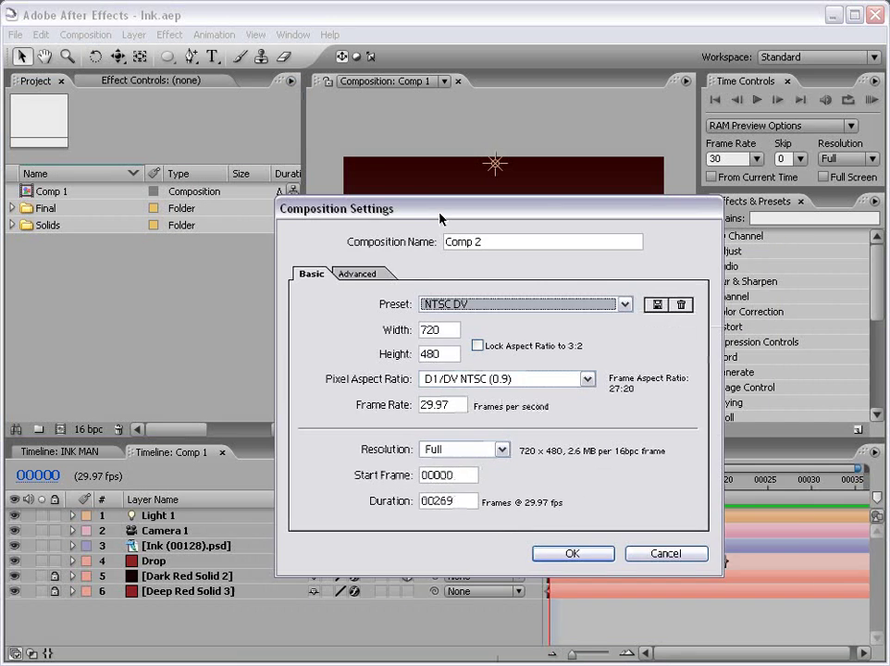
left_click(573, 554)
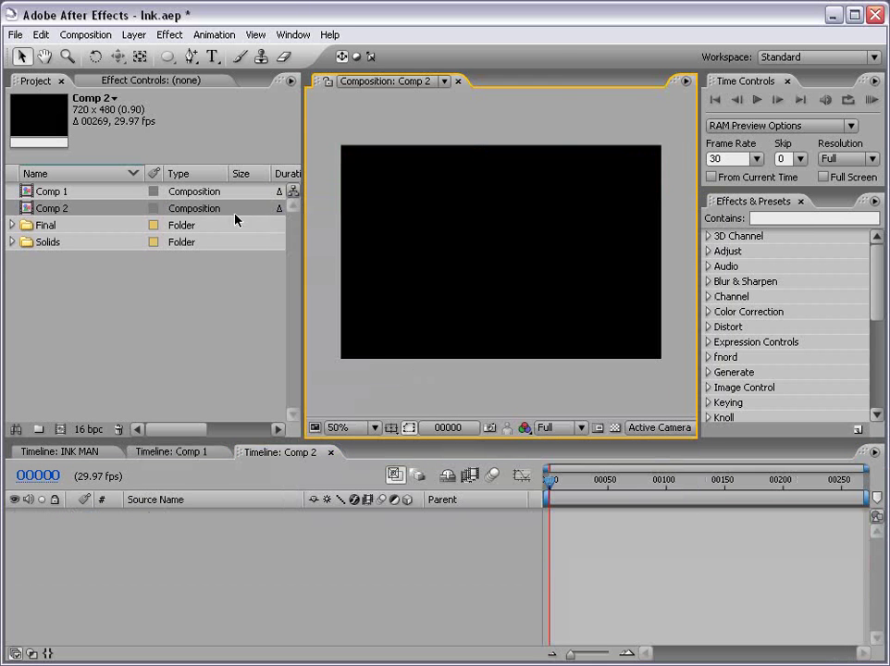
Add a new solid layer to Comp 2 with its color set to pure white (FFFFFF).
left_click(133, 34)
mouse_move(222, 54)
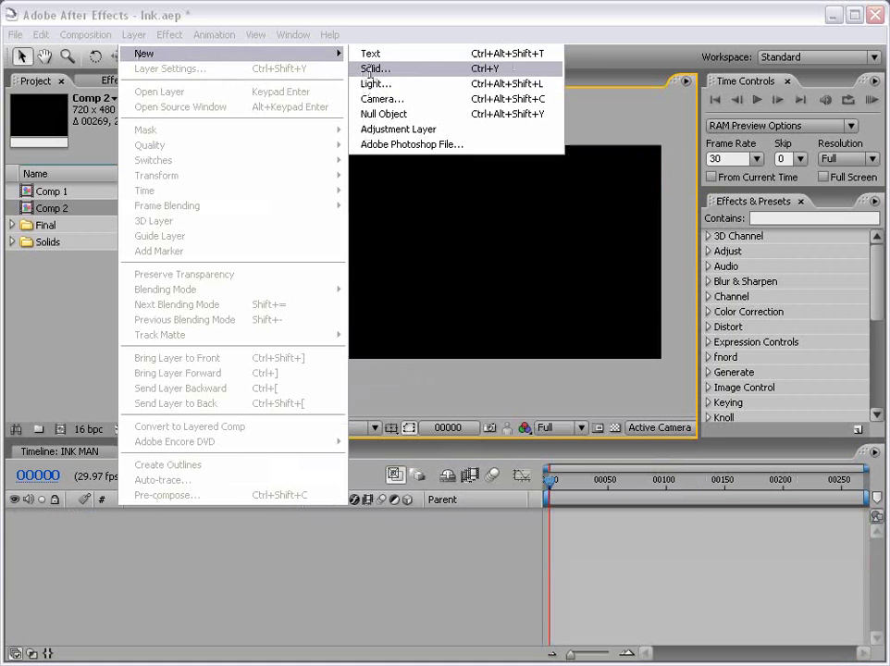
left_click(368, 82)
left_click(333, 461)
left_click_drag(318, 399, 250, 291)
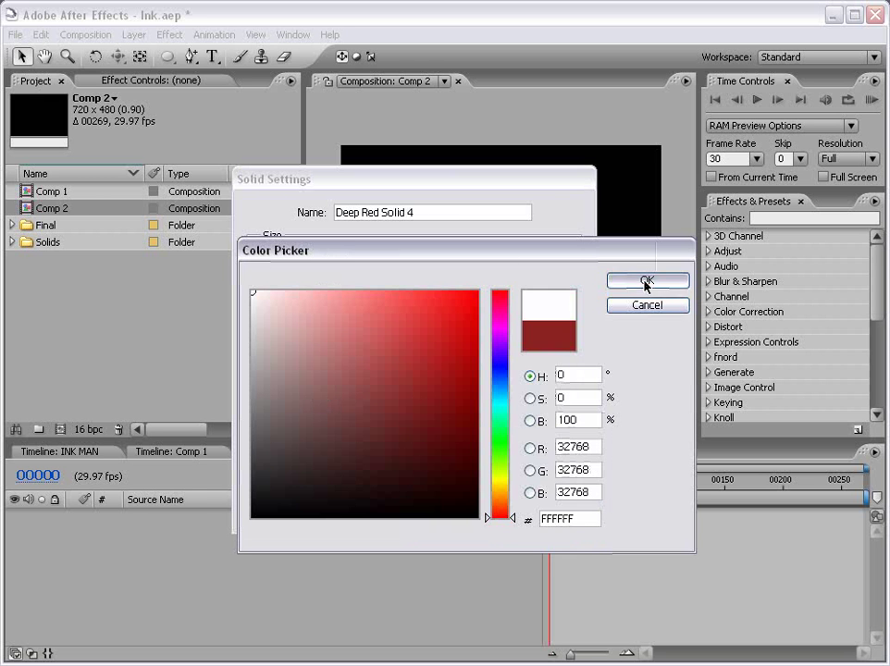
left_click(646, 285)
left_click(443, 507)
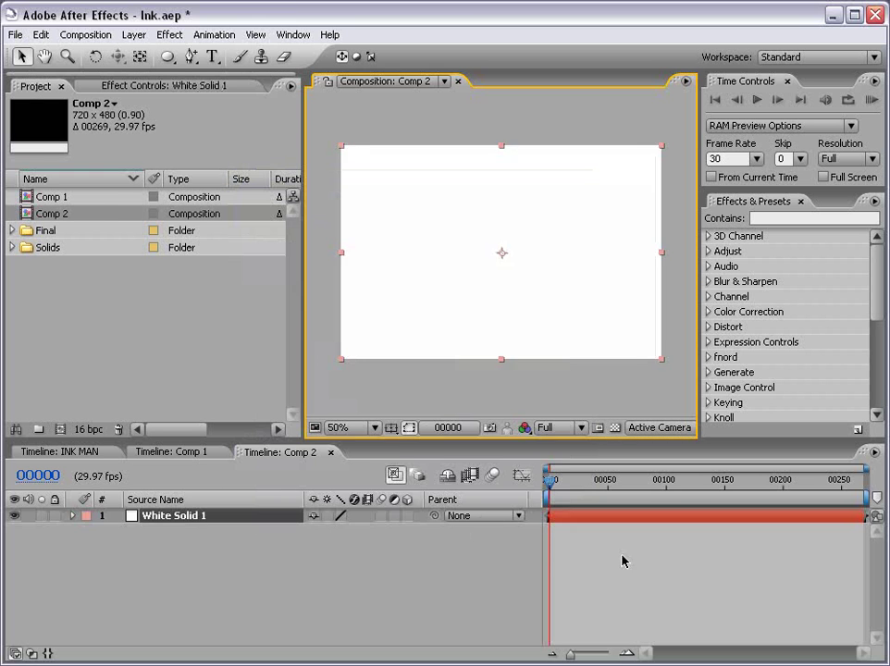
Search the effects for "particl" and apply CC Particle World to the white solid.
left_click(769, 219)
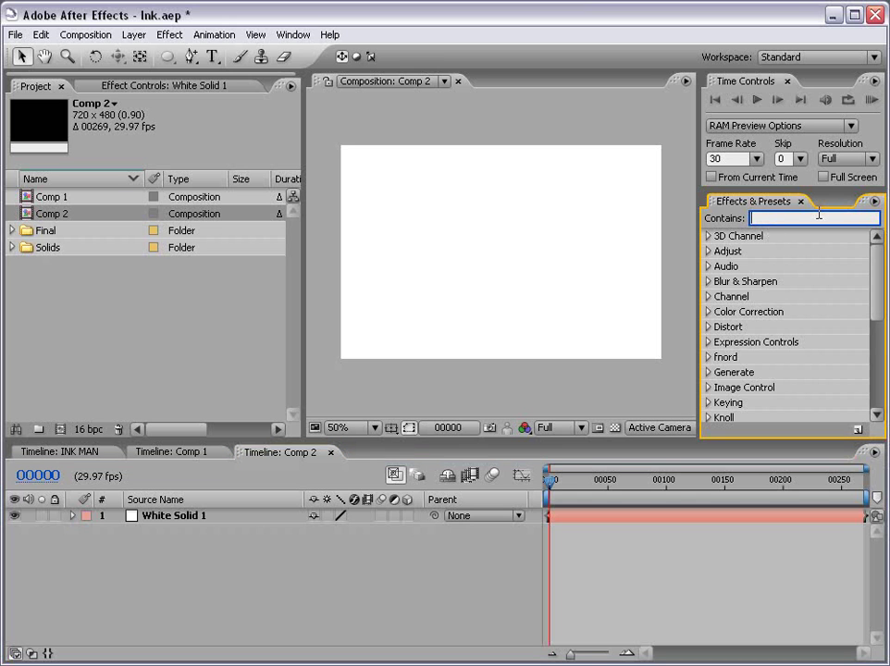
type("part")
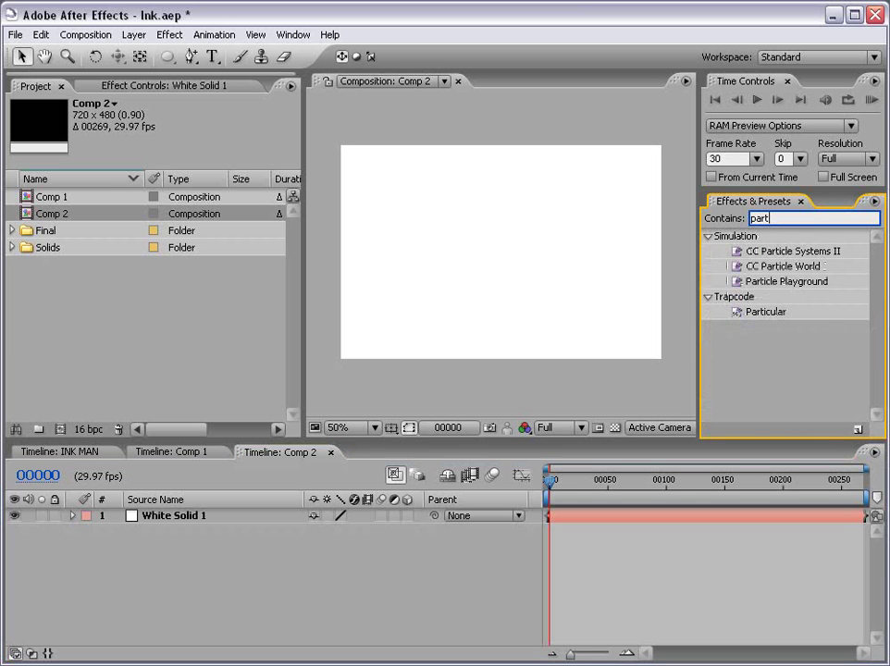
type("icl")
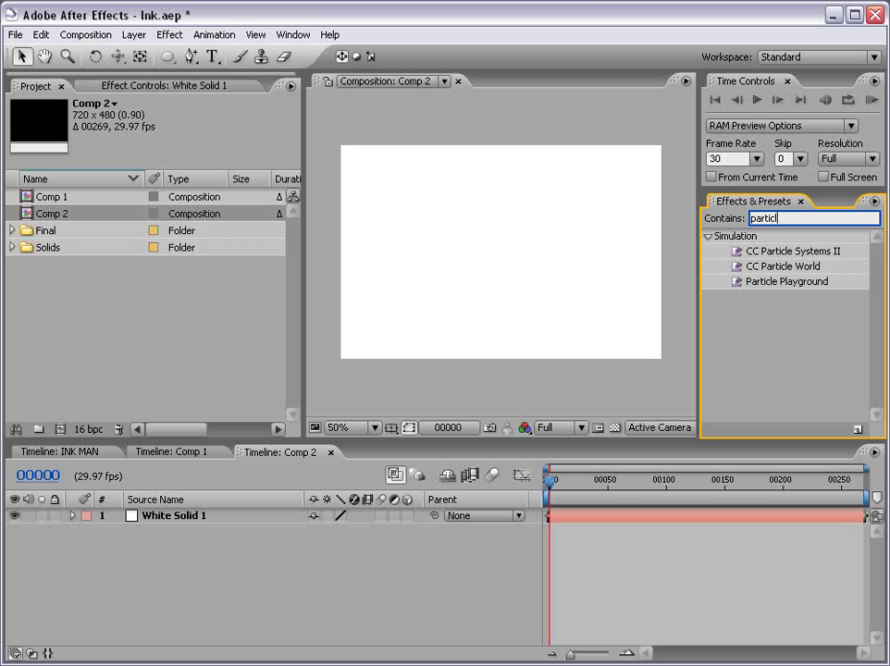
left_click(774, 269)
left_click_drag(774, 271, 523, 254)
Go to frame 30 to inspect the particles and set the CC Particle World Grid to Off.
mouse_move(555, 484)
left_mouse_down()
mouse_move(598, 482)
mouse_move(555, 491)
left_mouse_up()
key("space")
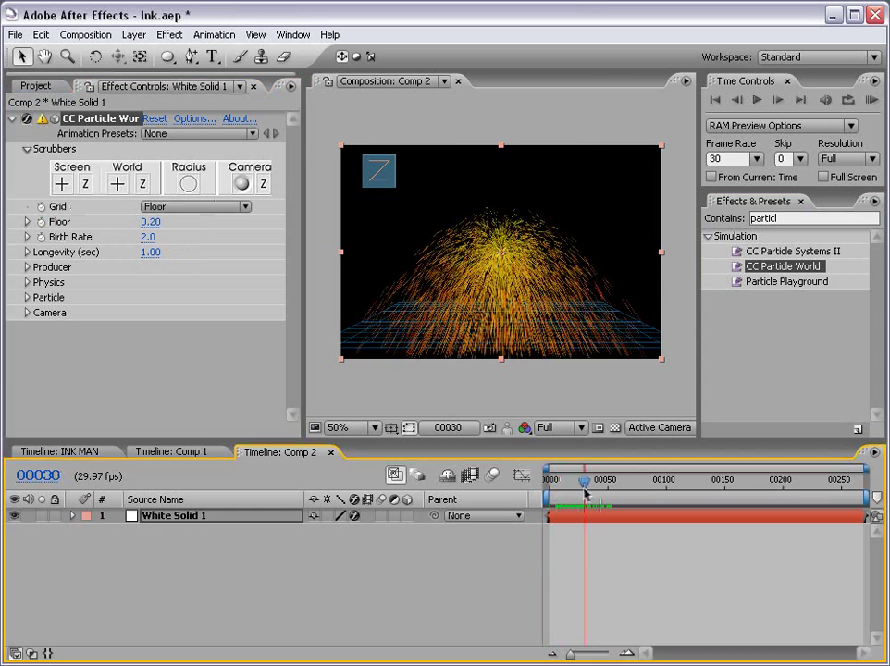
scroll(501, 259, "up", 1)
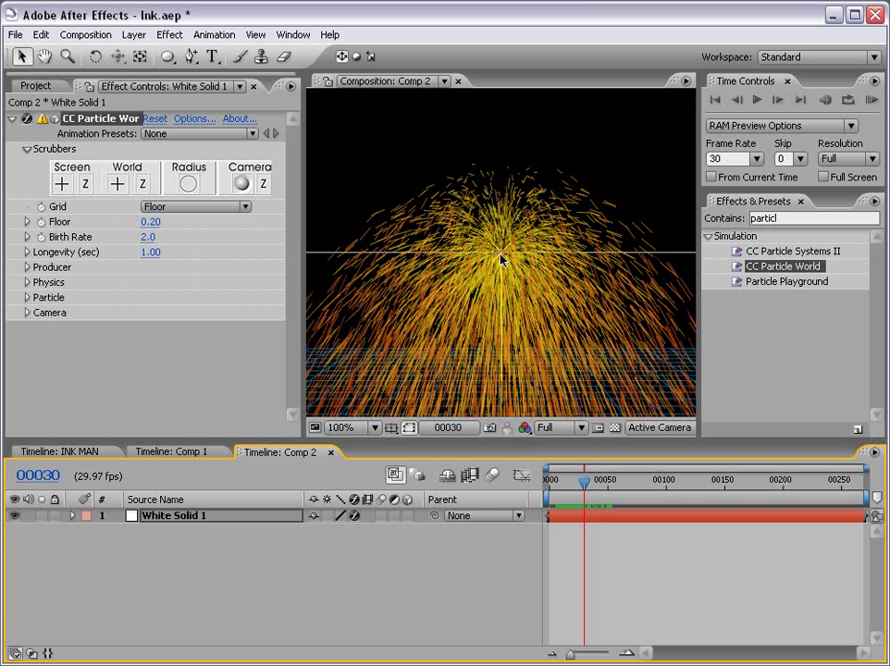
scroll(501, 259, "down", 1)
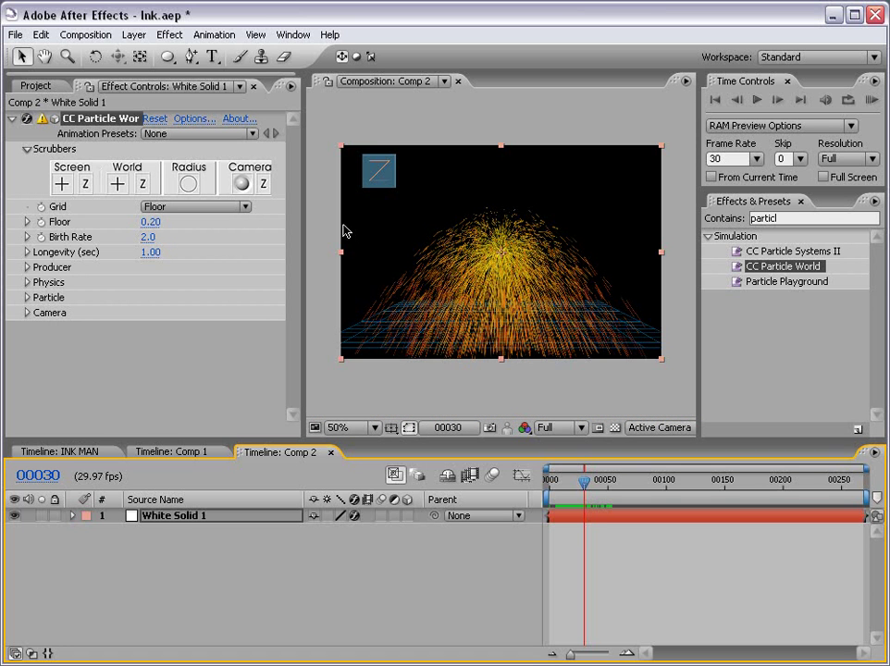
left_click(172, 208)
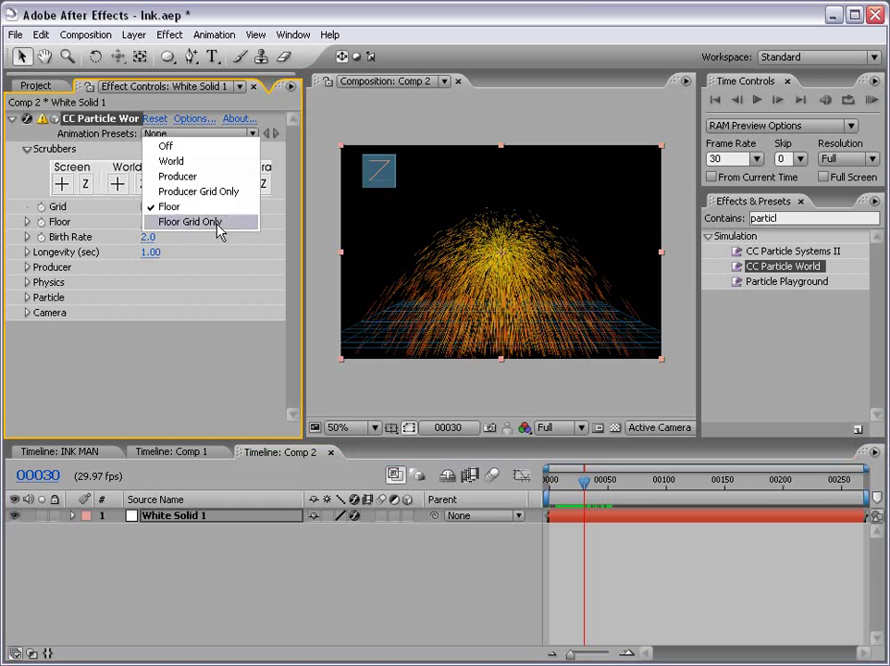
left_click(166, 147)
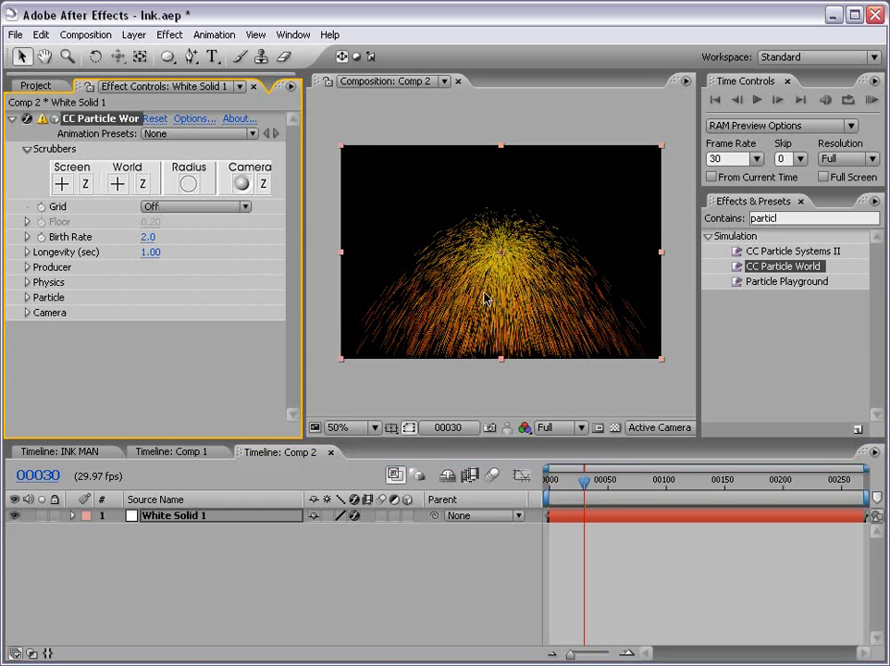
Expand the Particle, Physics and Producer settings, enlarge the effect controls area, and set Gravity to 0.
left_click(27, 297)
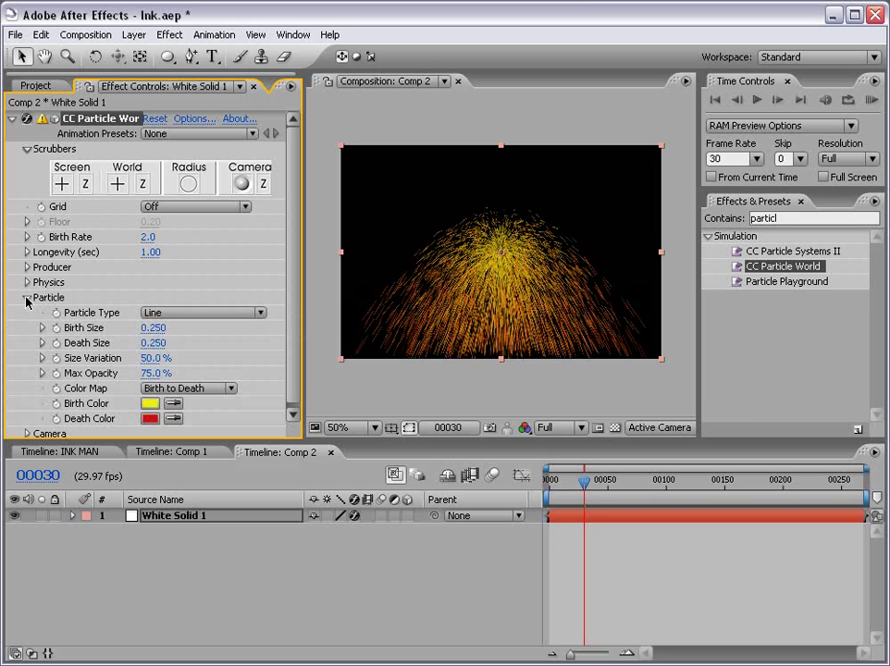
left_click(26, 282)
left_click(27, 267)
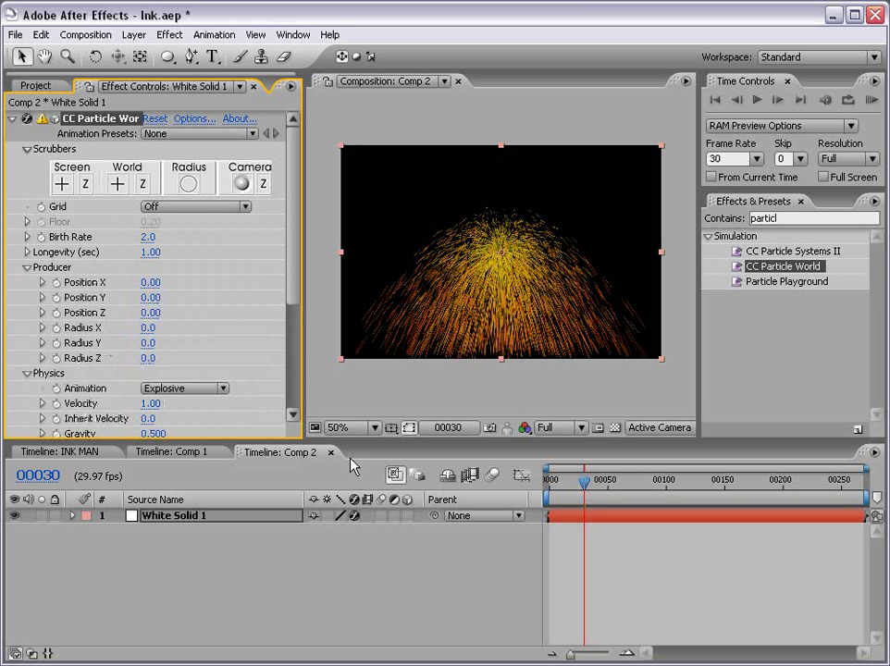
left_click_drag(341, 438, 341, 530)
scroll(294, 447, "down", 2)
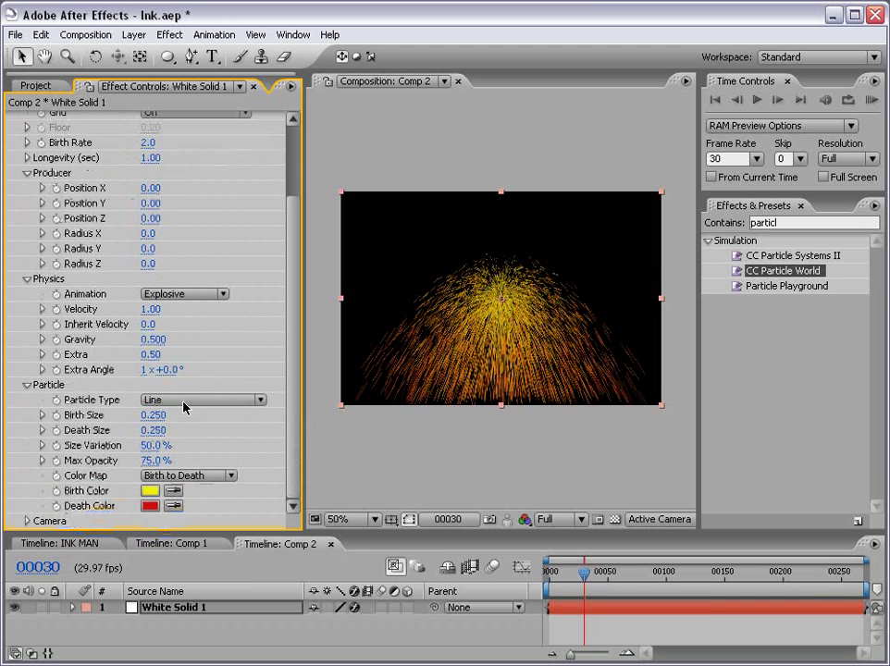
left_click(153, 339)
type("0")
key("Return")
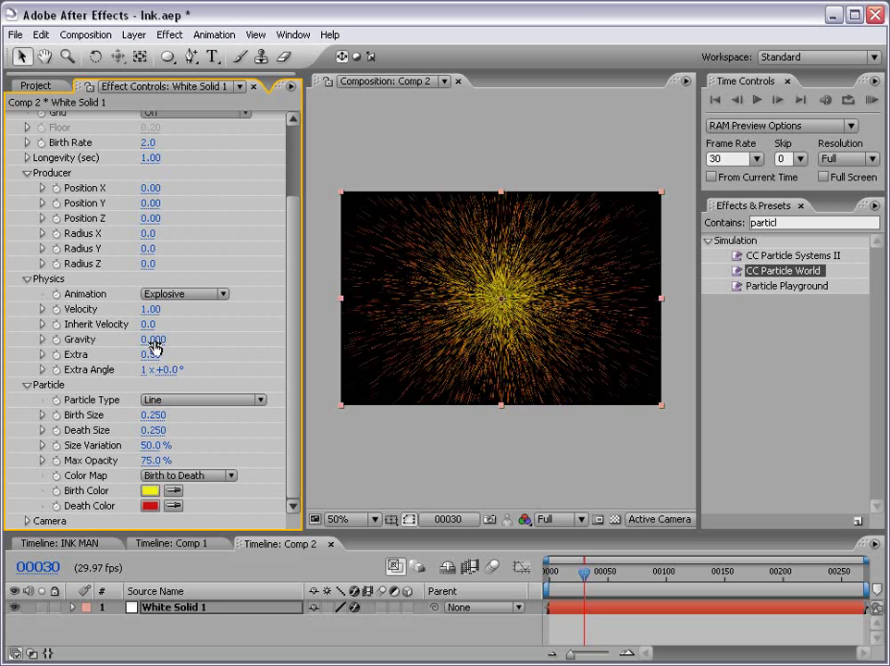
Change the particle type to Lens Convex and set Max Opacity to 100%.
left_click(177, 401)
left_click(186, 638)
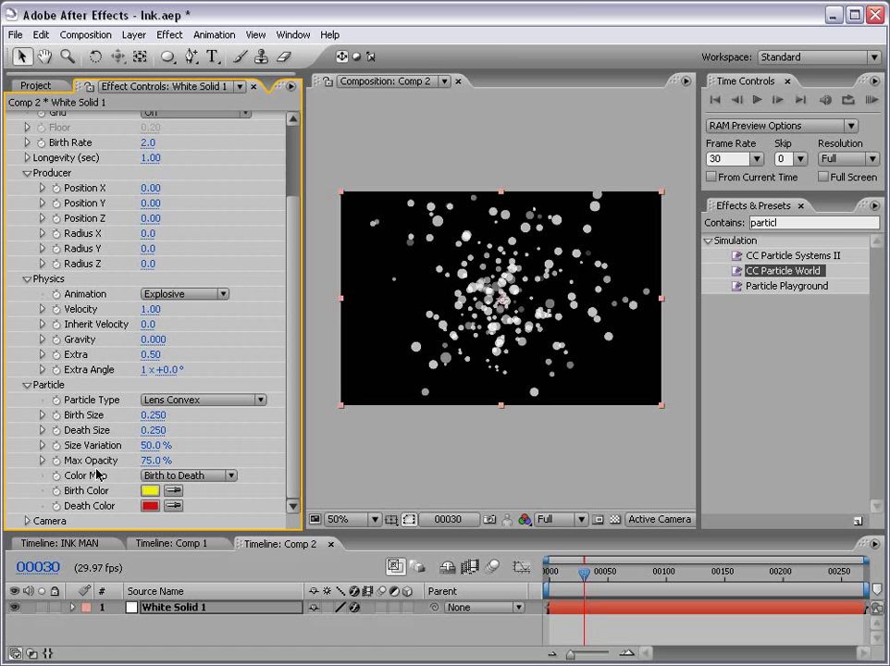
left_click(153, 460)
type("100")
key("Return")
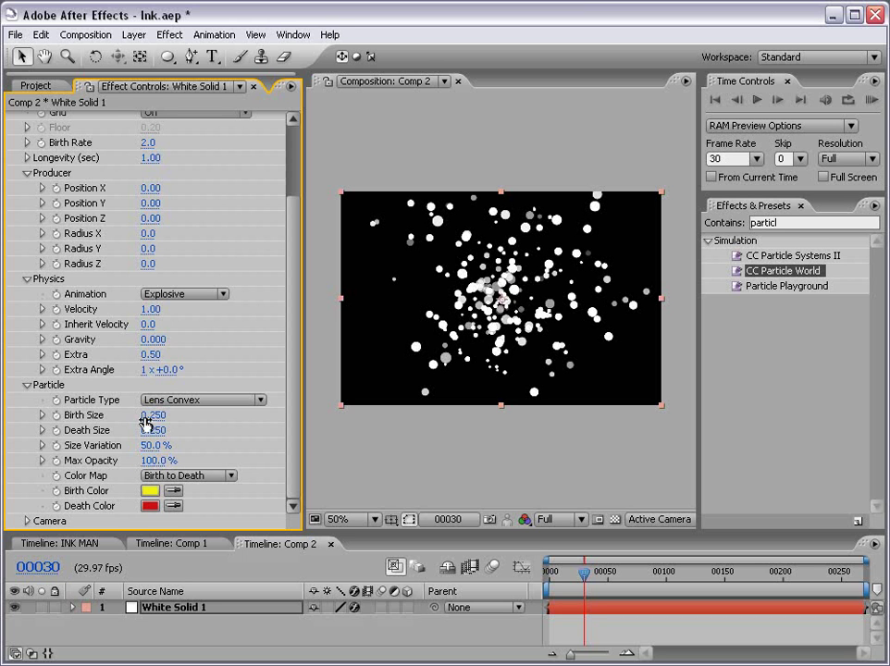
Set the particle Birth Size to 0.5.
left_click_drag(154, 415, 165, 415)
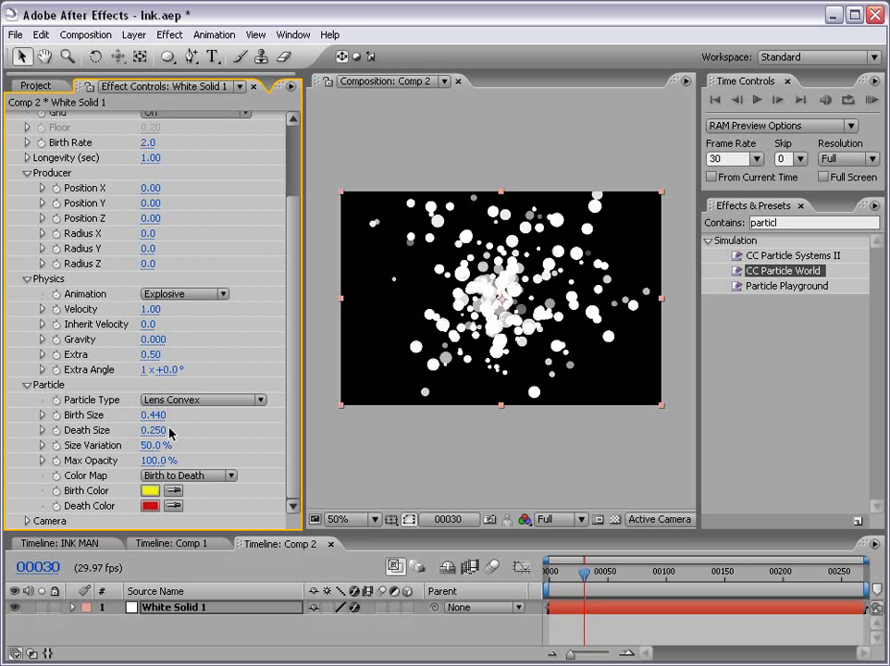
left_click(160, 416)
type(".5")
key("Return")
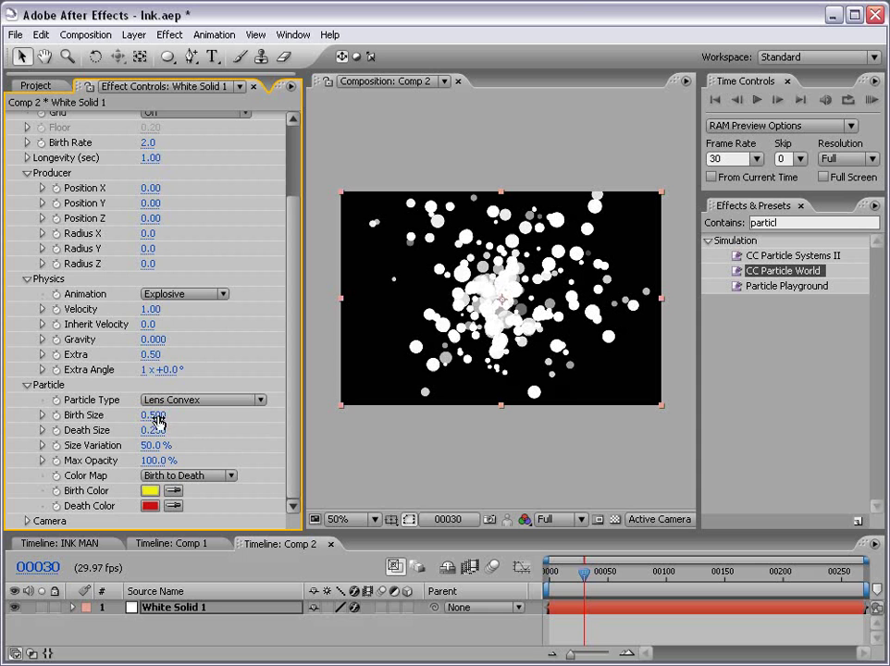
Lower the particle Death Size to 0 and set Size Variation to 85%.
left_click_drag(146, 431, 197, 448)
left_click(151, 445)
type("85")
key("Return")
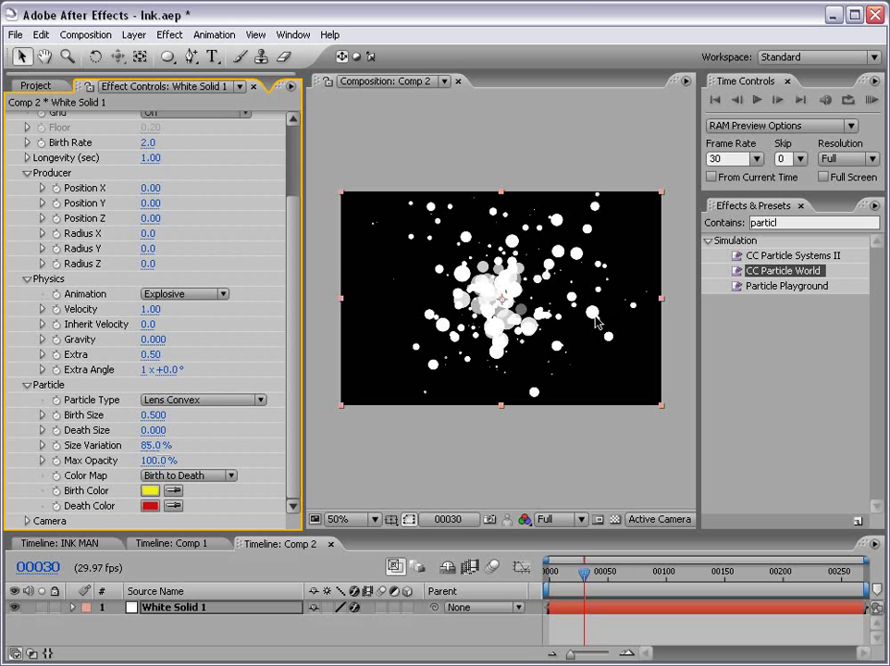
Reduce the particle Velocity to 0.66 and the Birth Size to 0.44.
scroll(118, 338, "up", 1)
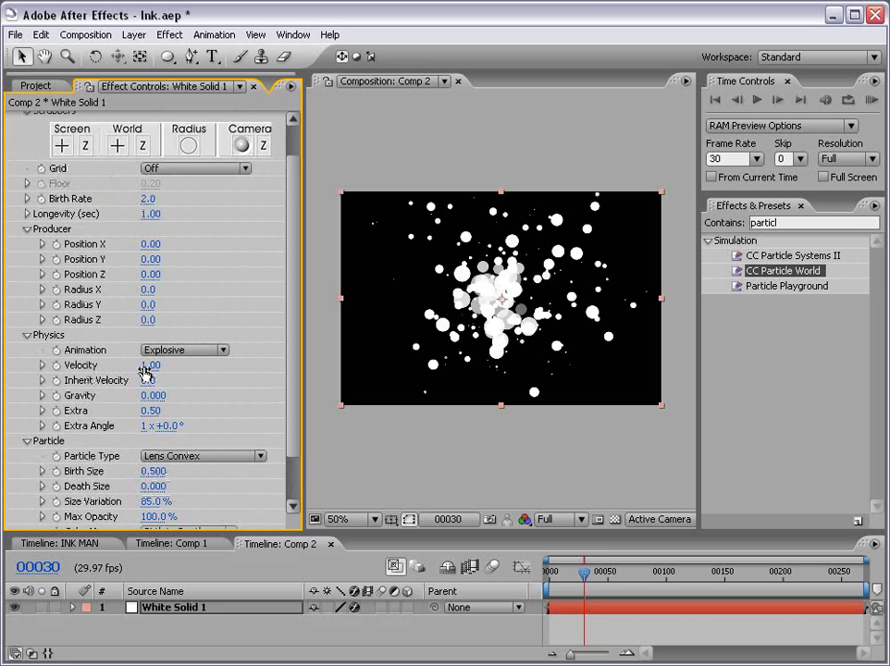
left_click_drag(156, 368, 126, 367)
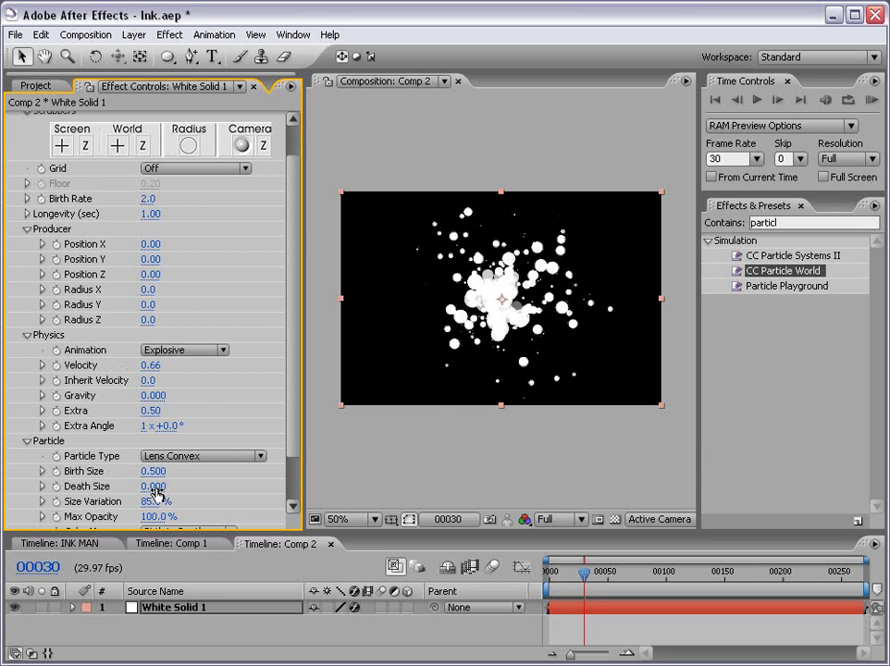
left_click_drag(149, 471, 148, 471)
left_click(475, 463)
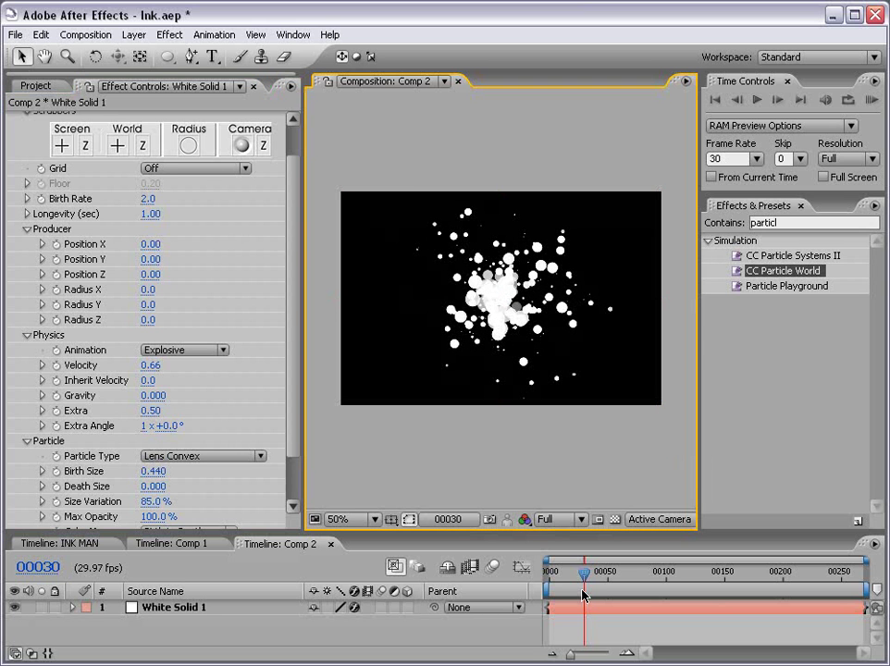
Scrub through the splatter shapes, return to frame 30, and send that frame to the render queue as a still.
left_click(623, 575)
left_click_drag(623, 575, 705, 579)
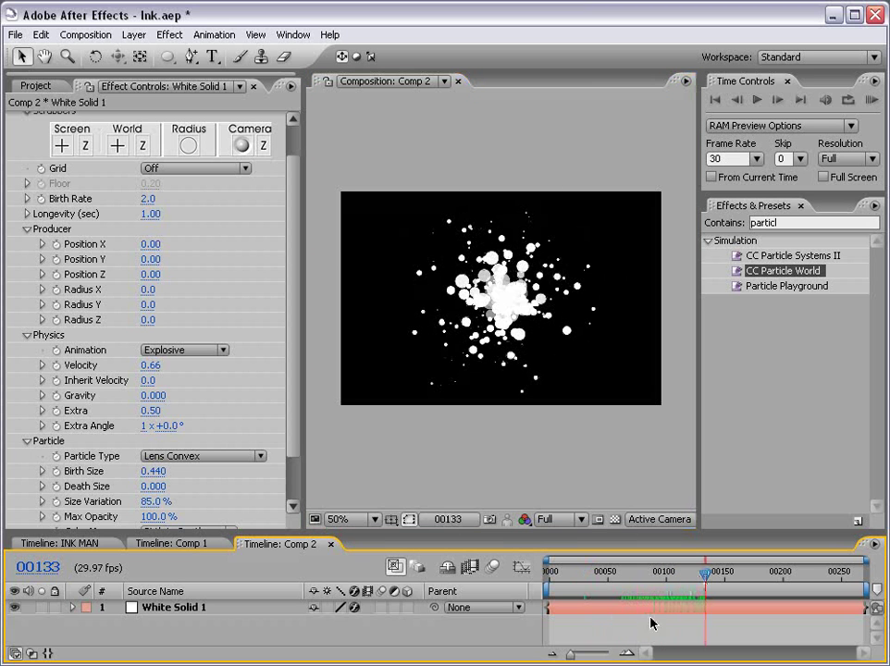
left_click_drag(608, 579, 807, 574)
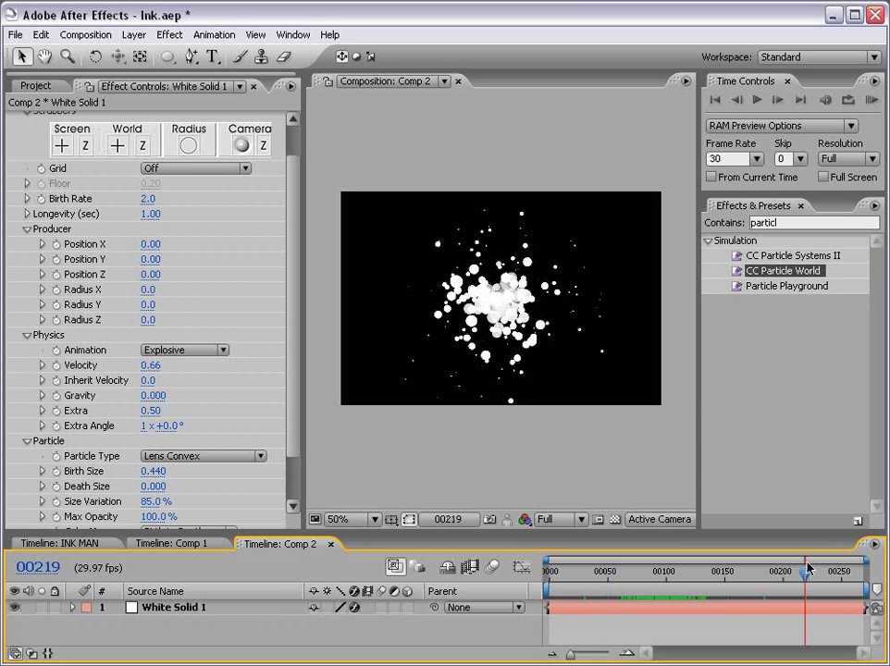
left_click(586, 576)
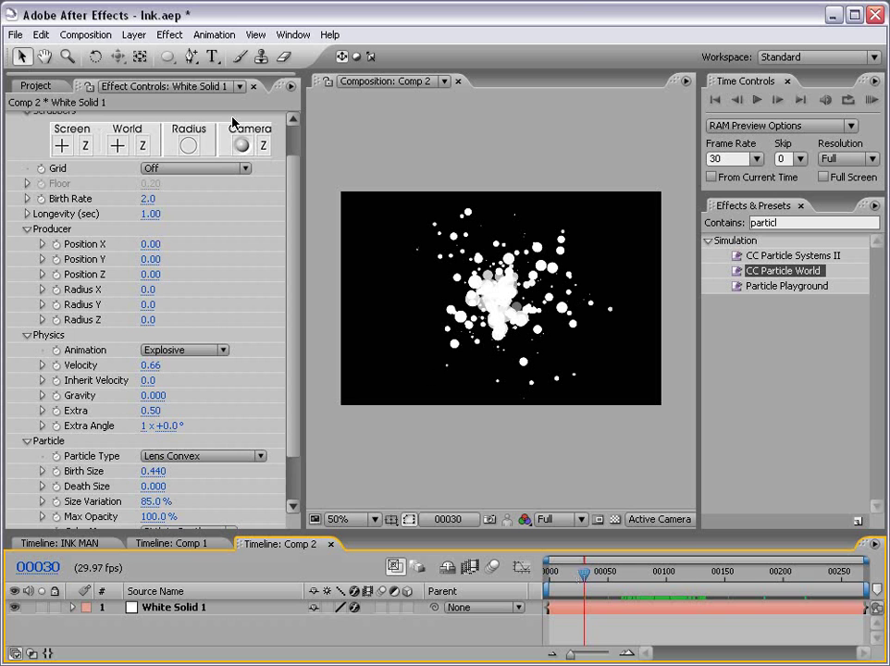
left_click(68, 35)
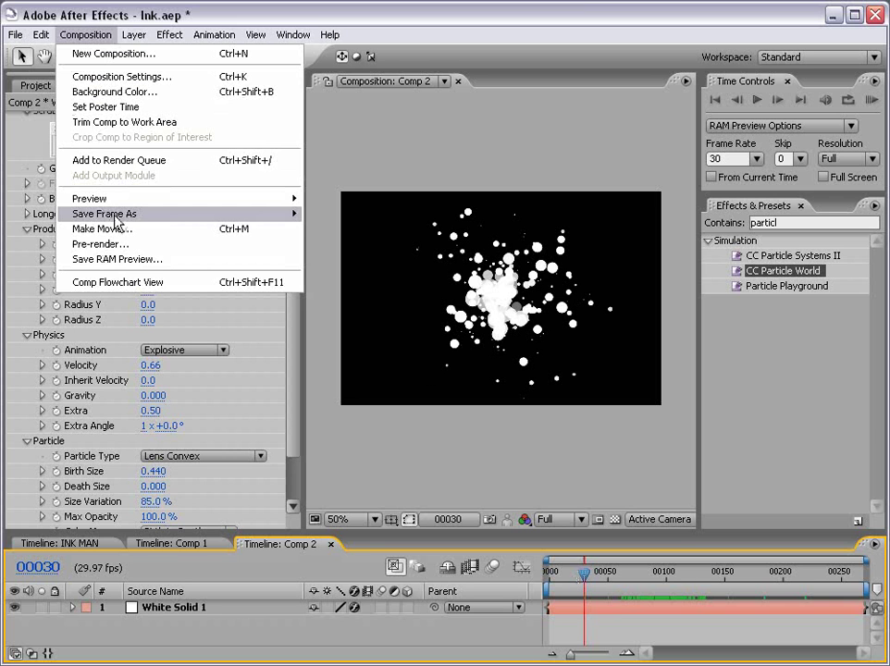
mouse_move(116, 217)
left_click(330, 218)
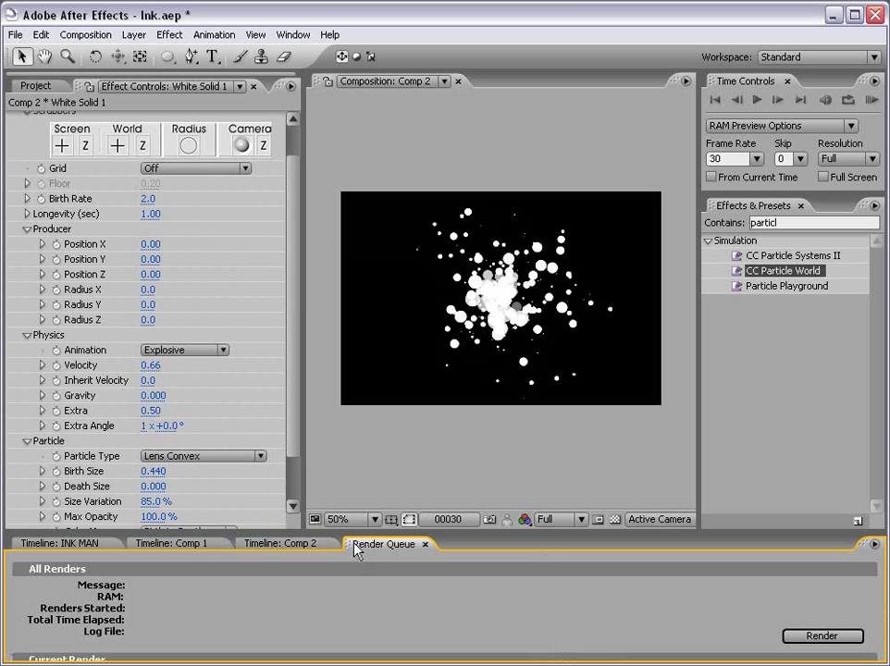
Undock the Render Queue into a floating window, shrink it and place it over the effect settings so the composition stays visible.
left_click_drag(351, 546, 278, 544)
left_click_drag(264, 239, 459, 234)
left_click_drag(740, 389, 635, 571)
left_click_drag(474, 239, 264, 158)
left_click_drag(403, 487, 339, 486)
Scrub through Comp 2 and queue Photoshop stills of frames 97, 114, 143, 172 and 194.
left_click_drag(598, 580, 646, 579)
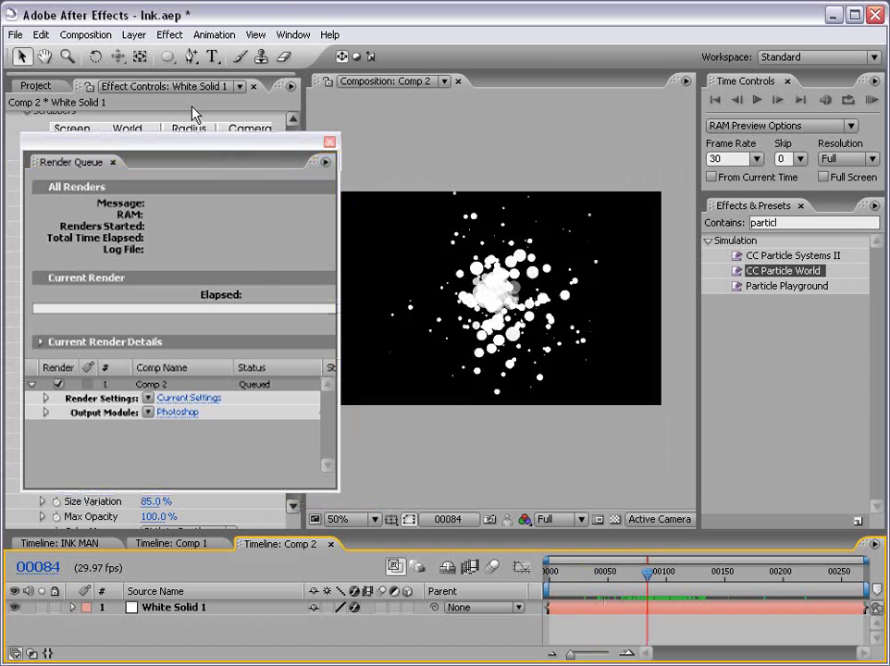
left_click(86, 36)
mouse_move(106, 213)
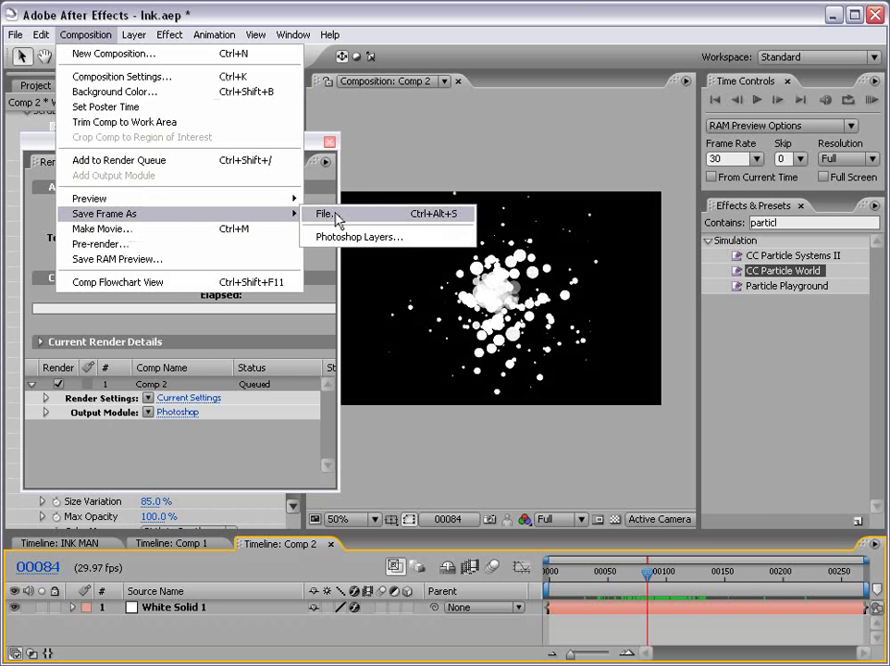
left_click(336, 216)
left_click_drag(648, 575, 775, 575)
key("ctrl+z")
key("ctrl+z")
key("ctrl+alt+s")
key("ctrl+alt+s")
key("ctrl+alt+s")
key("ctrl+alt+s")
key("ctrl+alt+s")
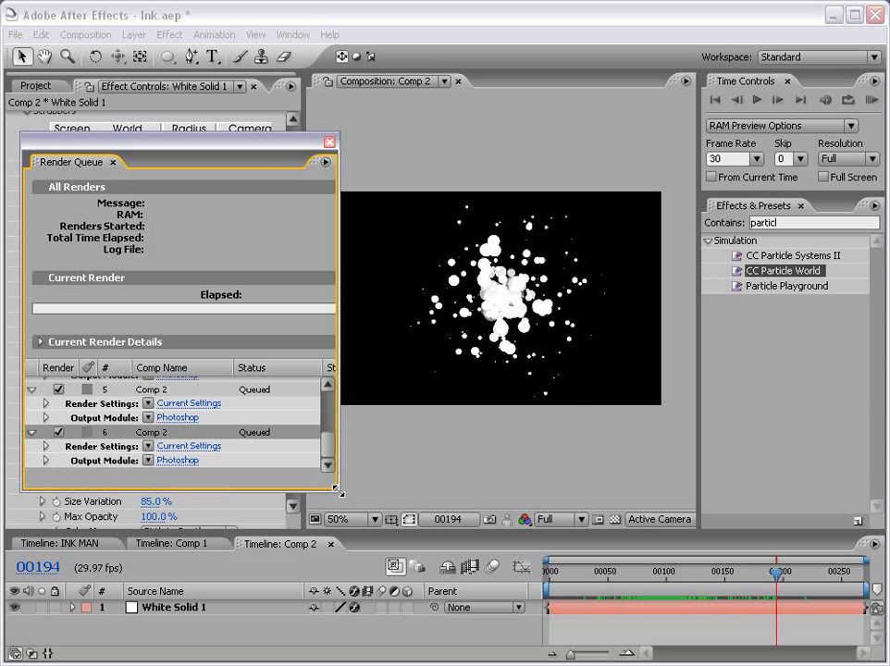
Enlarge the Render Queue, accept RGB + Alpha output for the first item, and render all the queued stills.
left_click_drag(337, 490, 670, 633)
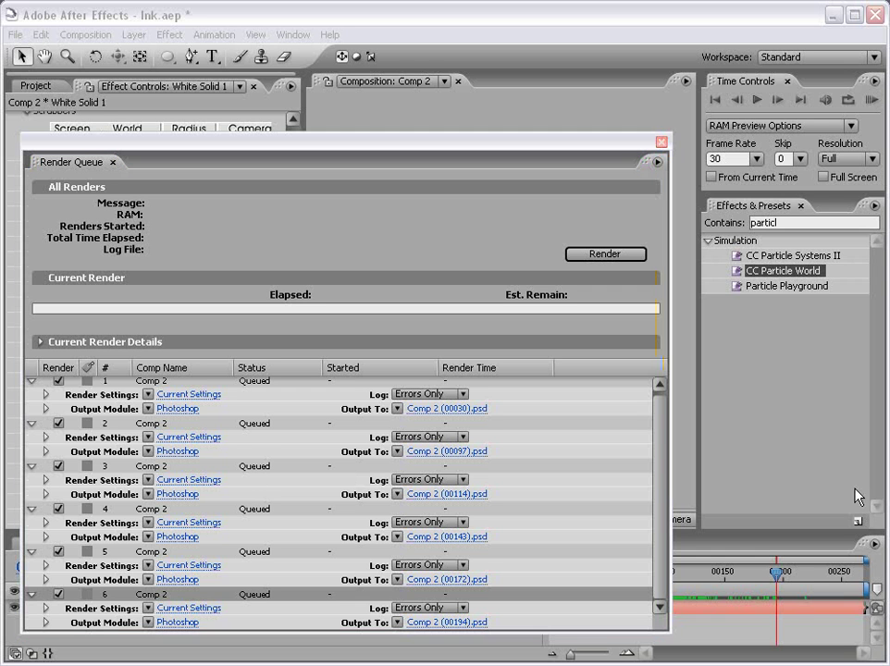
left_click(177, 408)
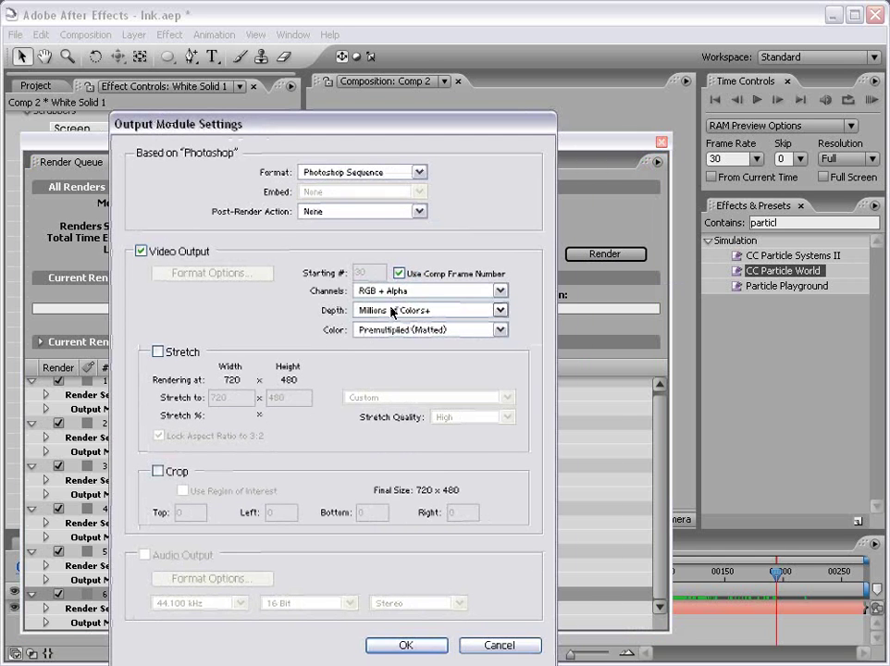
left_click(406, 645)
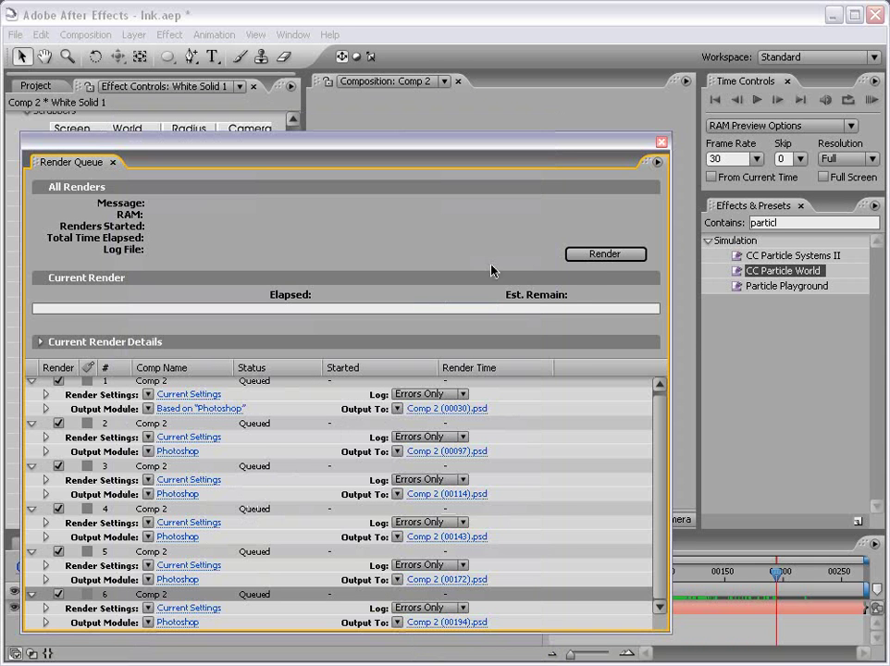
left_click(571, 253)
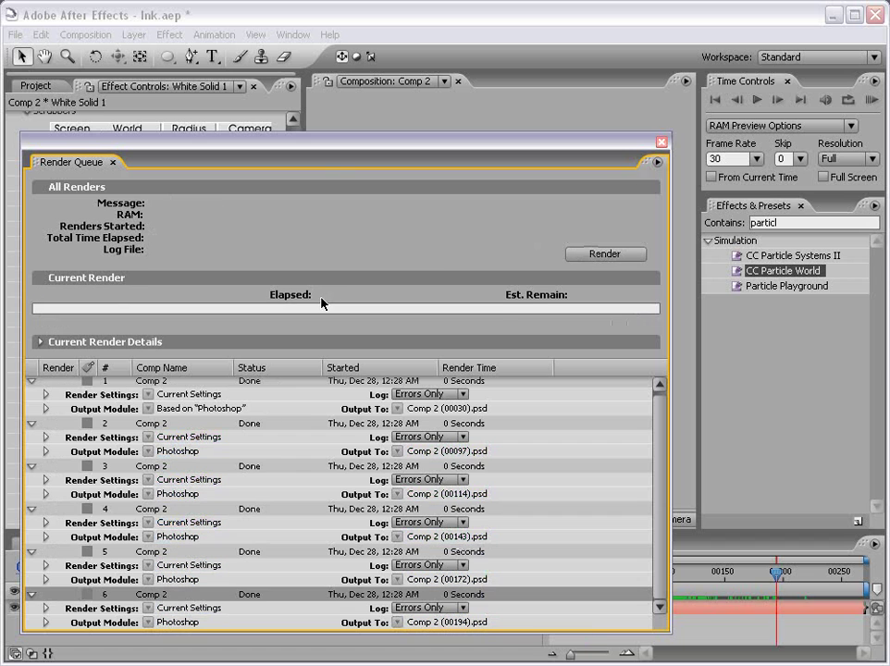
left_click(662, 142)
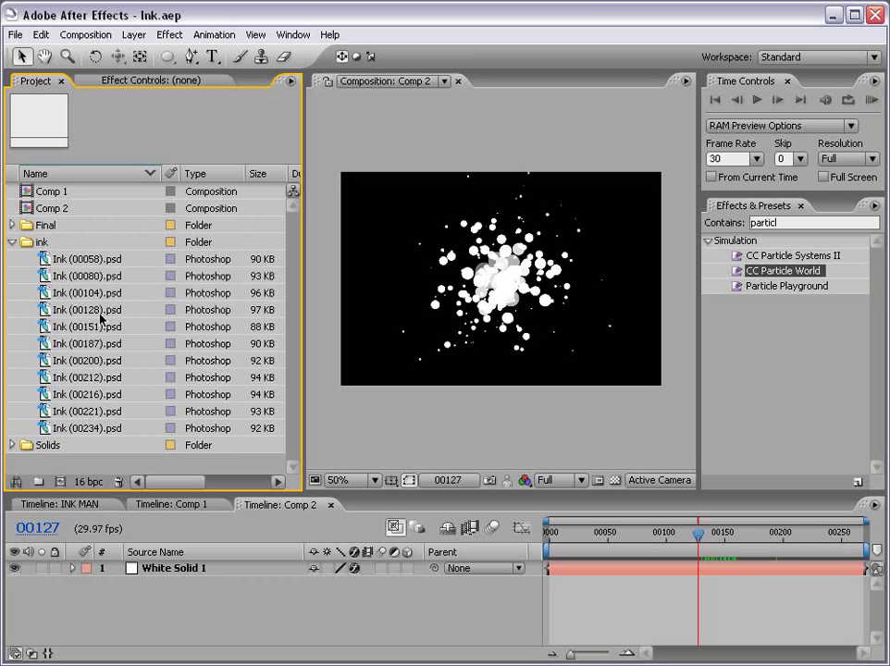
Create an NTSC DV composition named INK MAN and add the Ink (00058).psd splatter centred in it.
left_click_drag(660, 536, 634, 539)
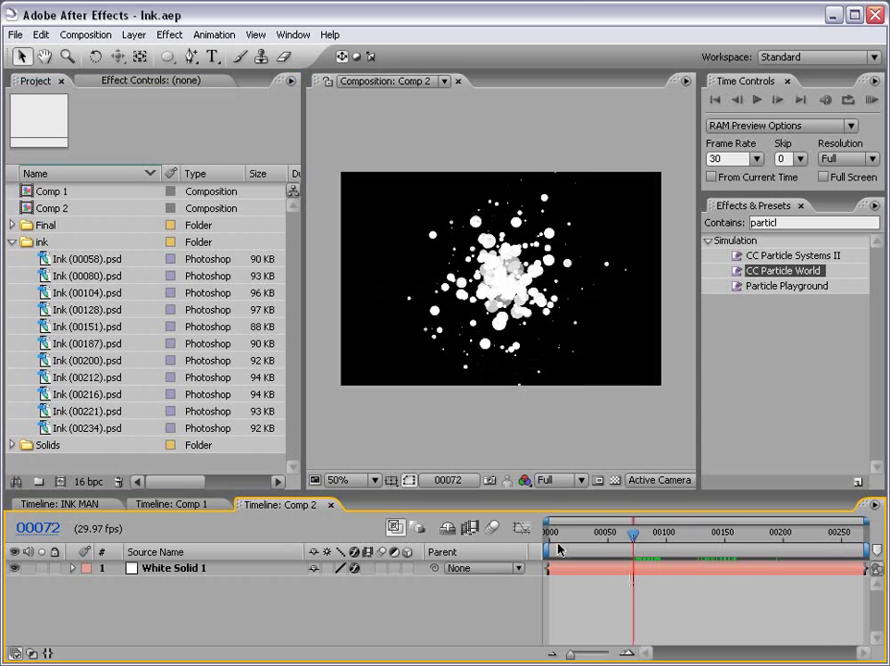
left_click(85, 34)
left_click(79, 54)
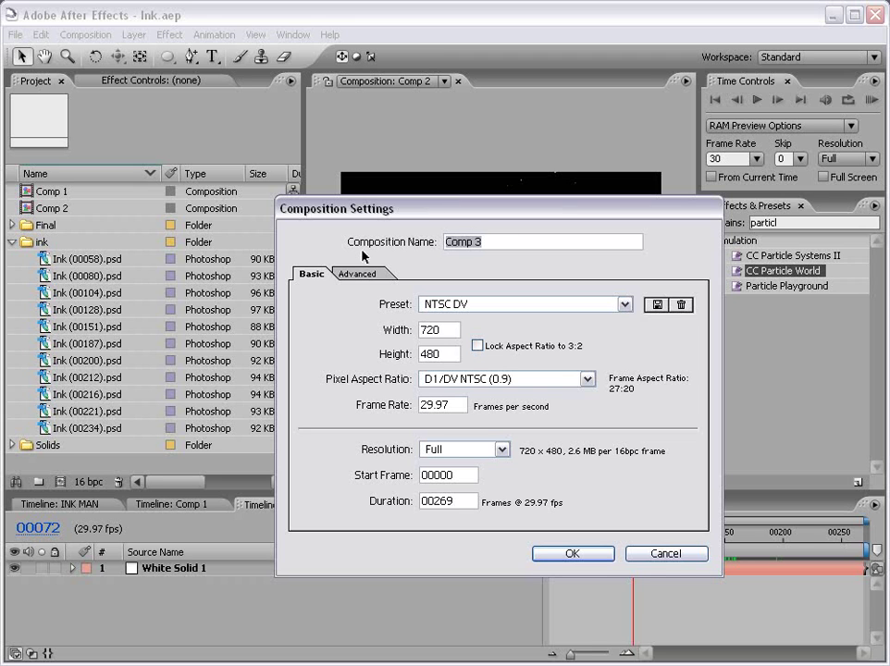
type("INK MAN")
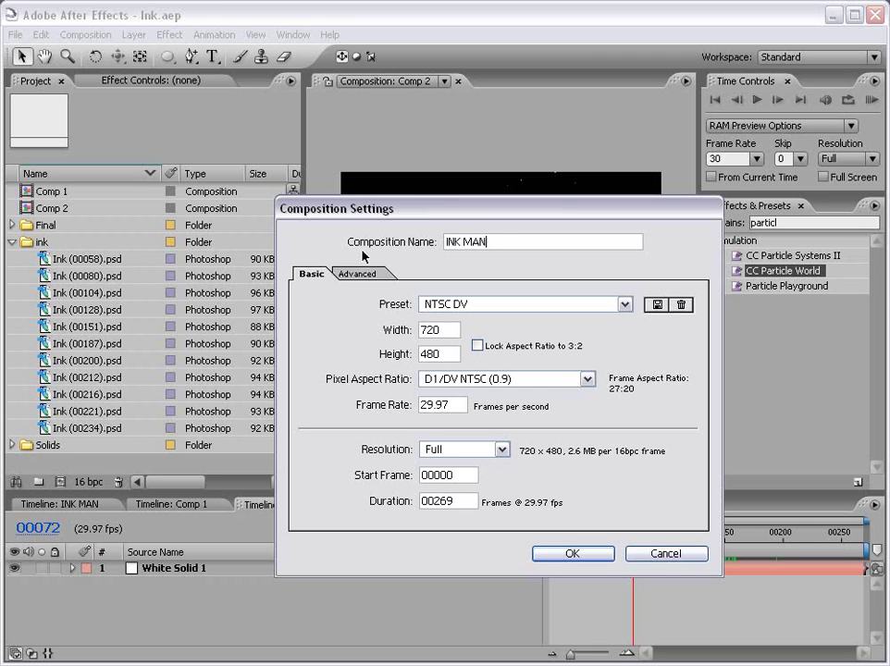
left_click(568, 556)
left_click(44, 263)
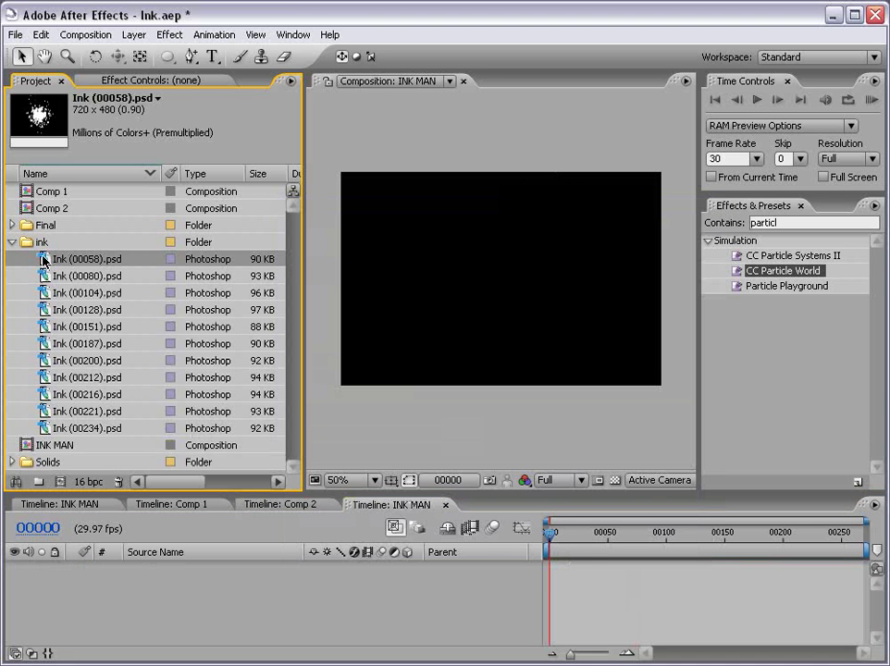
mouse_move(44, 259)
left_mouse_down()
mouse_move(241, 261)
mouse_move(502, 281)
left_mouse_up()
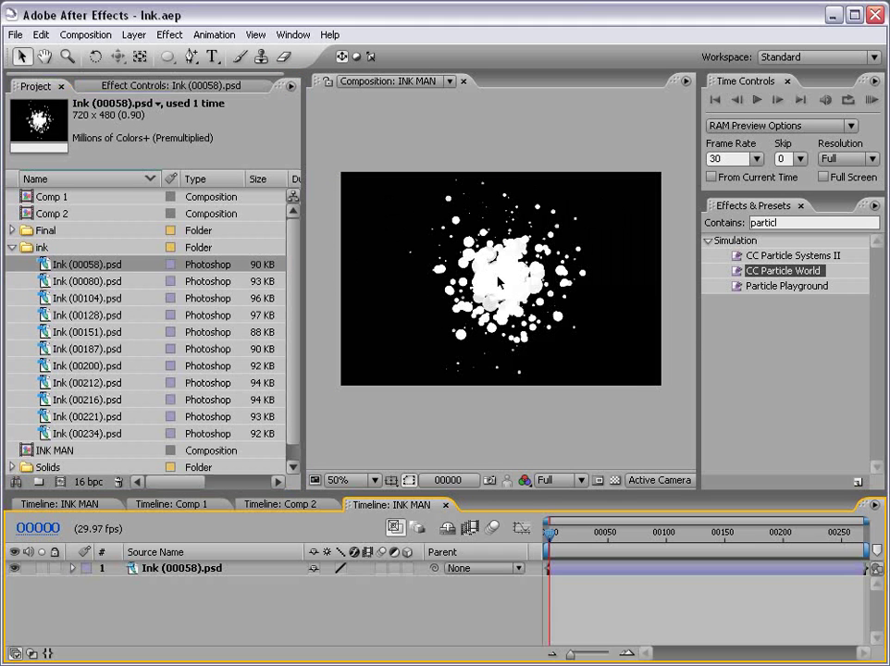
Apply Hue/Saturation with Master Lightness -100 to the ink splatter layer and disable the effect.
left_click(170, 36)
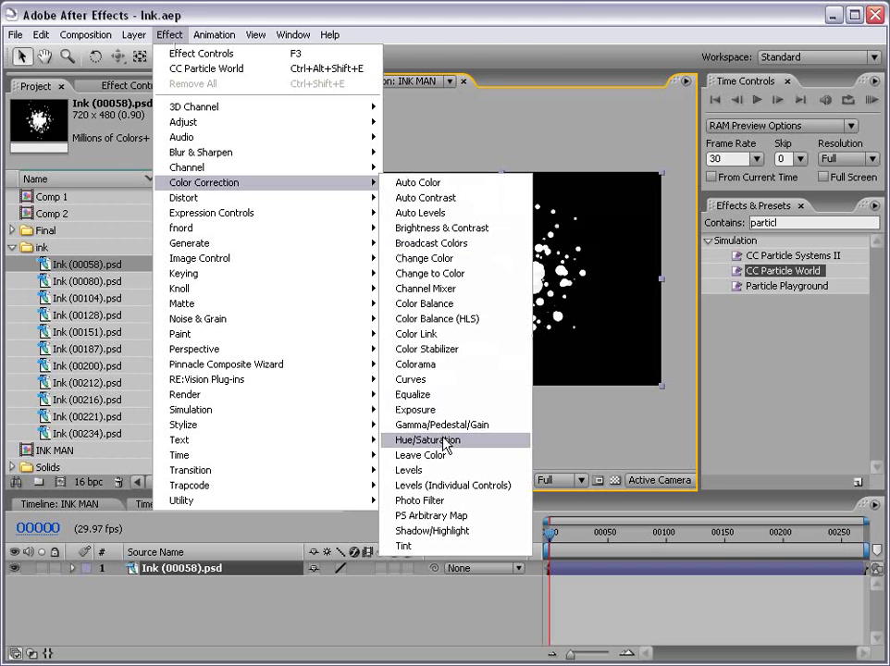
left_click(442, 443)
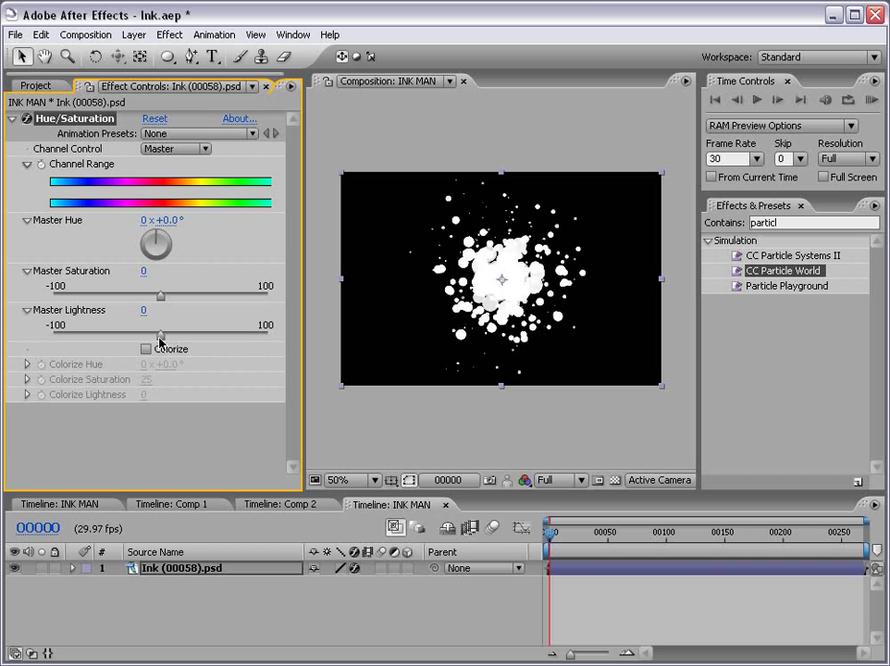
left_click_drag(159, 339, 15, 341)
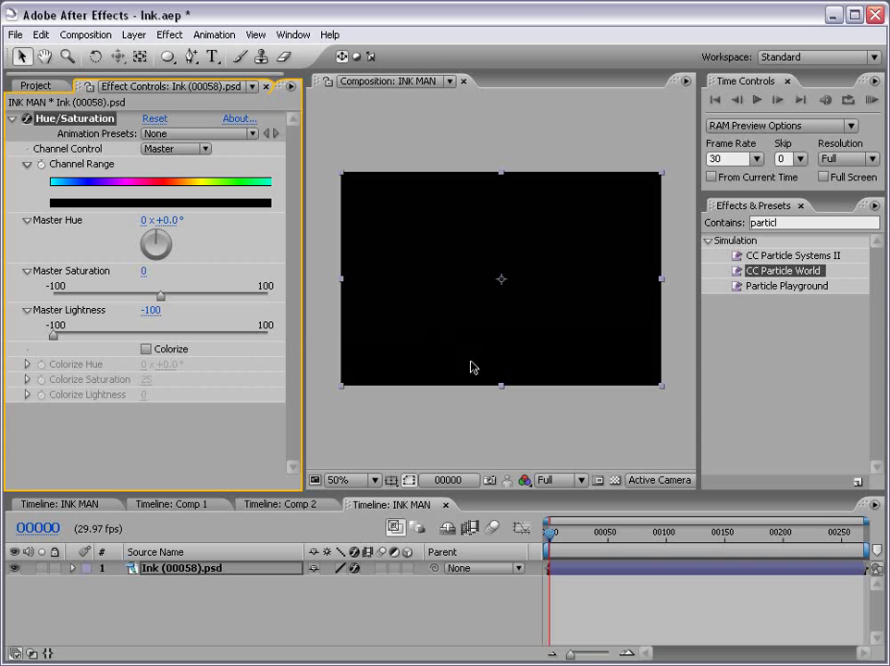
left_click(28, 120)
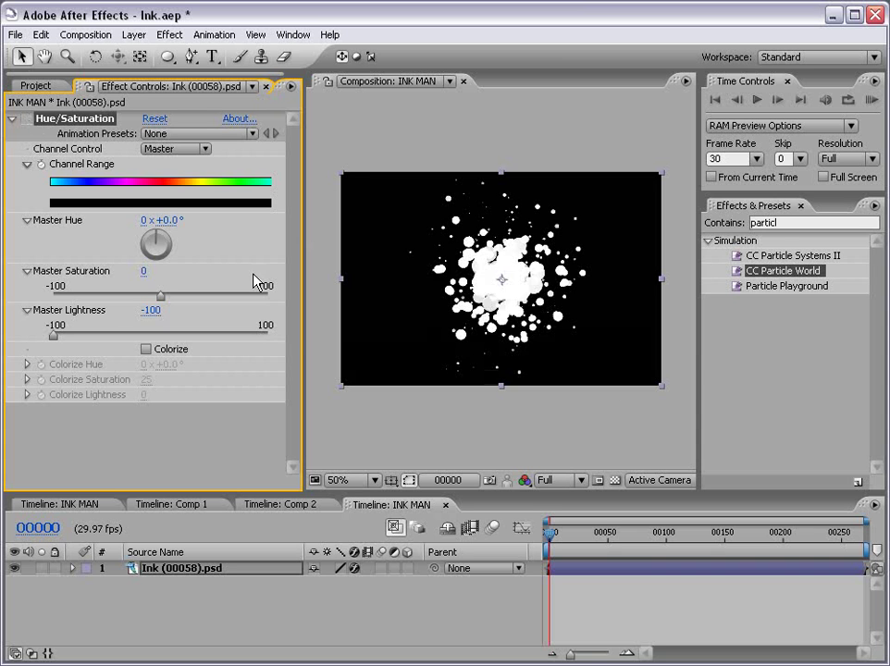
left_click(437, 442)
Create a 720 x 480 dark red solid named BG.
left_click(135, 35)
mouse_move(145, 53)
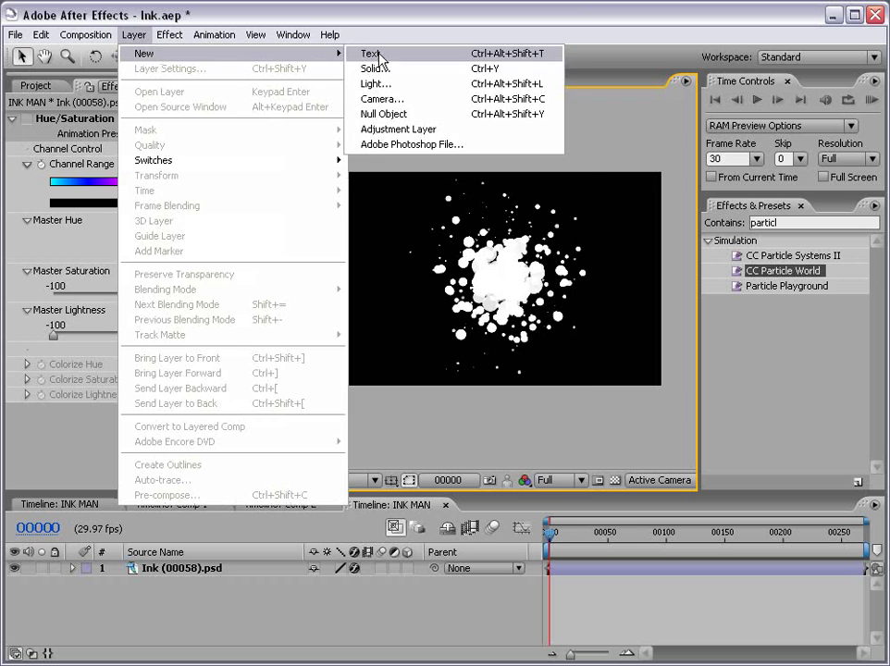
left_click(377, 70)
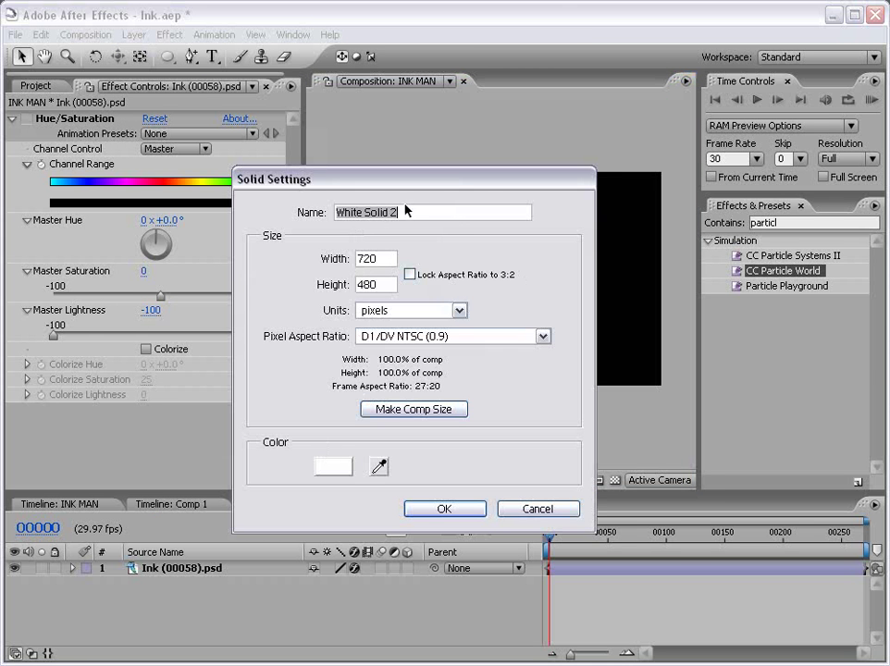
type("BTG")
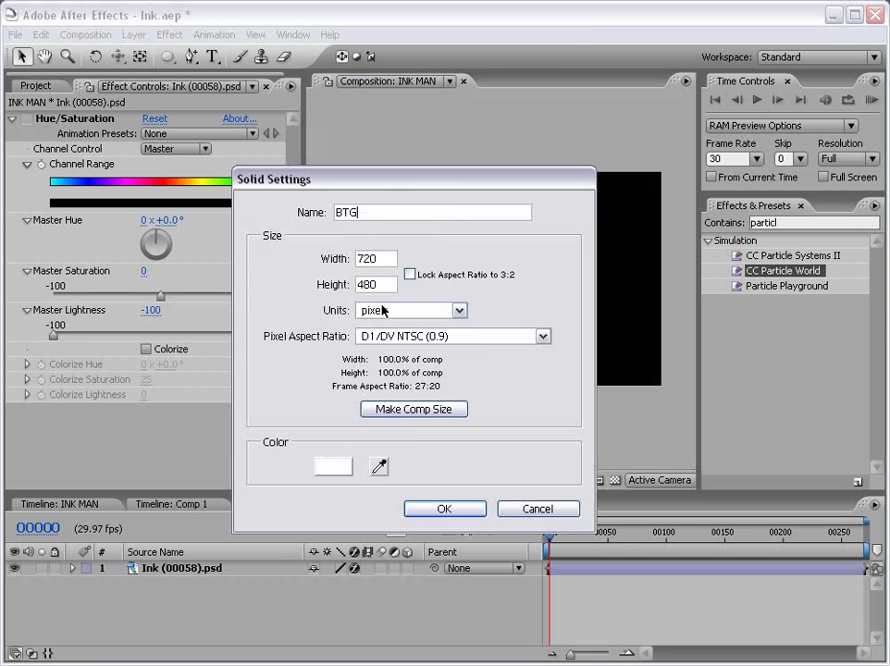
key("BackSpace")
key("BackSpace")
type("G")
left_click(324, 472)
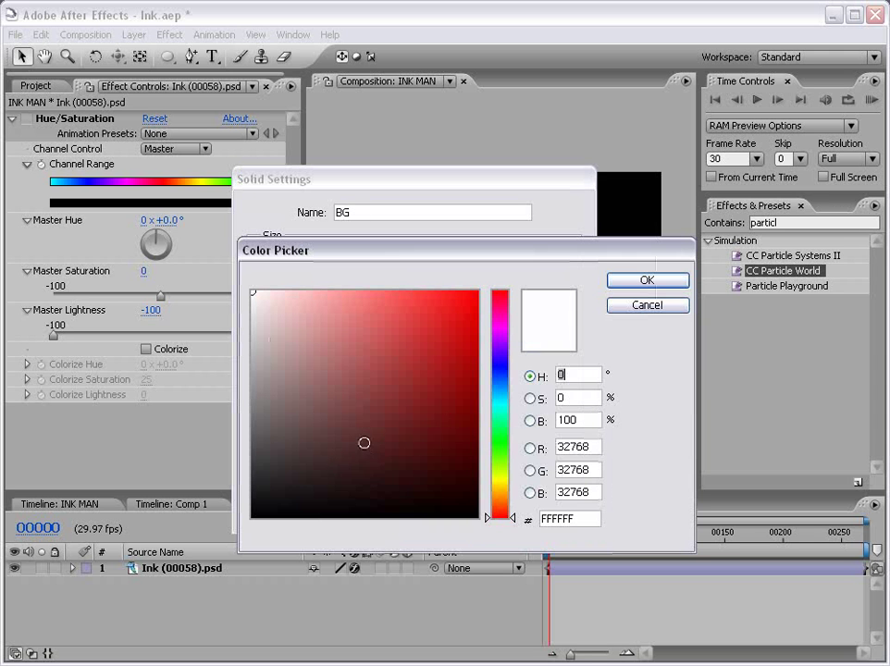
left_click(473, 454)
left_click(476, 433)
left_click(618, 280)
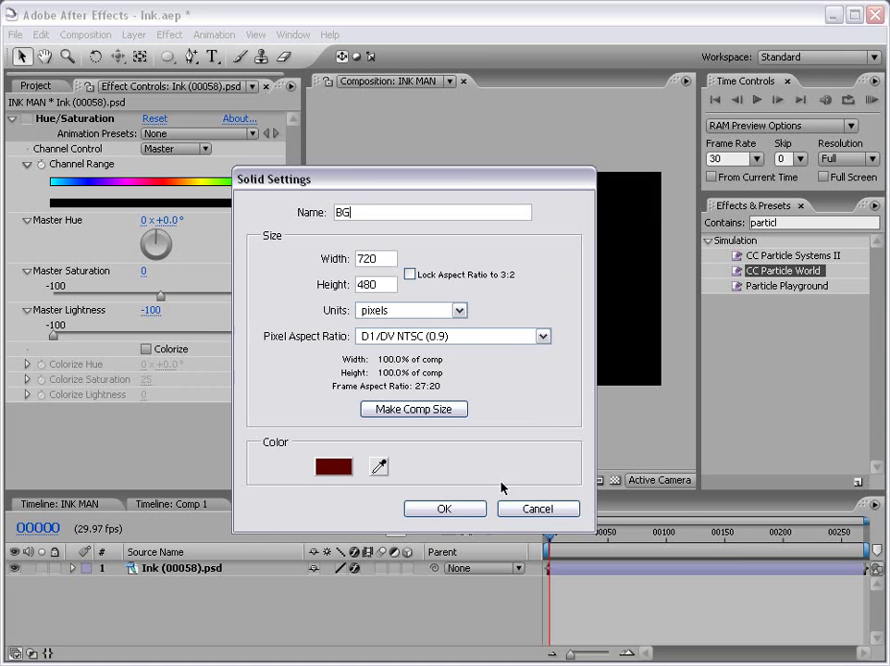
left_click(462, 507)
Create a 720 x 480 black solid named MASK.
left_click(131, 34)
mouse_move(144, 53)
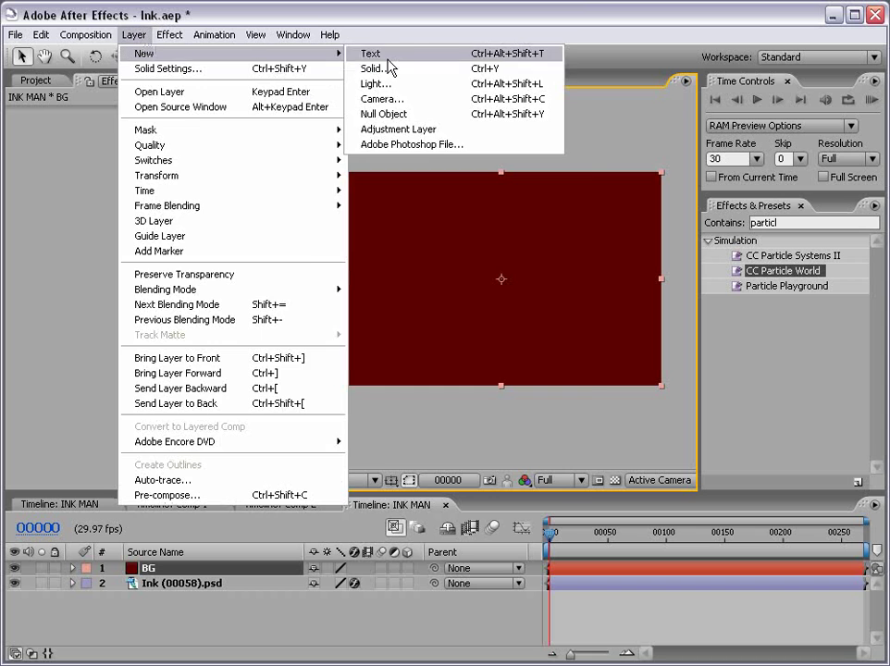
left_click(387, 72)
left_click(331, 465)
left_click_drag(477, 436, 476, 518)
key("Return")
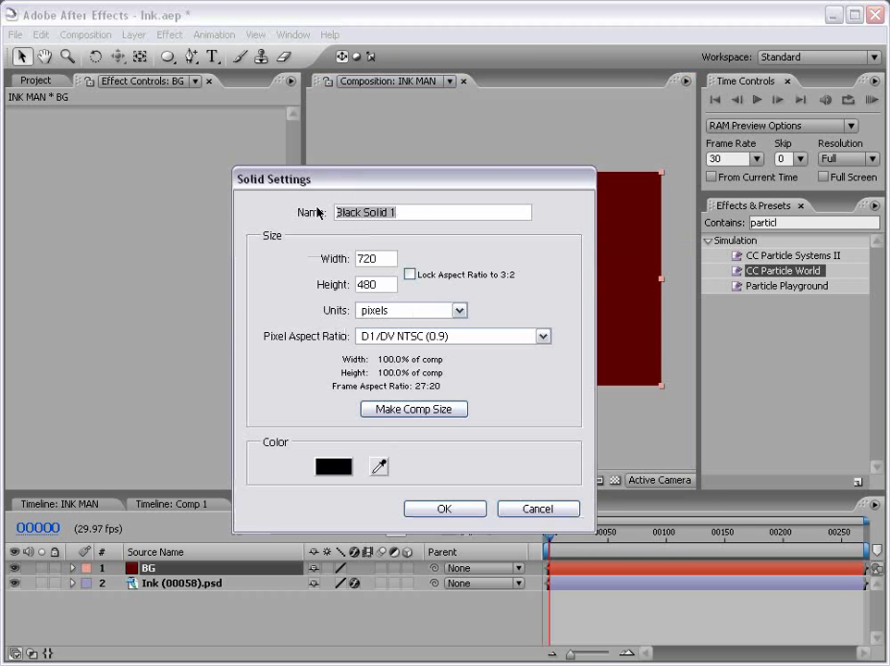
type("MAS")
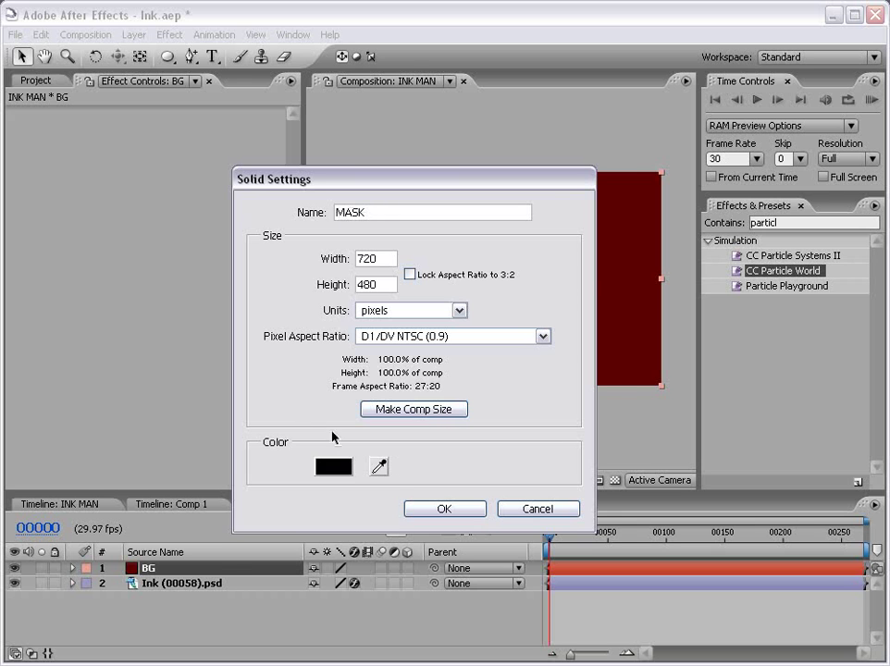
type("K")
key("Return")
Move the MASK and BG solids together below the ink splatter layer.
left_click(148, 583)
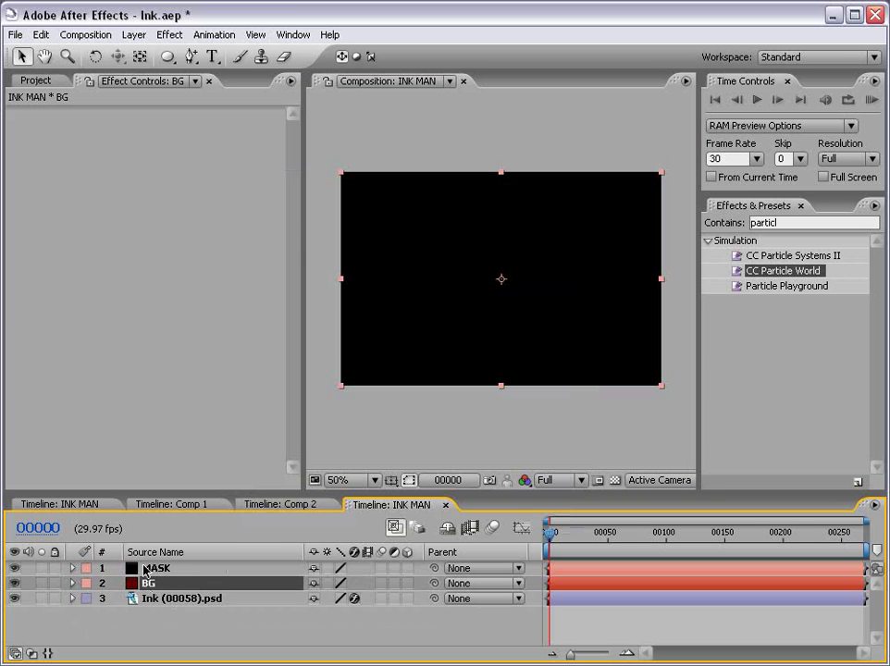
left_click(157, 569, "ctrl")
left_click_drag(148, 567, 168, 629)
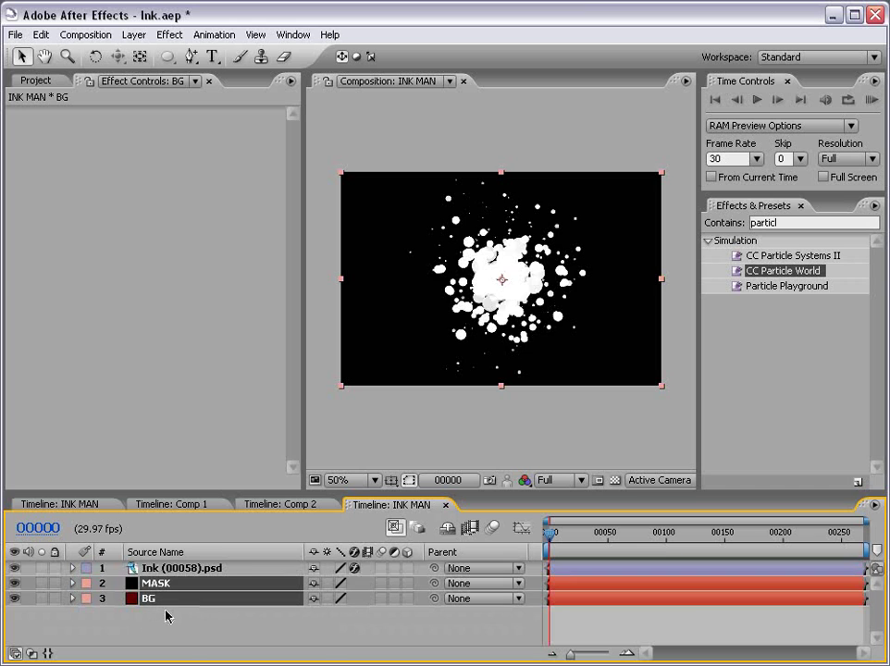
left_click(180, 631)
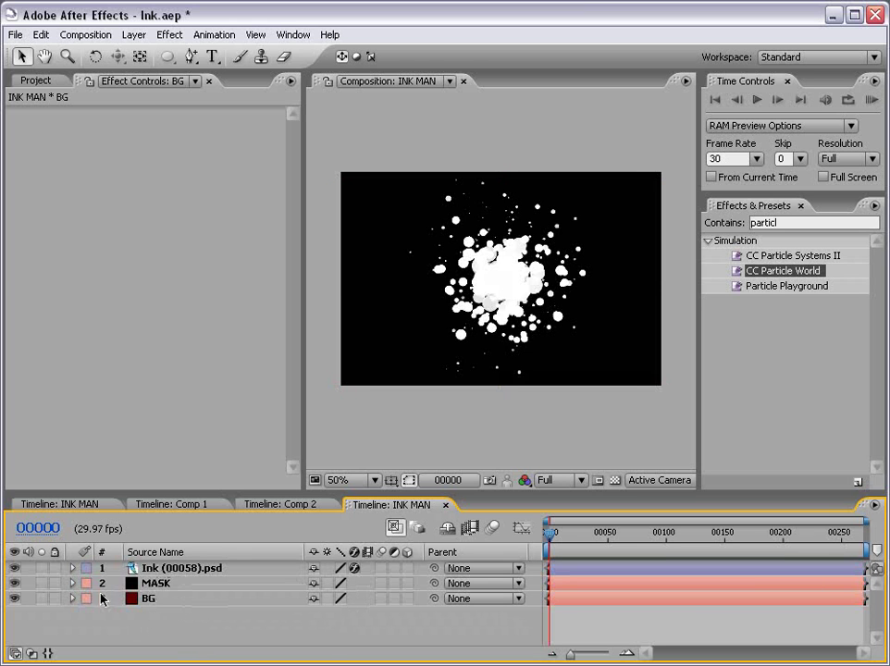
Draw an elliptical mask spanning nearly the whole frame on the MASK solid.
left_click(156, 583)
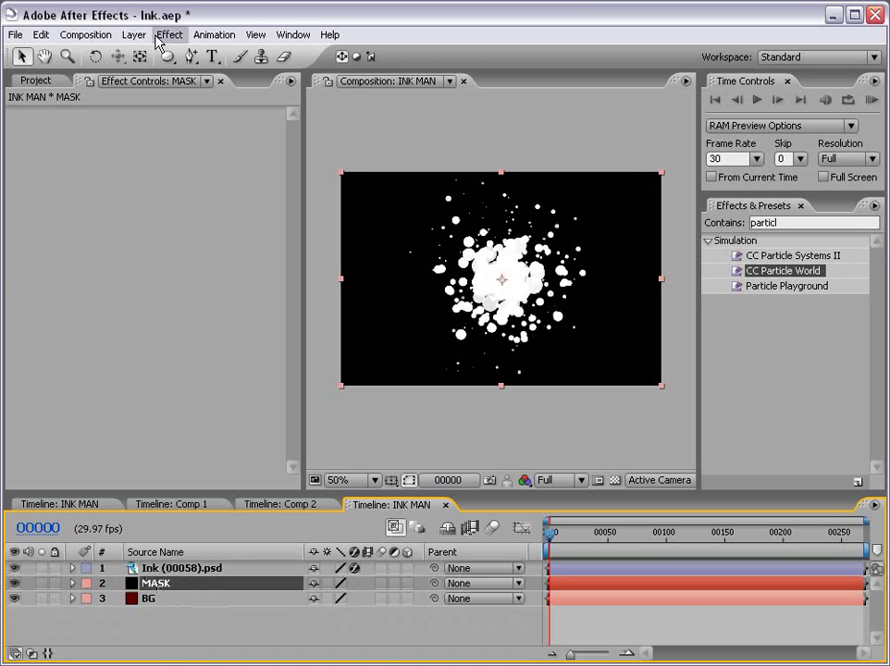
left_click(167, 56)
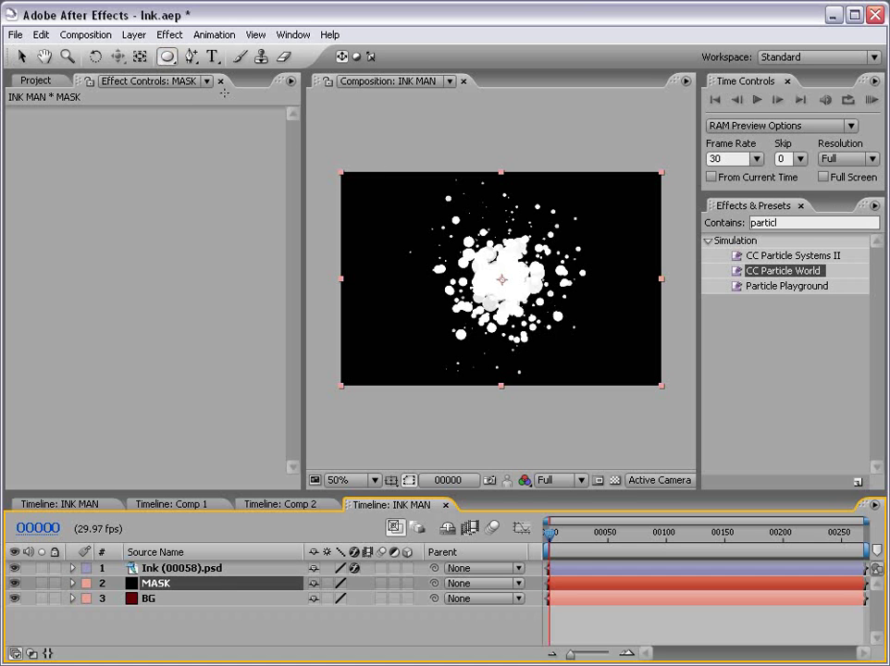
left_click_drag(344, 176, 661, 385)
left_click(229, 635)
key("v")
Set the MASK solid's ellipse to Subtract and give it a 340-pixel Mask Feather.
left_click(156, 585)
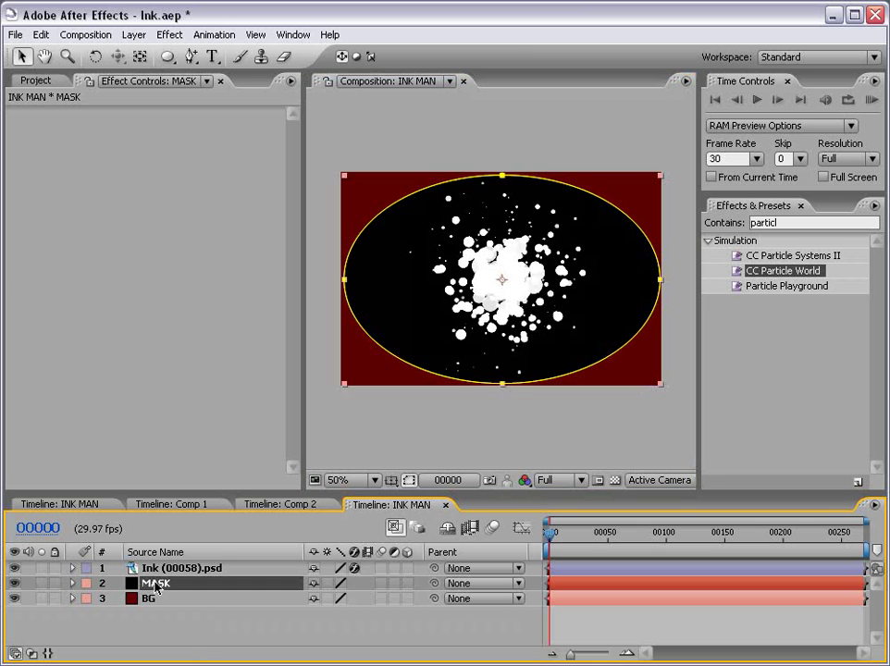
key("m")
left_click(356, 600)
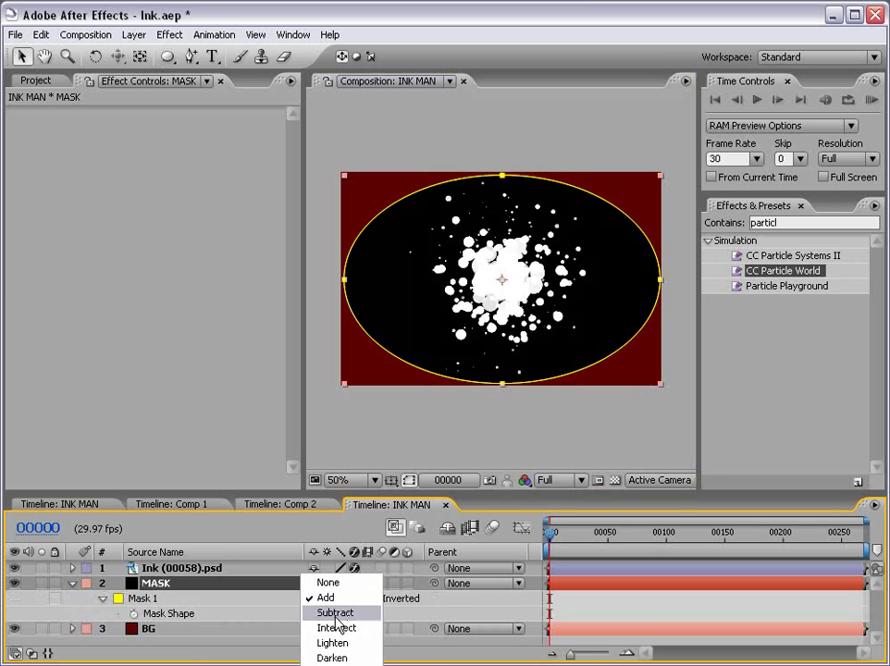
left_click(335, 613)
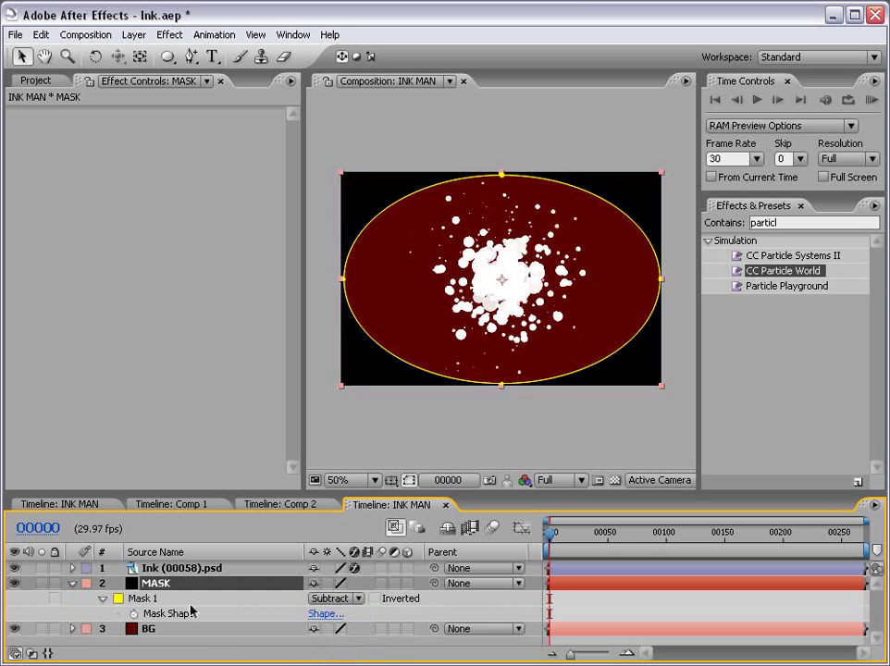
key("f")
left_click_drag(329, 614, 627, 584)
left_click(595, 602)
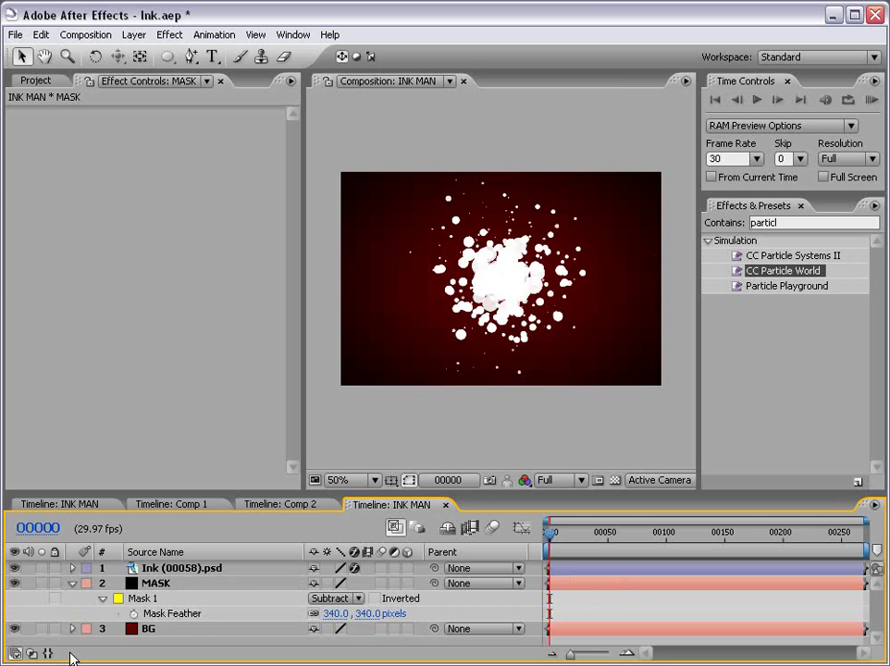
left_click(72, 584)
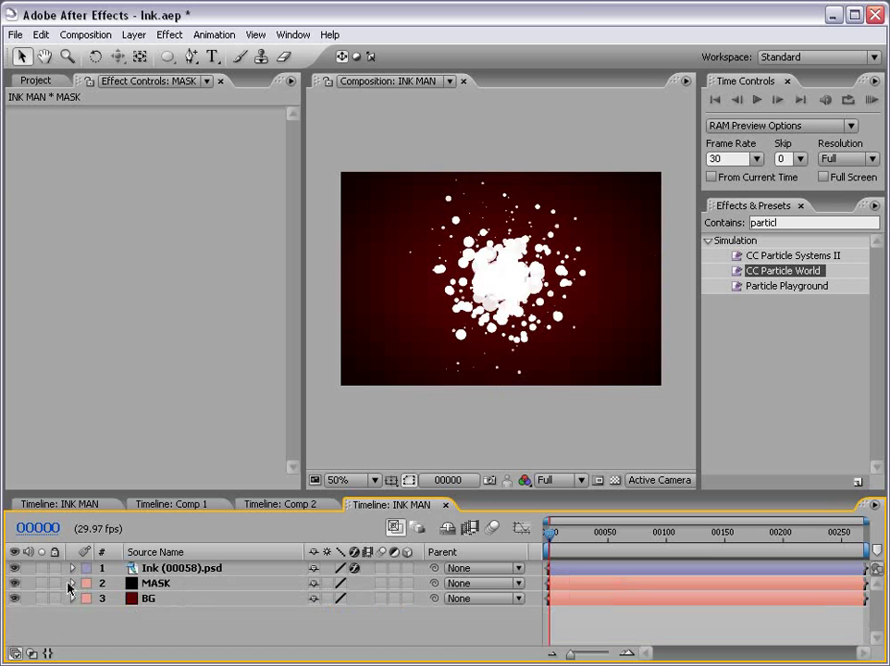
Lock the MASK and BG layers.
left_click(157, 597)
left_click(157, 585)
left_click(151, 598)
left_click_drag(55, 584, 57, 598)
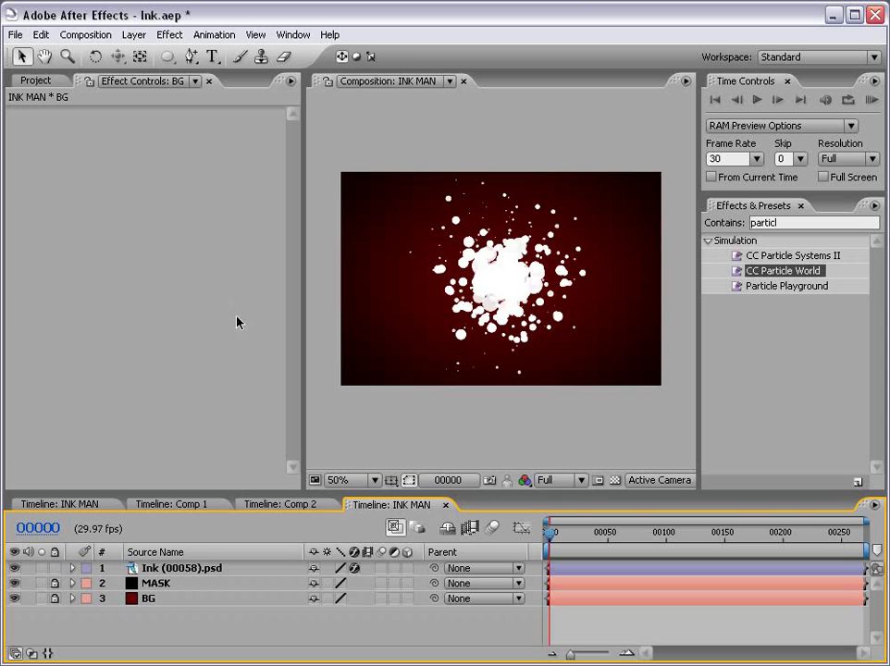
Add a white INK MAN text layer and place it below and to the left of the splatter.
left_click(213, 56)
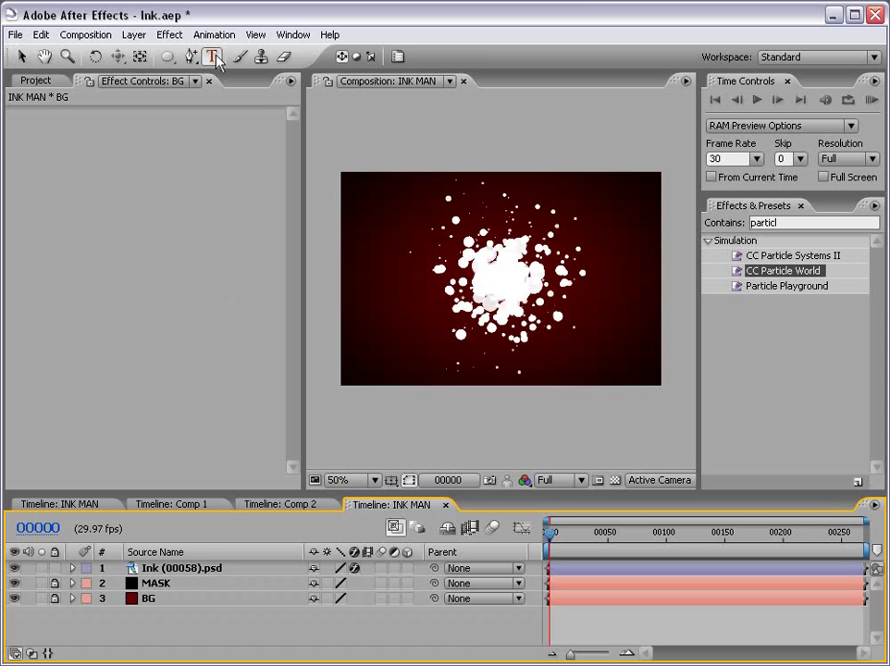
left_click(402, 307)
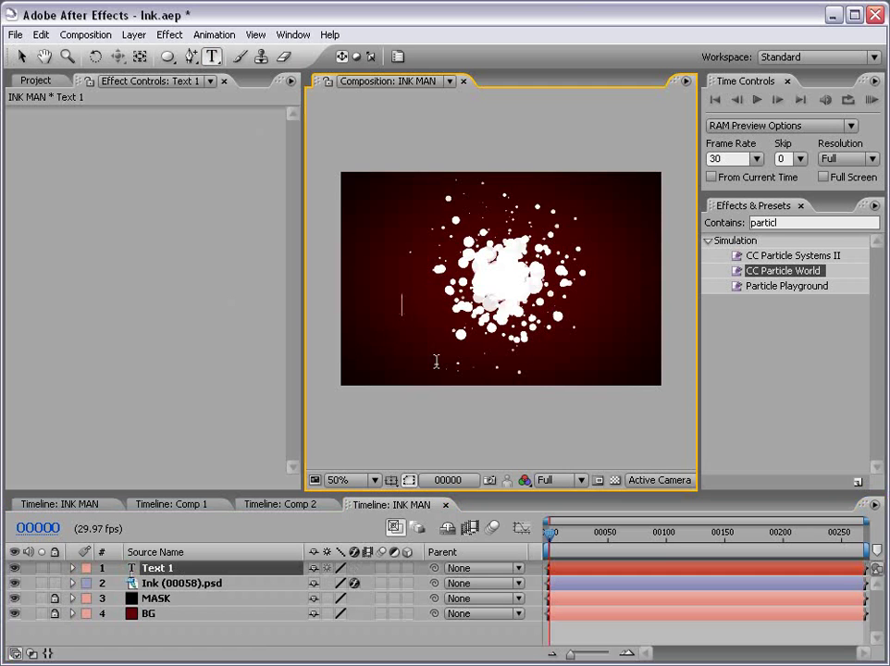
type("INK MAN")
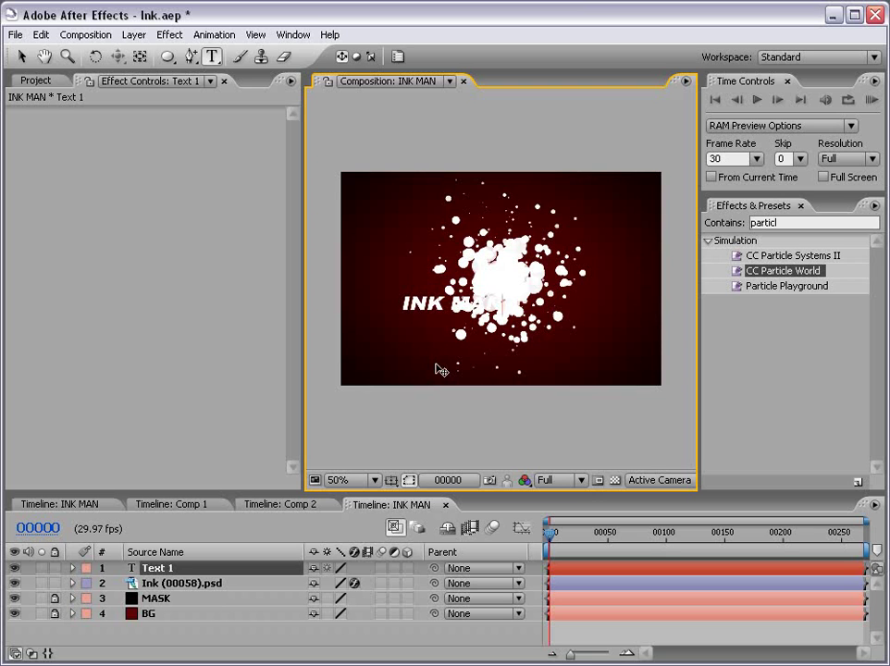
left_click(22, 56)
left_click_drag(438, 319, 393, 358)
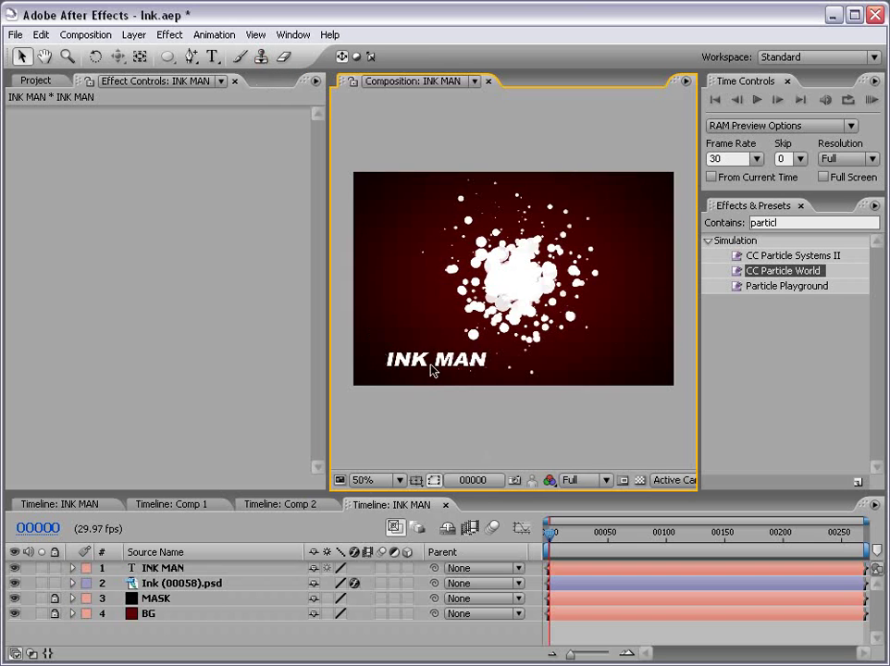
Examine the character and paragraph settings of the INK MAN text.
double_click(410, 361)
left_click(398, 57)
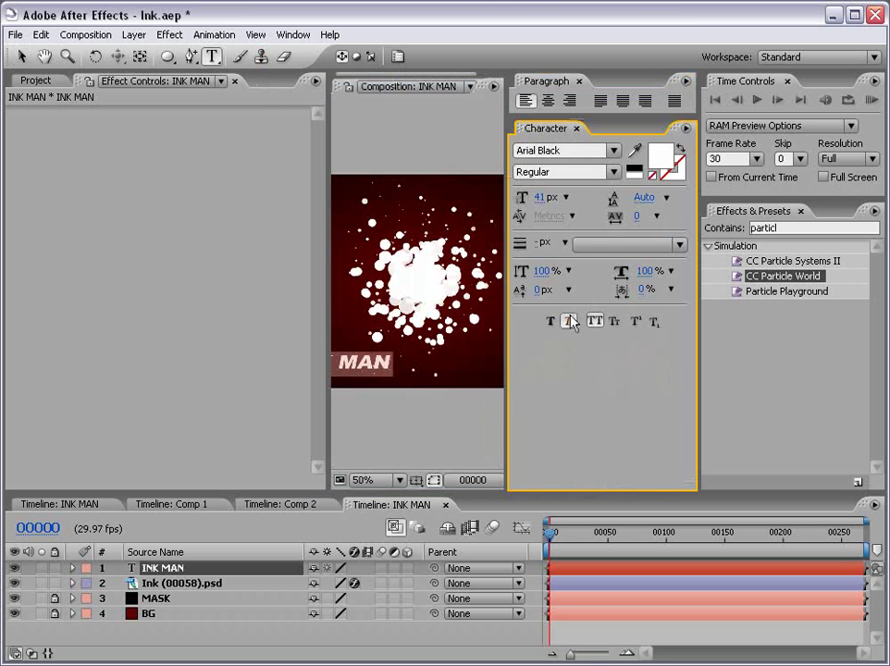
left_click(576, 128)
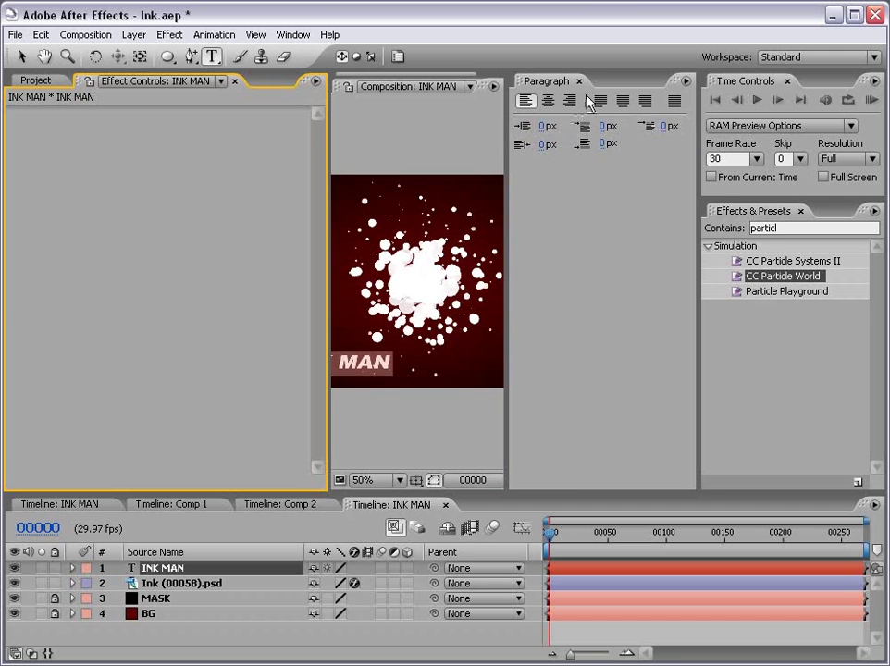
left_click(578, 81)
left_click(25, 59)
left_click(455, 424)
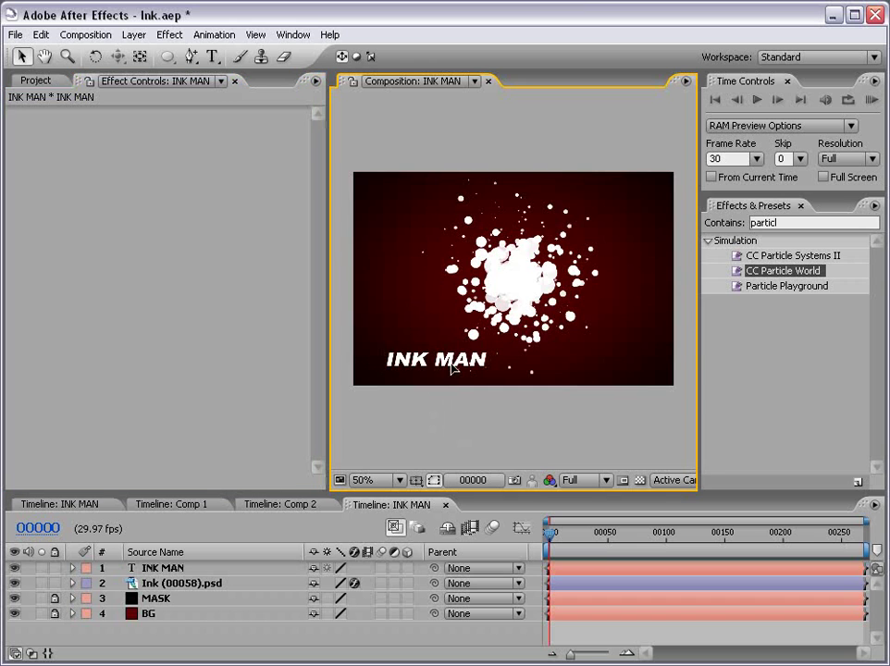
Center the INK MAN text over the splatter and enable the Hue/Saturation effect on the ink layer.
mouse_move(454, 367)
left_mouse_down()
mouse_move(434, 256)
mouse_move(535, 290)
left_mouse_up()
left_click(175, 589)
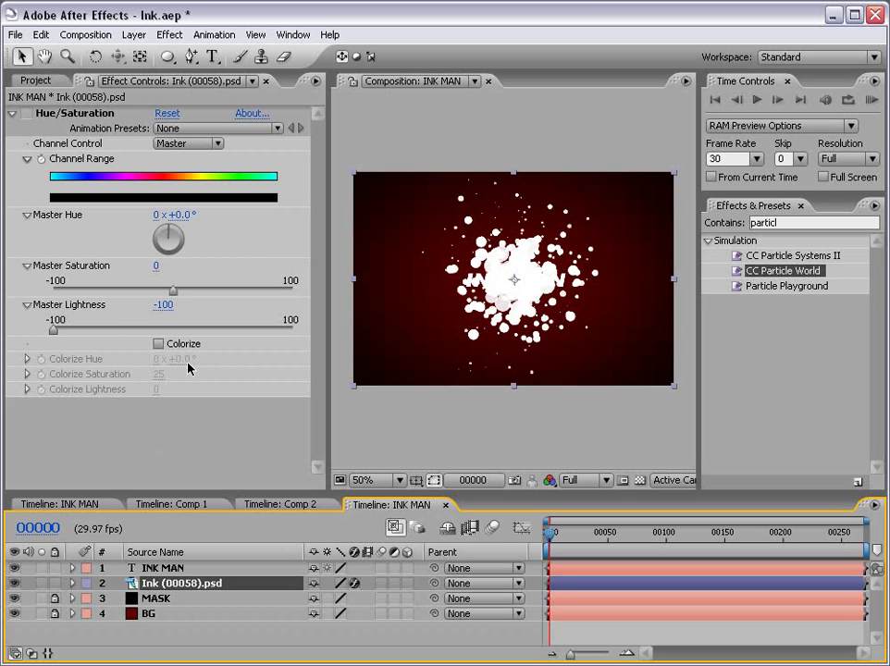
left_click(27, 113)
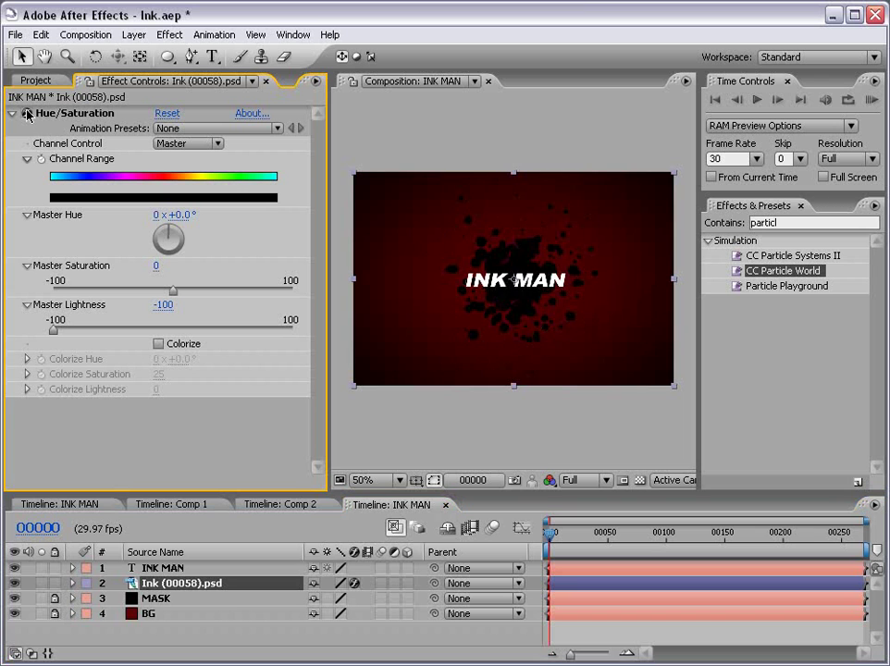
scroll(525, 305, "up", 1)
scroll(525, 306, "down", 1)
left_click(94, 647)
Make the INK MAN text and the ink splatter 3D layers.
left_click(167, 584)
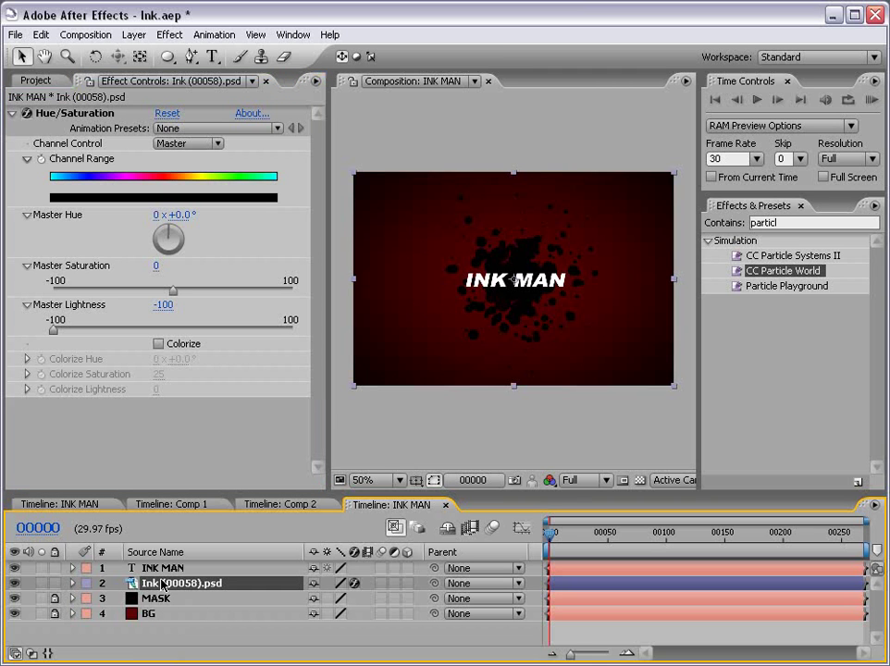
left_click(407, 584)
left_click(407, 570)
Create a camera named Camera 1 with the 35mm preset.
left_click(134, 35)
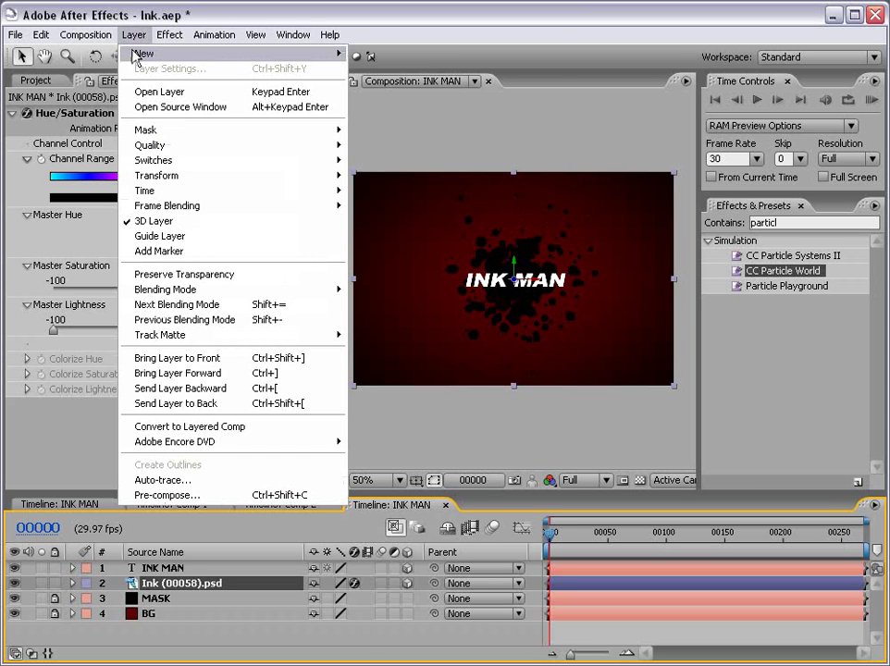
mouse_move(116, 54)
left_click(382, 99)
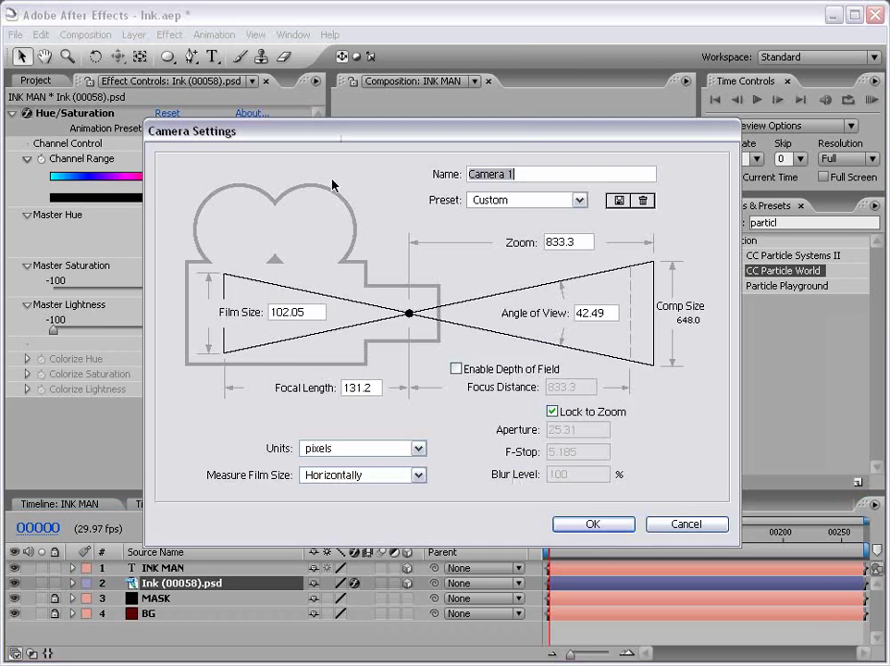
left_click(497, 200)
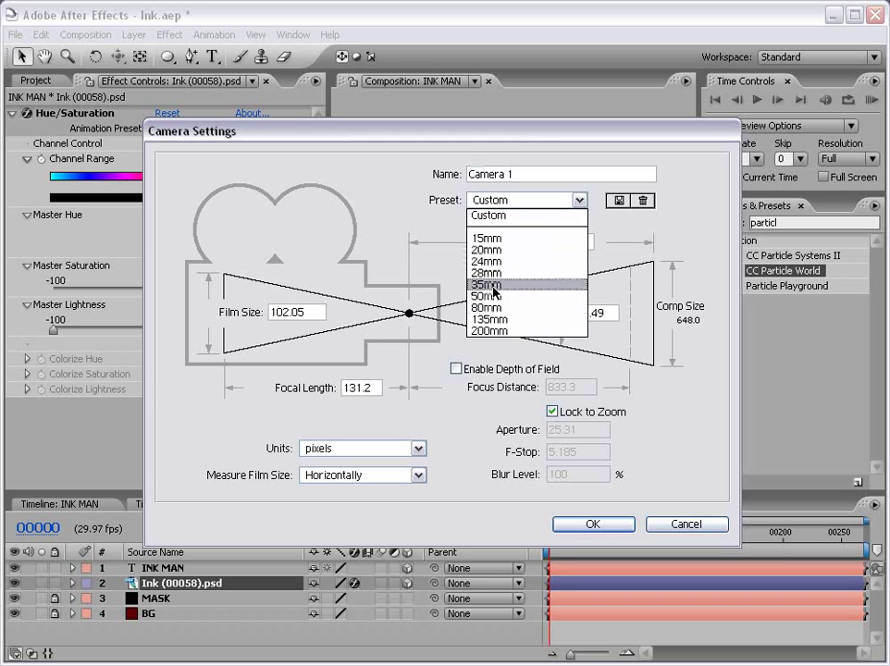
left_click(498, 287)
left_click(593, 524)
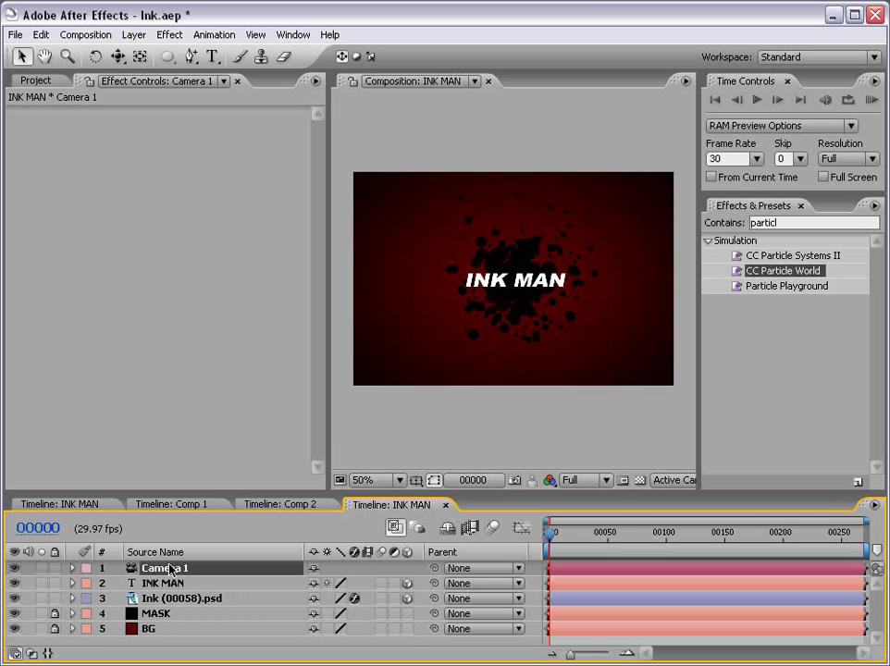
Start a Position animation on Camera 1 at frame 0 and orbit the camera sideways at frame 43.
key("p")
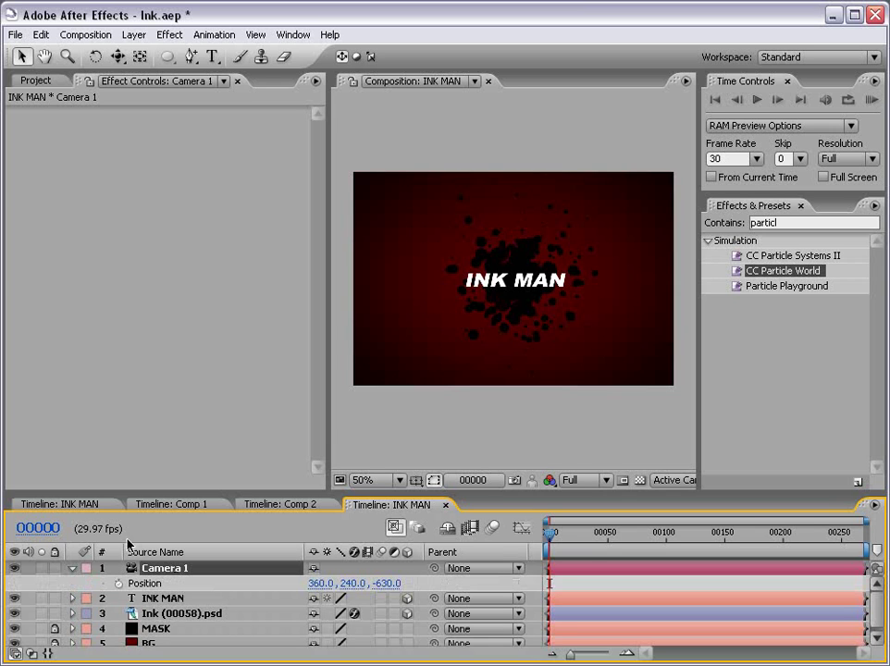
left_click_drag(159, 495, 158, 442)
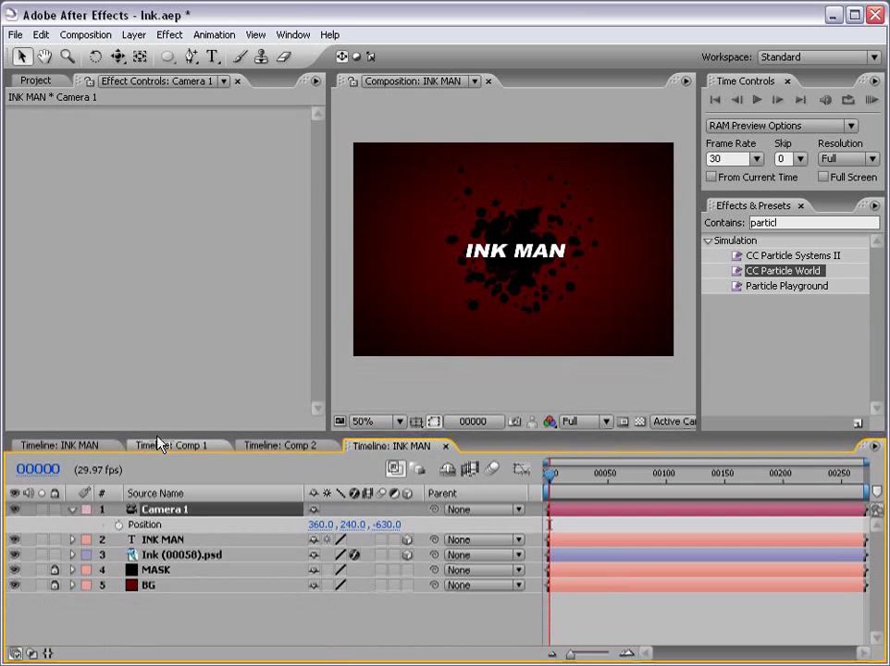
left_click(119, 525)
left_click_drag(551, 488, 600, 483)
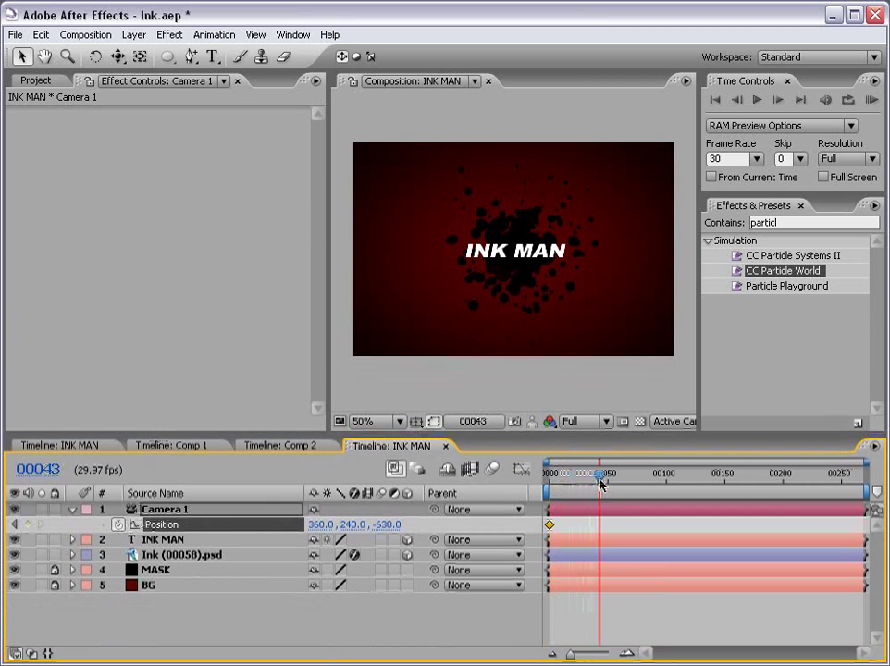
left_click(118, 57)
left_click_drag(118, 57, 172, 56)
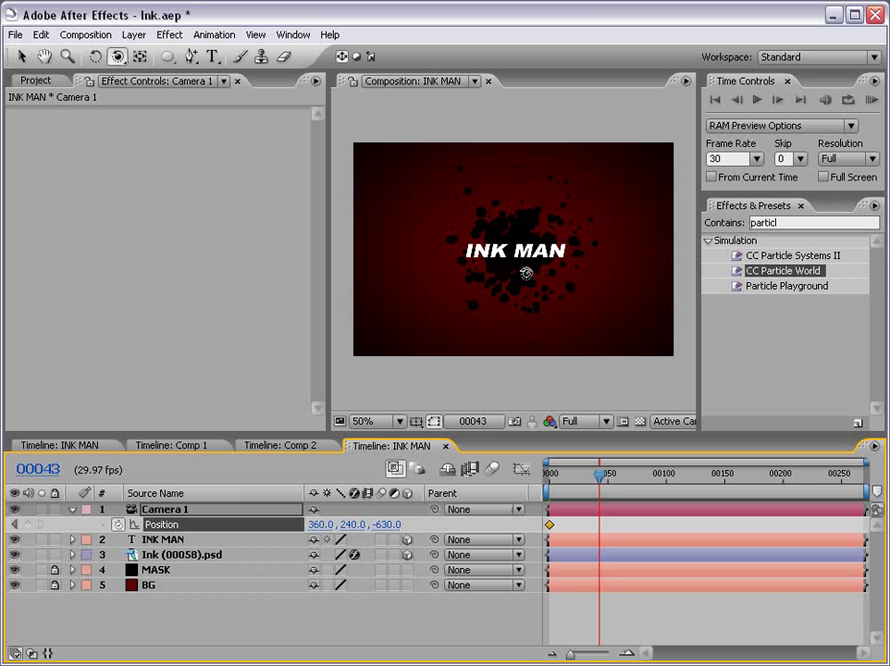
left_click_drag(540, 273, 511, 274)
Orbit Camera 1 toward the opposite side at frame 0 and scrub through the camera move.
left_click_drag(600, 474, 550, 475)
left_click_drag(494, 285, 558, 356)
left_click_drag(556, 493, 594, 493)
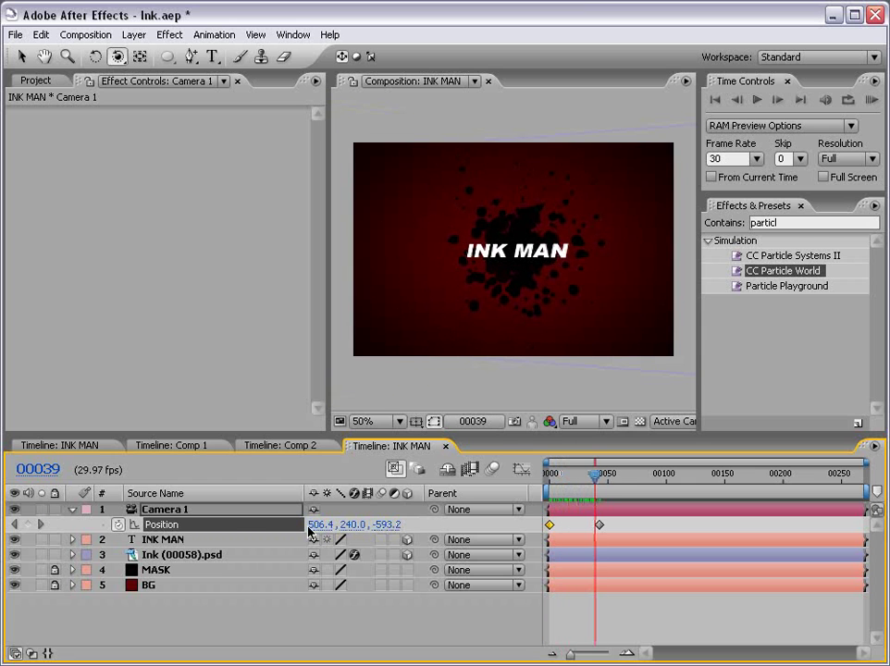
Apply Easy Ease to both of Camera 1's Position keyframes.
left_click(180, 607)
left_click(169, 526)
key("F9")
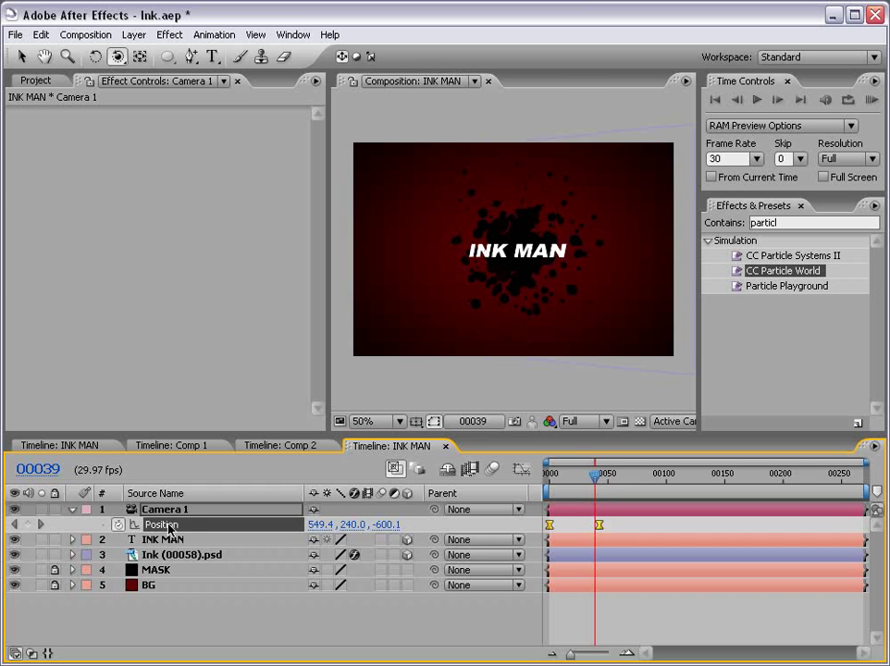
key("v")
left_click(505, 607)
Preview the eased camera move between frames 0 and 43.
left_click_drag(578, 497, 558, 481)
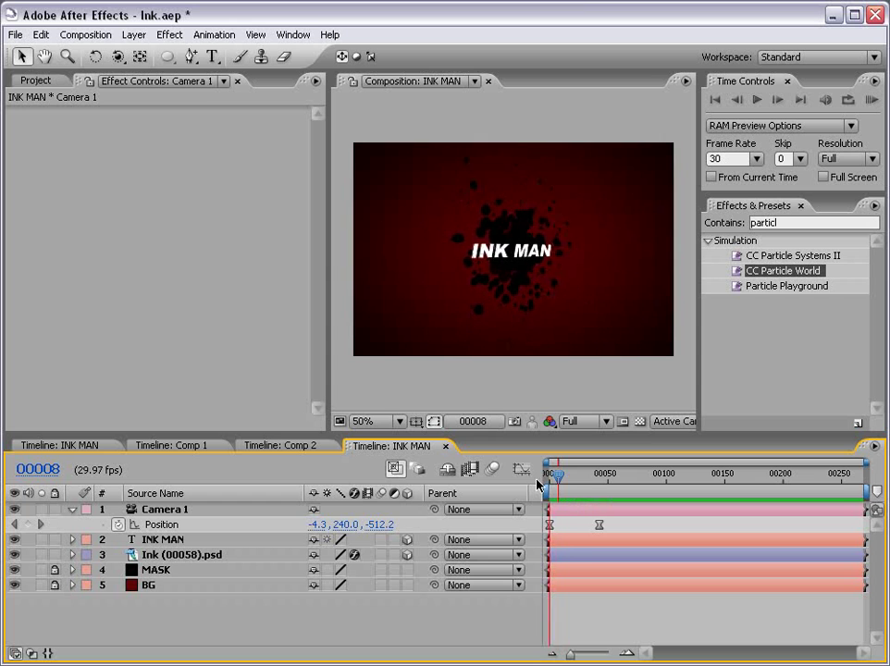
key("space")
left_click_drag(602, 482, 580, 475)
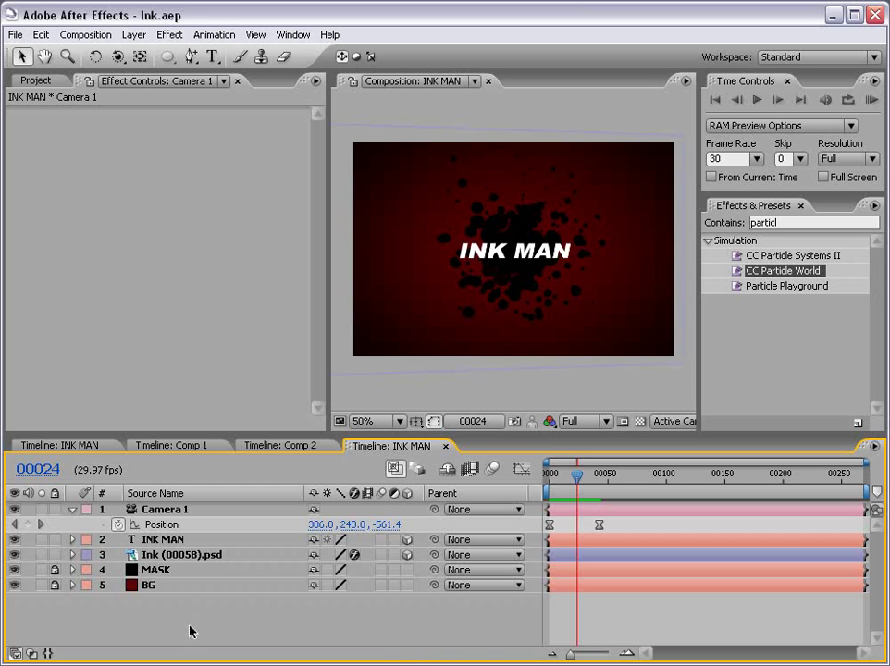
Duplicate the 3D ink splatter layer and move the copy to the composition's lower-left corner.
left_click(171, 555)
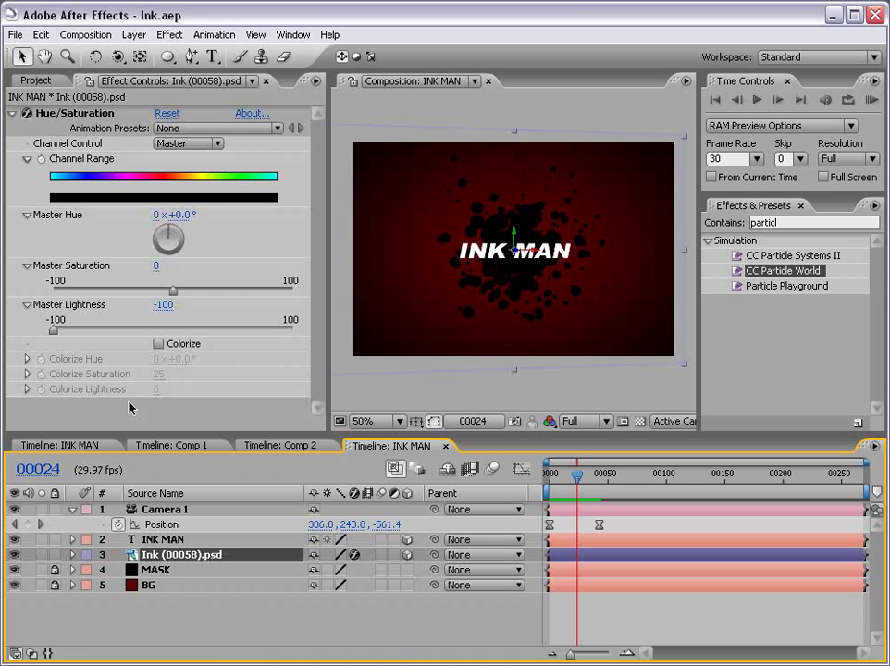
key("ctrl+d")
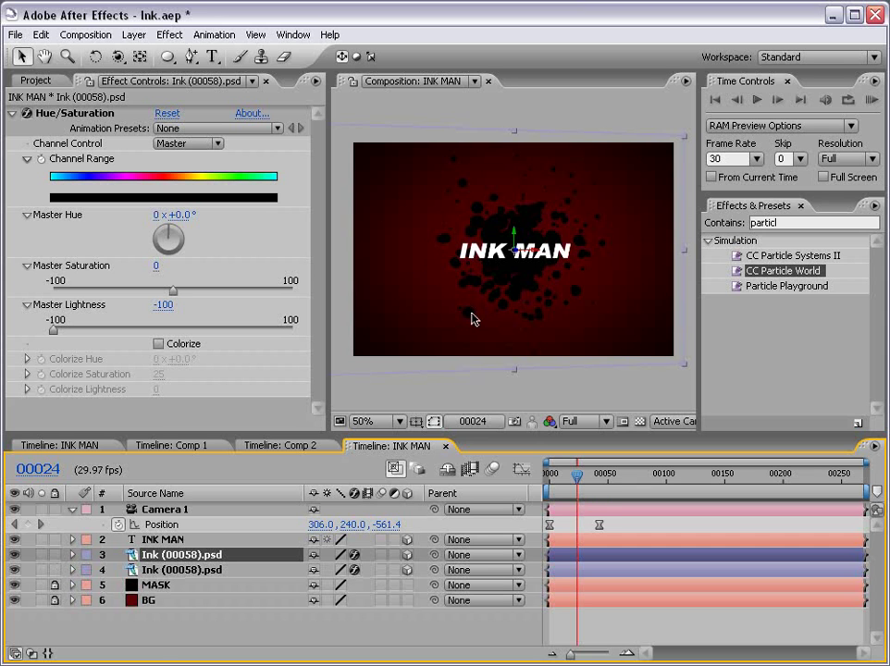
left_click_drag(536, 251, 467, 251)
key("ctrl+z")
scroll(515, 266, "up", 1)
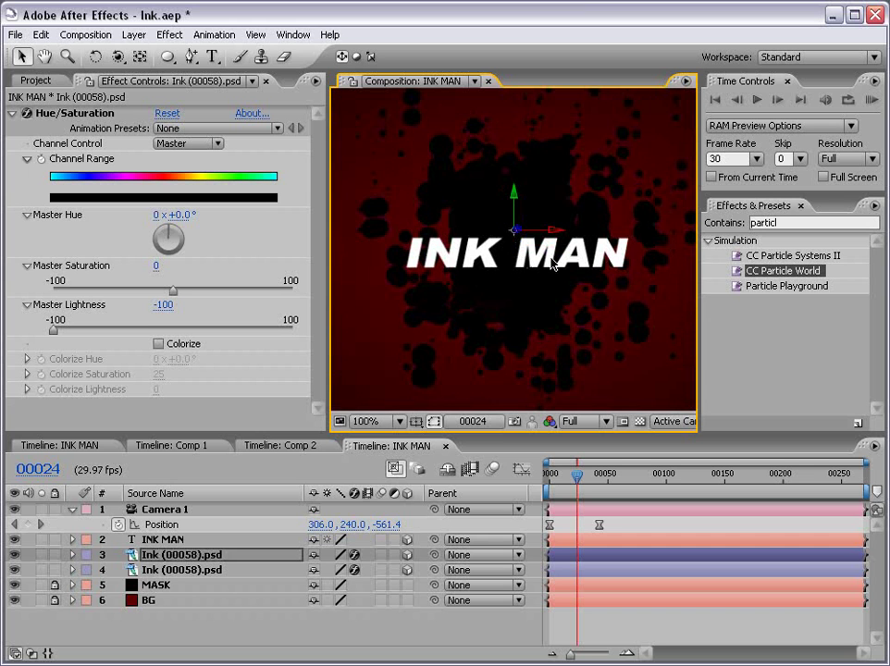
scroll(532, 253, "down", 2)
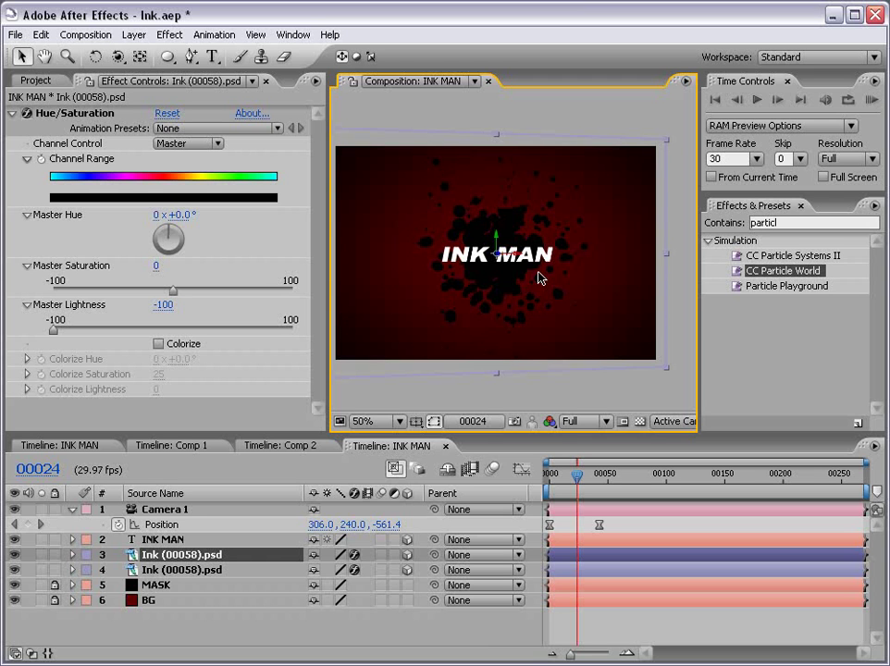
left_click_drag(515, 254, 339, 256)
scroll(421, 259, "down", 2)
left_click_drag(455, 273, 498, 245)
scroll(498, 246, "up", 2)
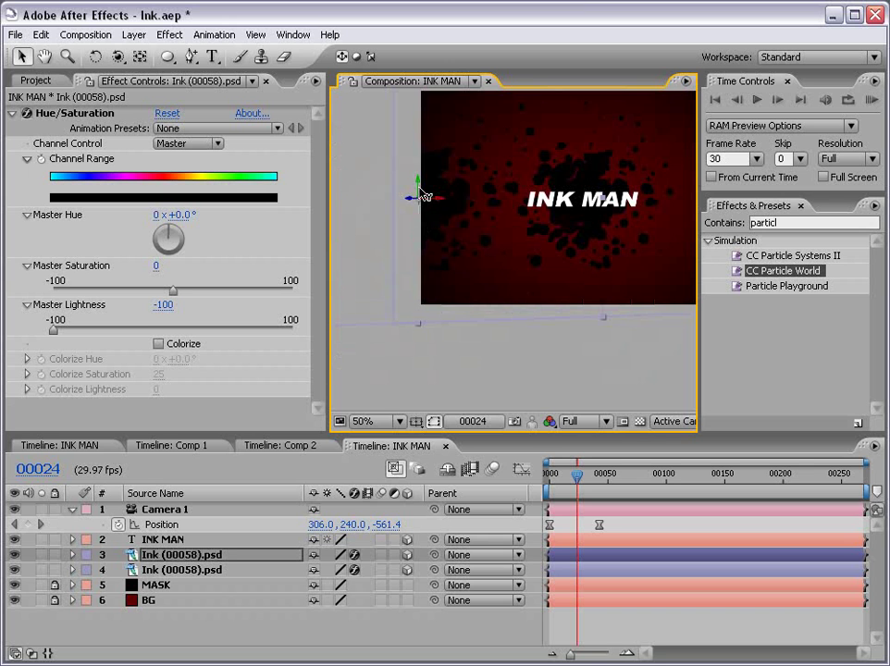
scroll(435, 262, "down", 1)
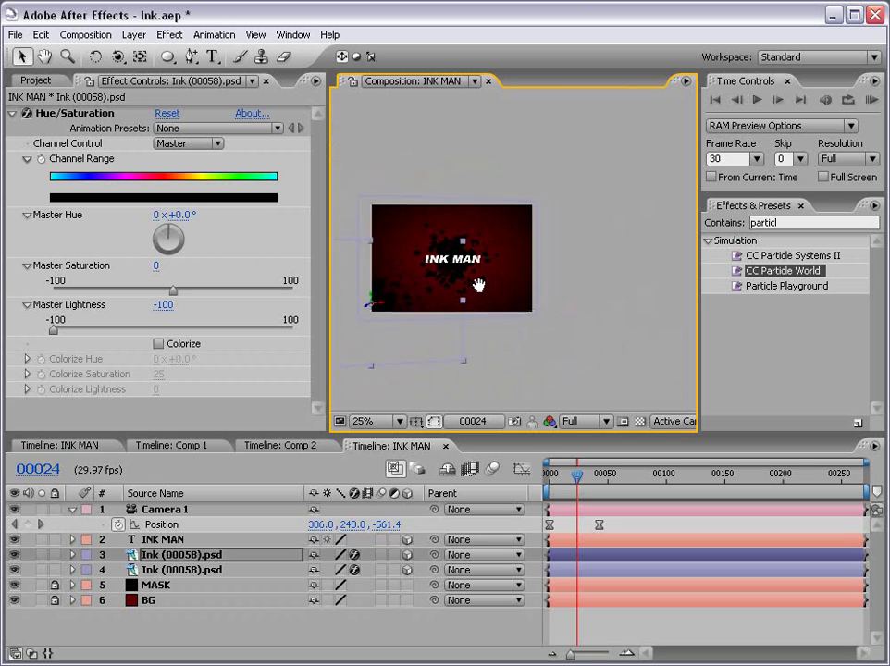
Duplicate the lower-left splatter layer and move the new copy to the composition's upper-right corner.
left_click(185, 555)
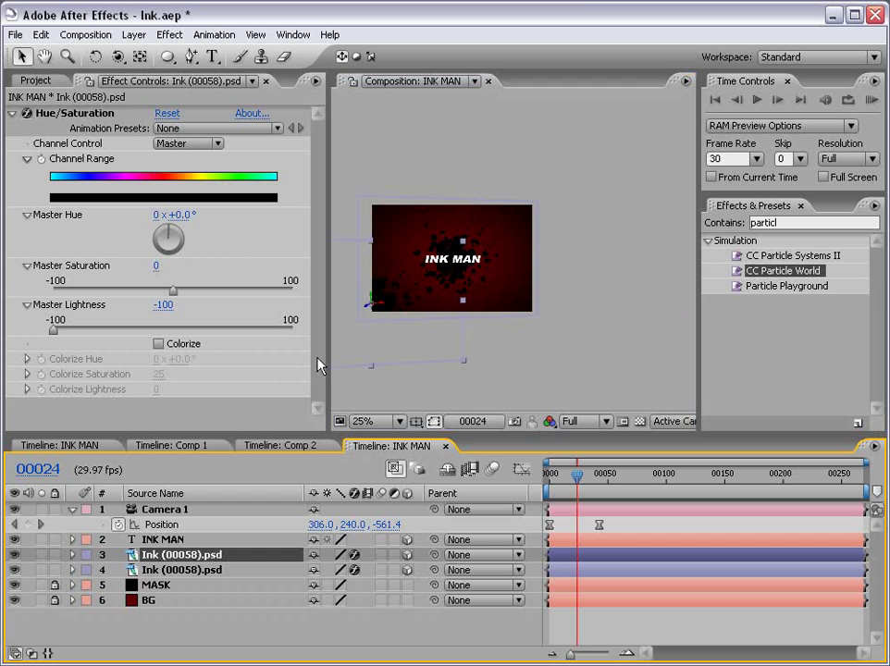
key("ctrl+d")
mouse_move(383, 310)
left_mouse_down()
mouse_move(537, 302)
mouse_move(543, 227)
mouse_move(534, 219)
left_mouse_up()
scroll(534, 220, "up", 2)
left_click_drag(438, 249, 455, 262)
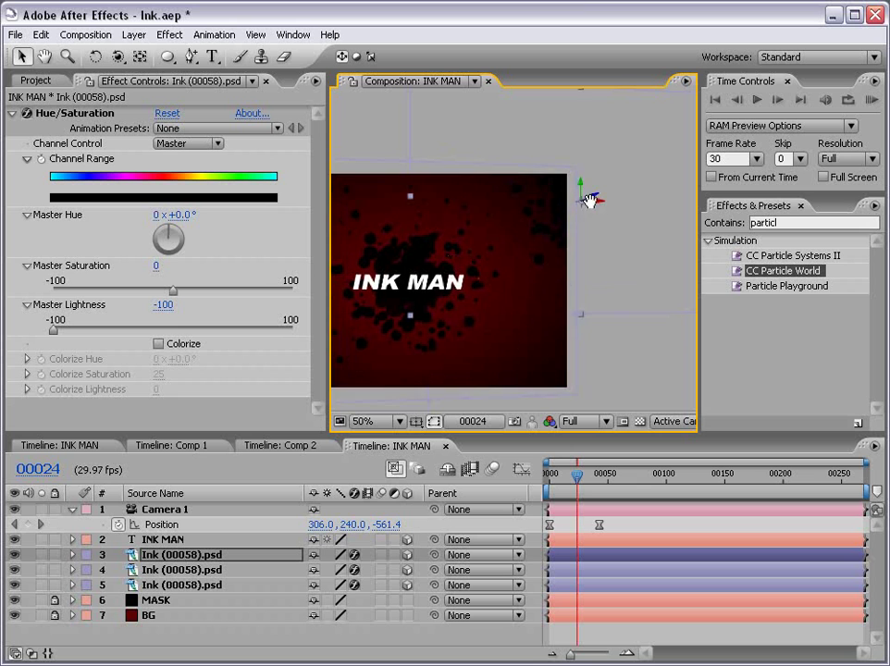
scroll(481, 274, "down", 1)
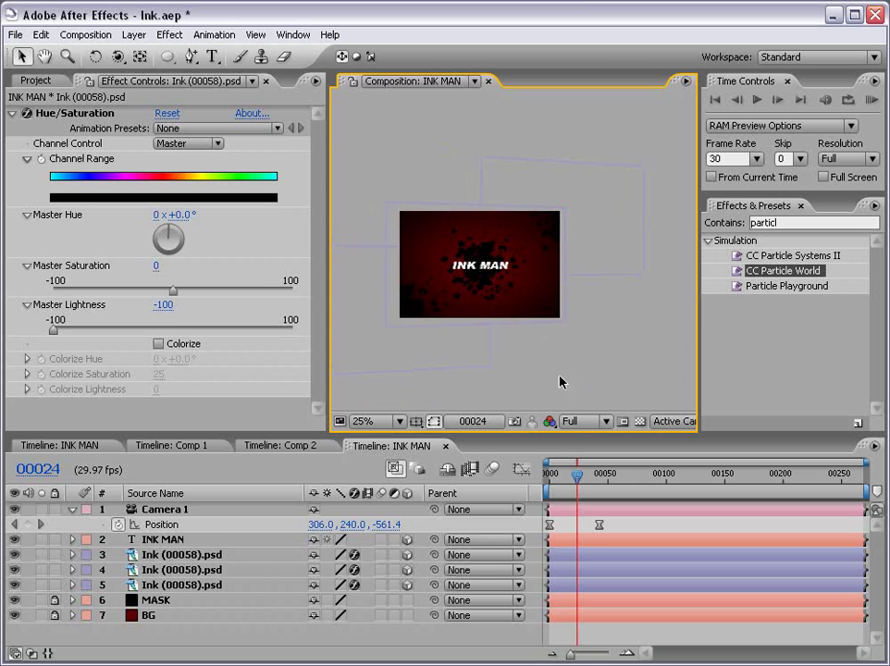
Preview the INK MAN composition at 100% in a maximized view.
scroll(537, 357, "up", 1)
key("grave")
scroll(470, 310, "up", 2)
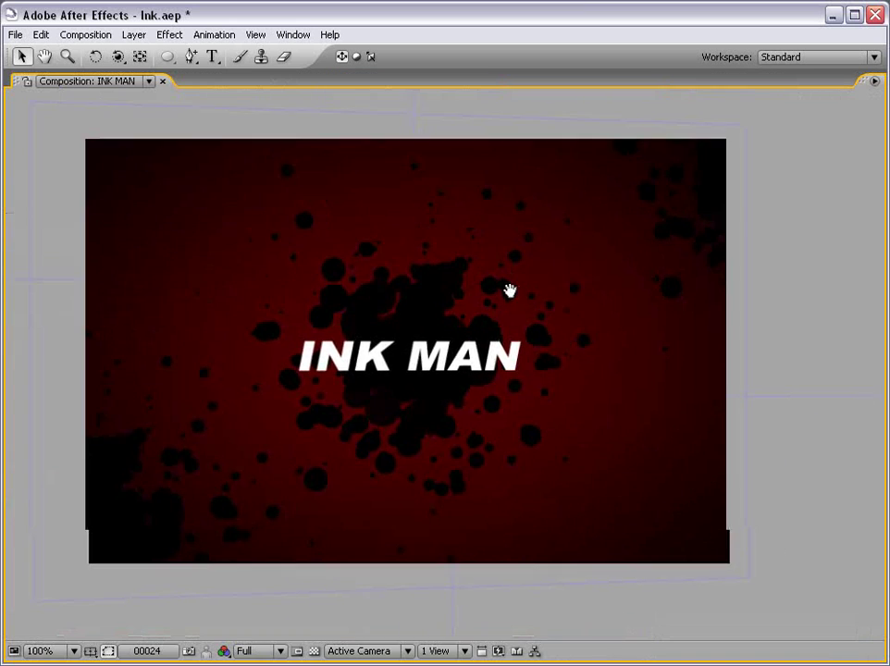
key("space")
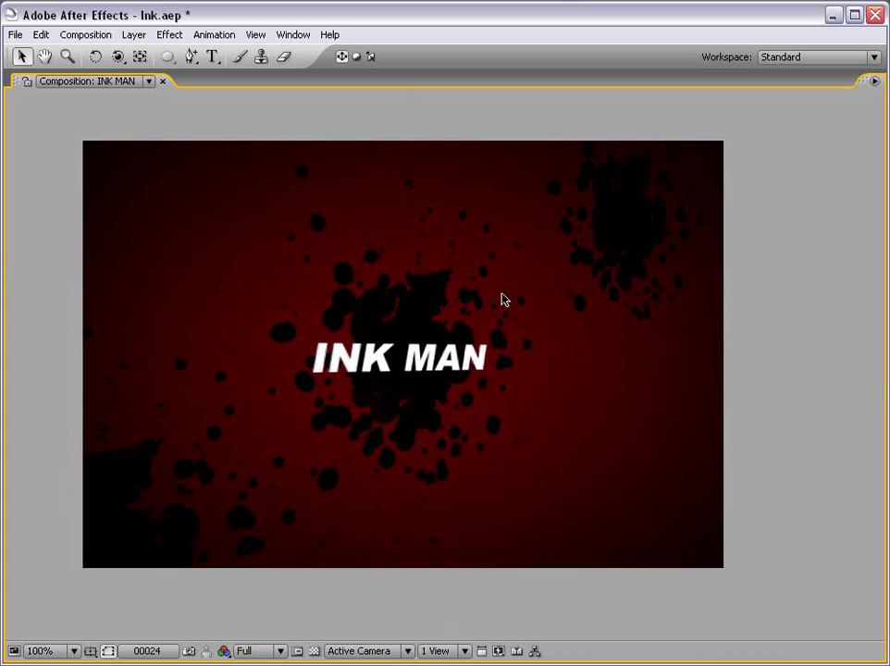
key("grave")
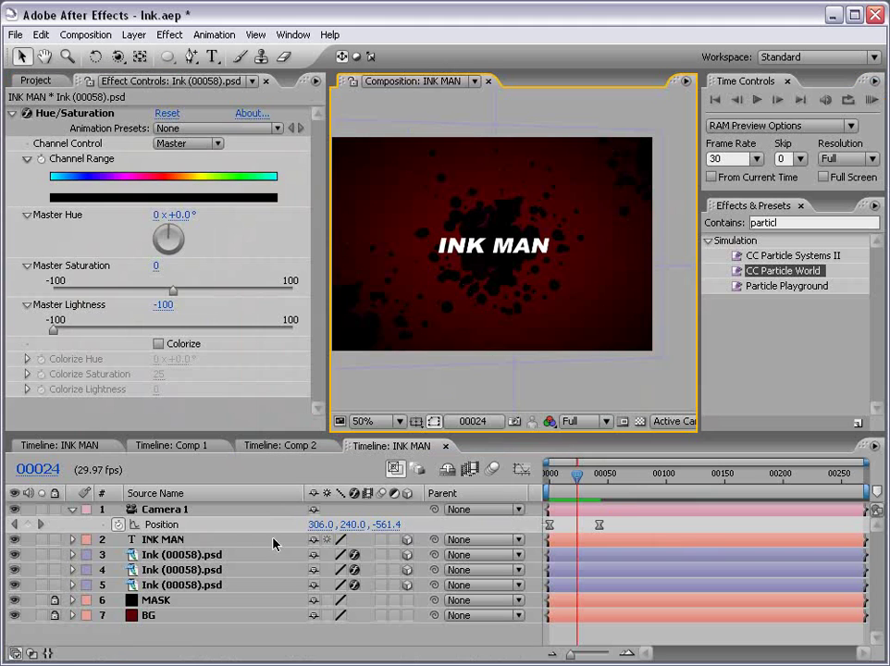
Move the INK MAN text layer slightly closer to the camera along its Z axis and preview the animation.
left_click(171, 542)
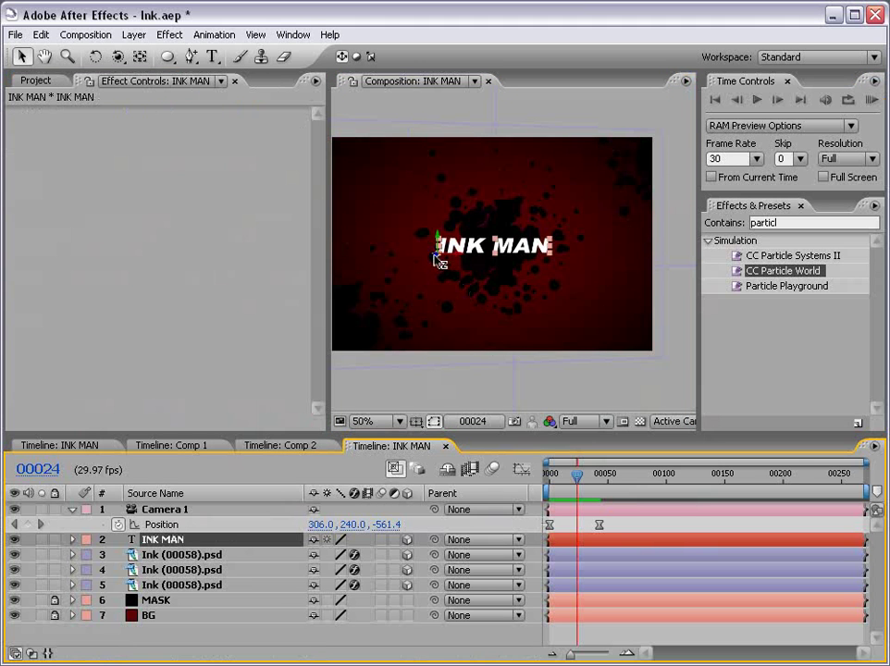
left_click(441, 304)
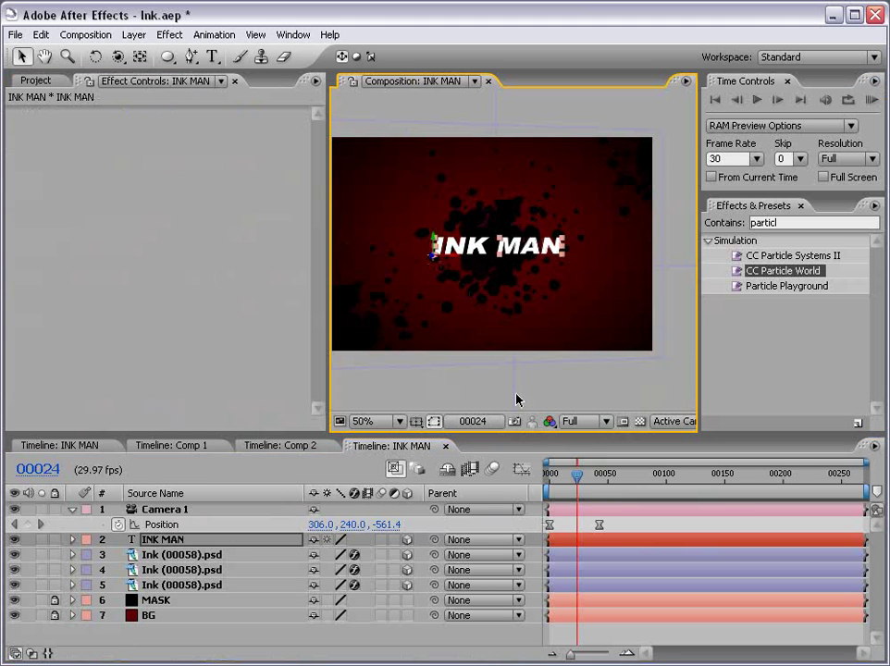
key("KP_0")
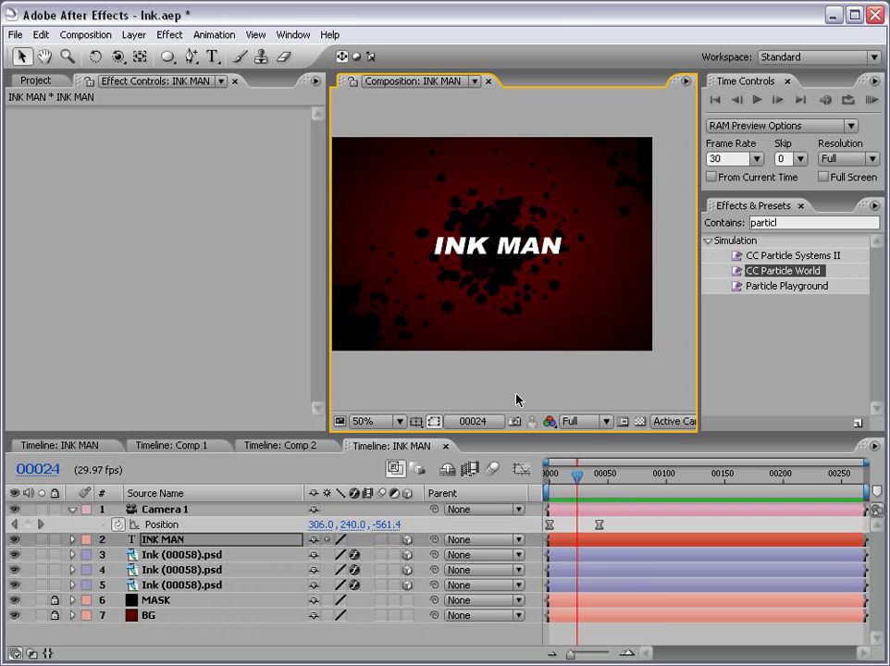
Duplicate the upper-right ink splatter layer and turn off the Hue/Saturation effect on the copy.
left_click(182, 554)
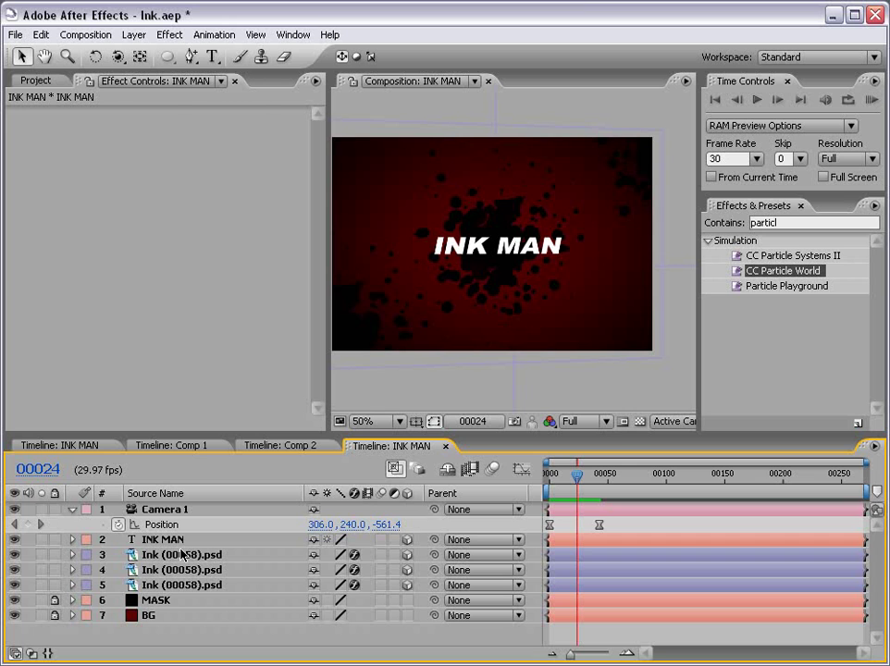
left_click(172, 556)
left_click(174, 585, "shift")
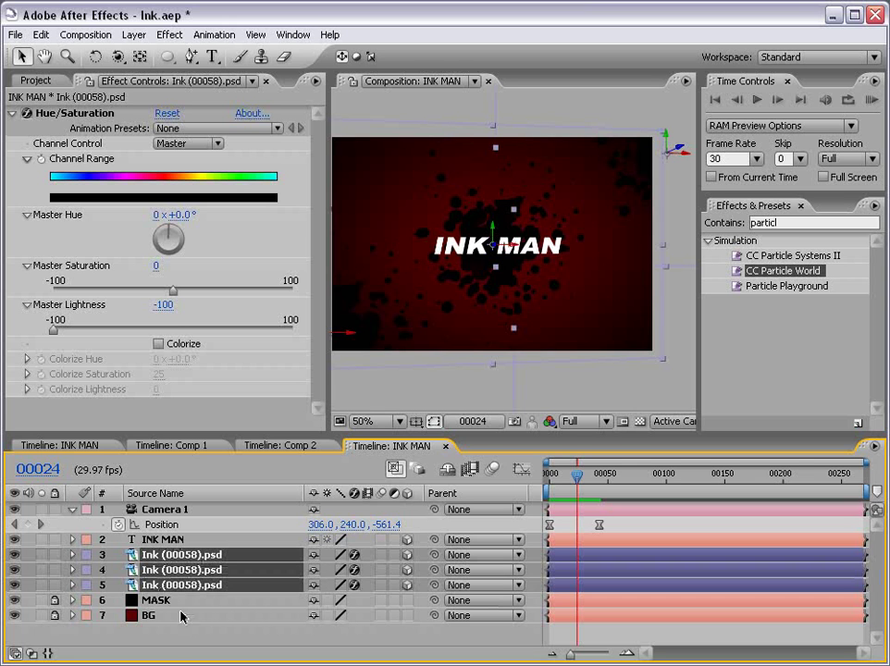
left_click(120, 557)
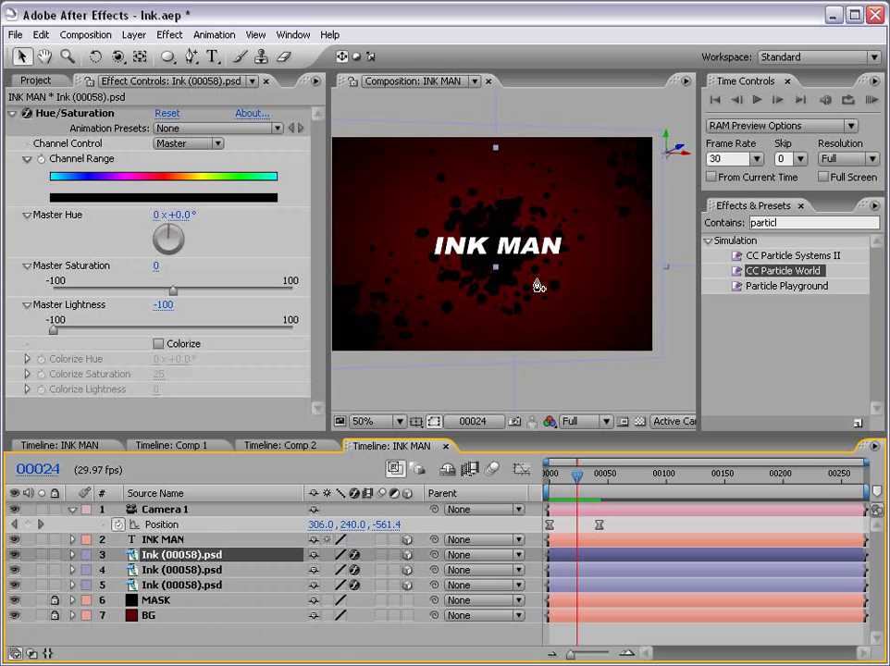
key("ctrl+d")
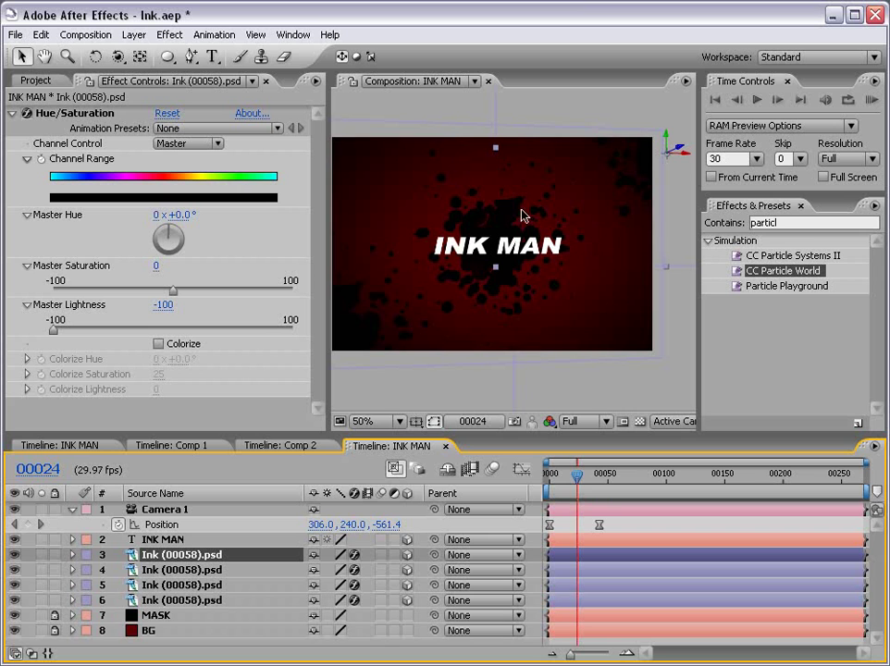
left_click(27, 119)
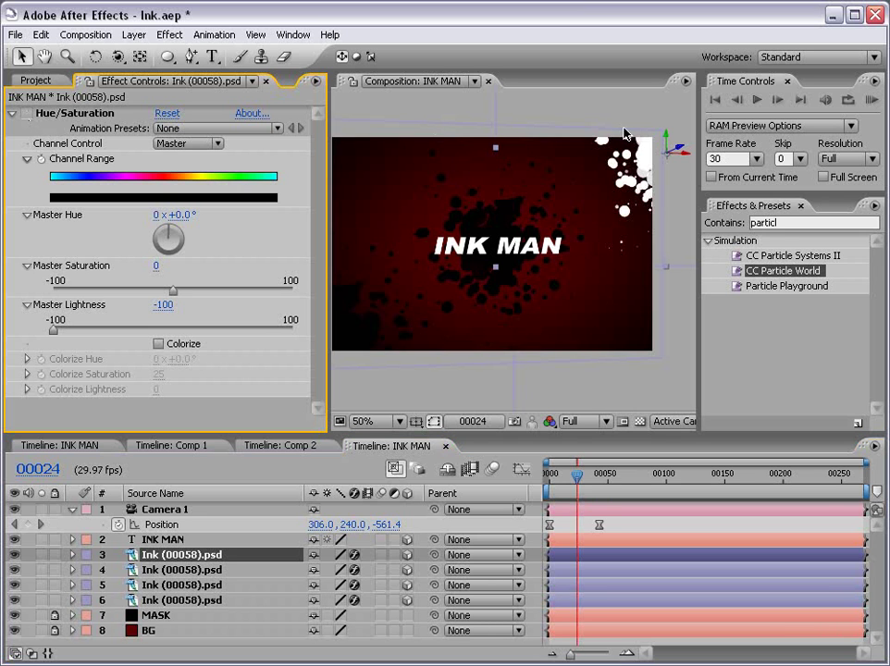
Move the white splatter copy to the composition's upper-left corner and set its blending mode to Overlay.
mouse_move(683, 162)
left_mouse_down()
mouse_move(576, 153)
mouse_move(449, 160)
mouse_move(505, 246)
left_mouse_up()
left_click_drag(444, 198, 388, 192)
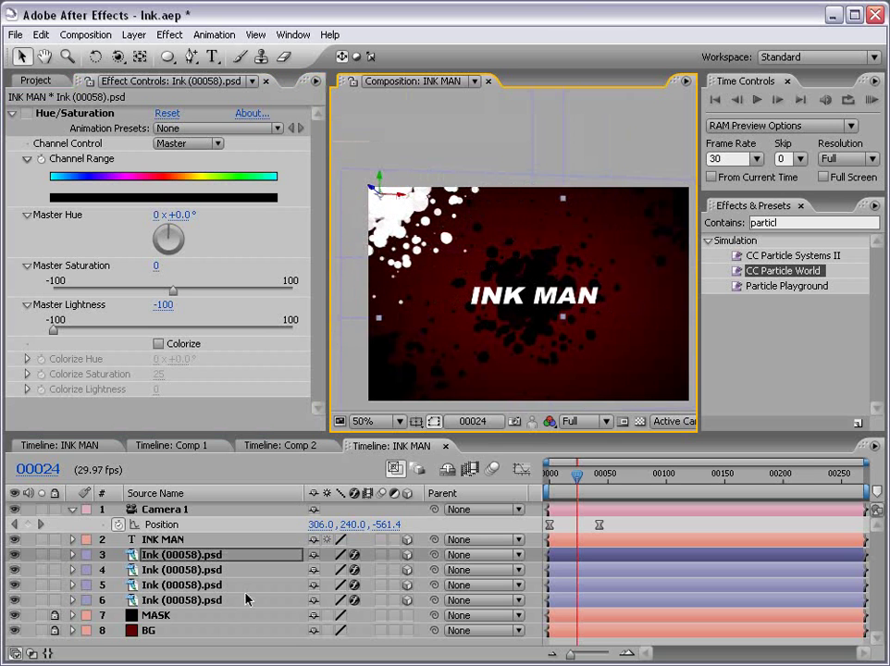
key("F4")
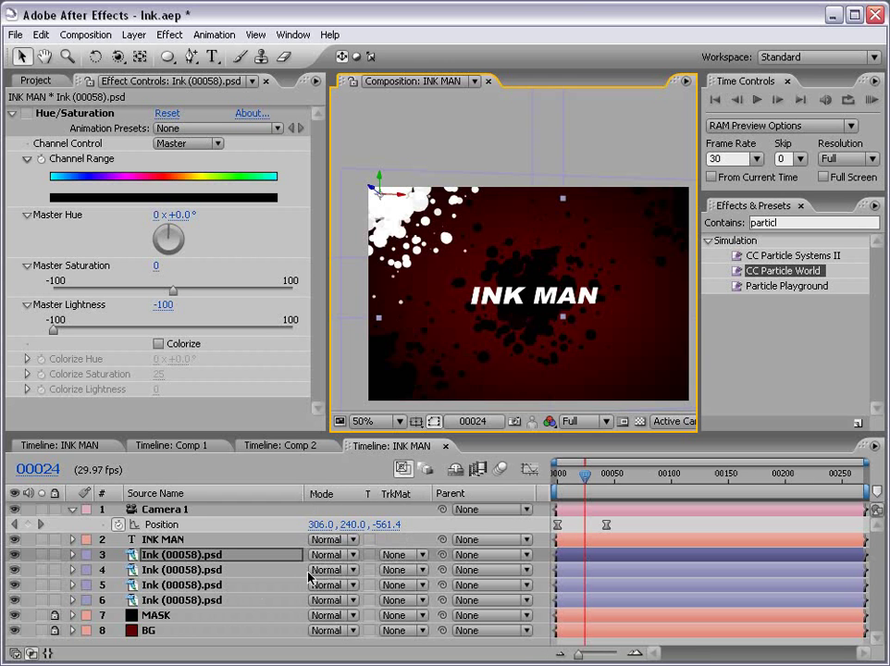
left_click(329, 556)
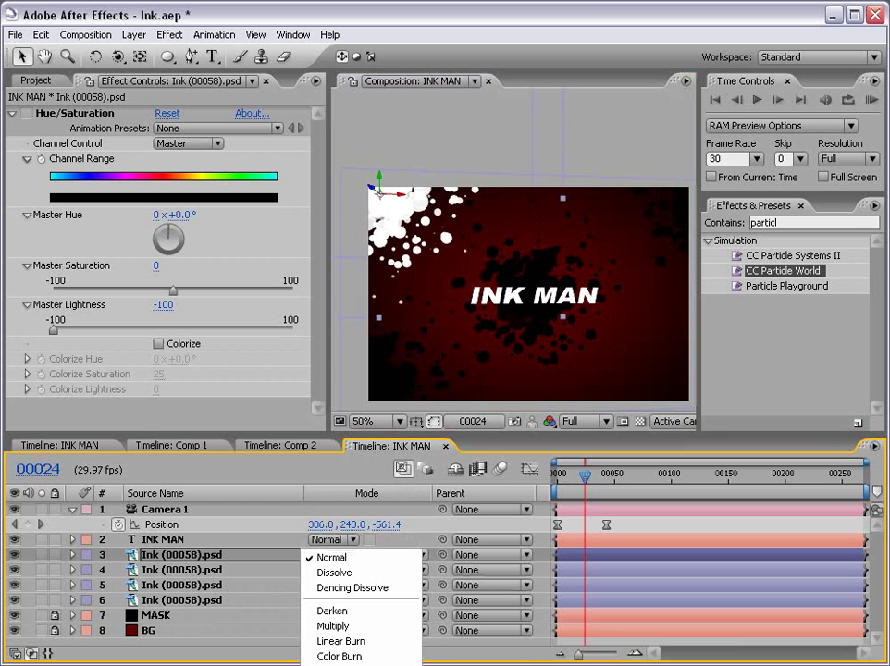
left_click(344, 665)
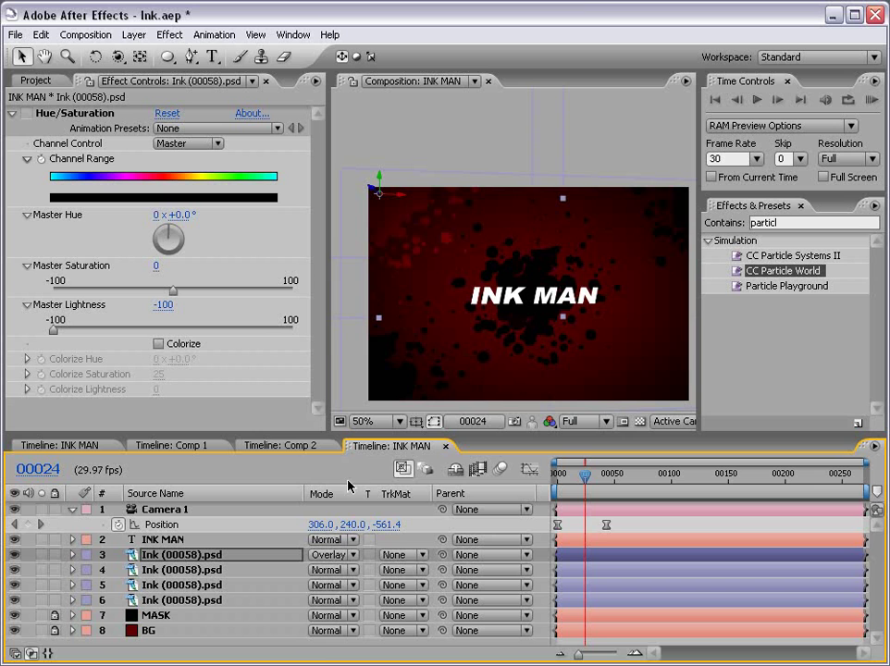
left_click(330, 550)
left_click(341, 556)
left_click(456, 225)
Duplicate the Overlay splatter twice, placing one copy in the lower-right corner and the other at the bottom edge left of center.
key("ctrl+d")
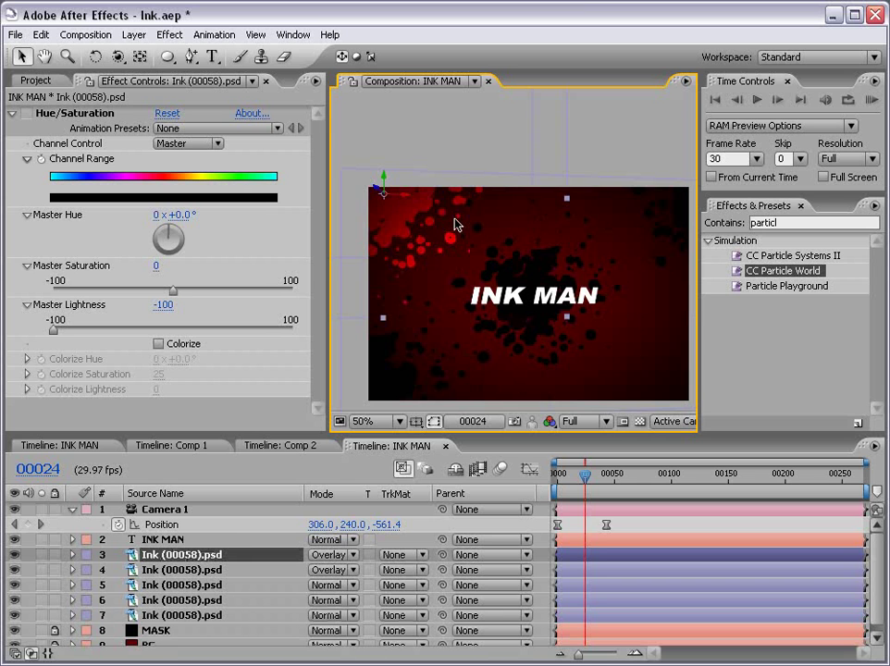
mouse_move(405, 201)
left_mouse_down()
mouse_move(662, 199)
mouse_move(658, 209)
left_mouse_up()
left_click_drag(661, 281, 656, 403)
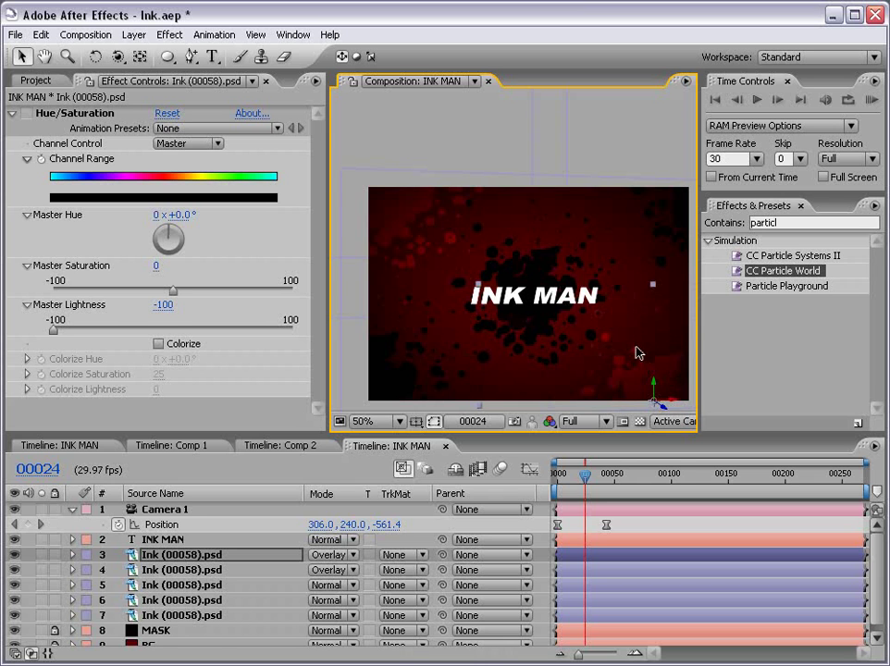
key("ctrl+d")
left_click_drag(665, 404, 471, 404)
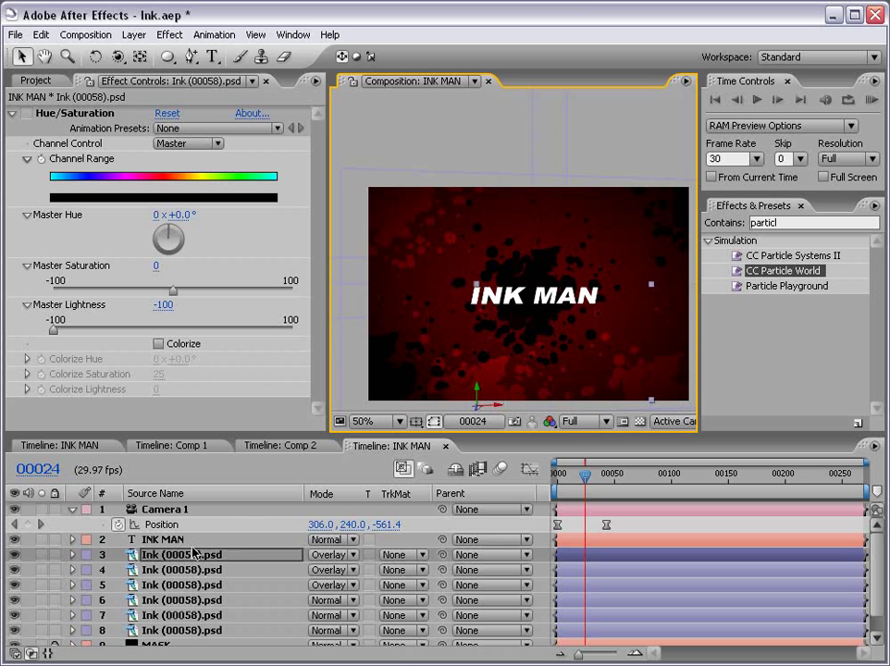
Push the three Overlay splatter layers back in depth, away from the camera.
left_click(160, 589, "shift")
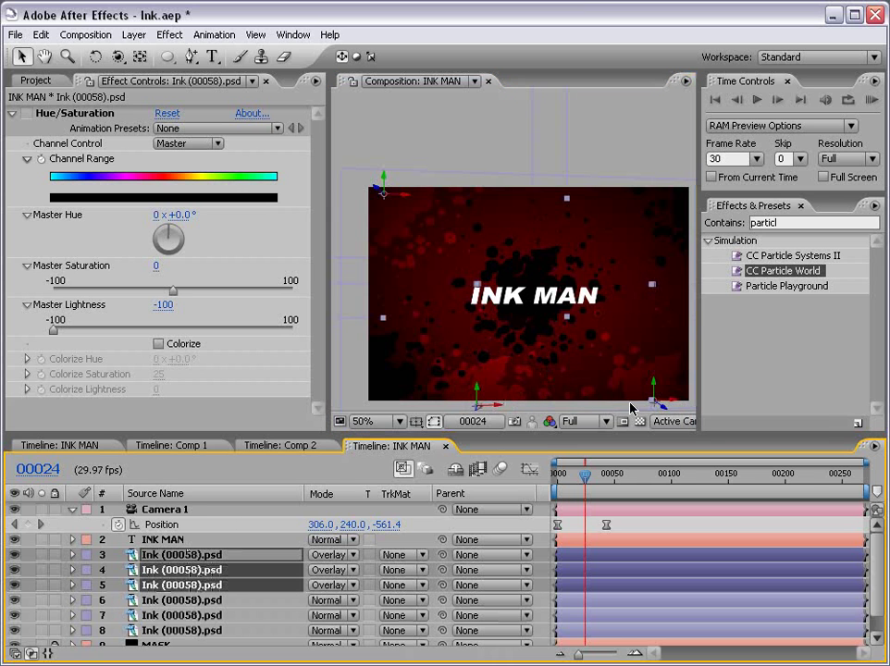
left_click_drag(663, 409, 655, 366)
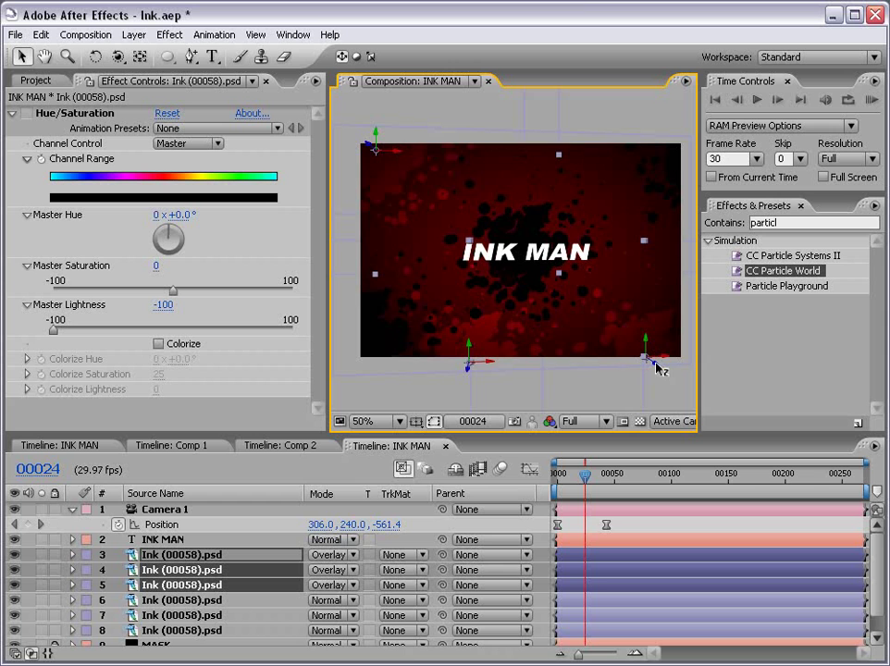
mouse_move(653, 369)
left_mouse_down()
mouse_move(537, 301)
mouse_move(551, 303)
left_mouse_up()
left_click(624, 556)
left_click(626, 574)
left_click(654, 508)
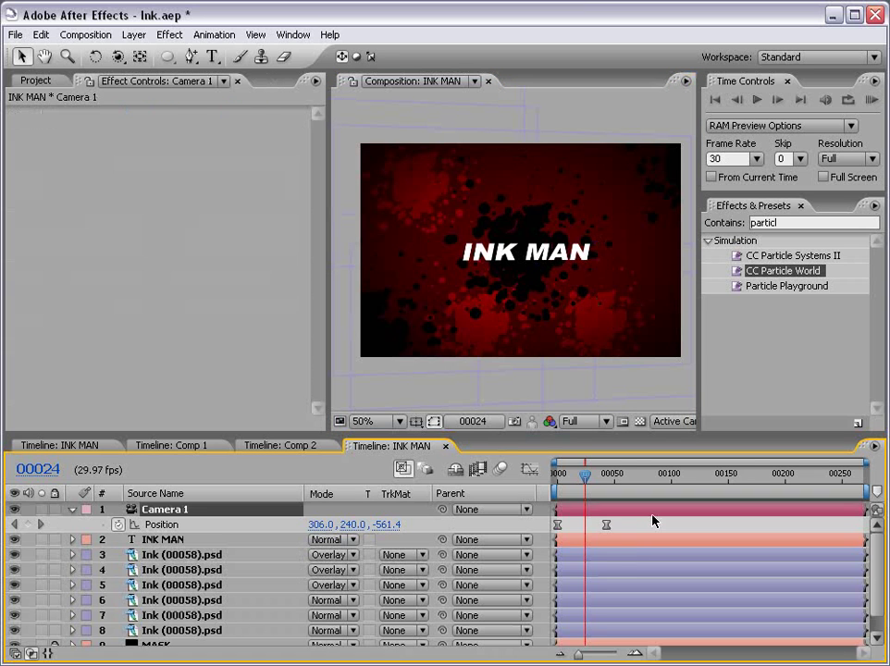
Scale the lower-left Overlay splatter on layer 3 up to 137.9%.
left_click(628, 556)
key("s")
left_click_drag(592, 252, 636, 218)
Move the lower-right Overlay splatter up to the upper right and shift the upper-left one toward the composition's left edge.
left_click(616, 583)
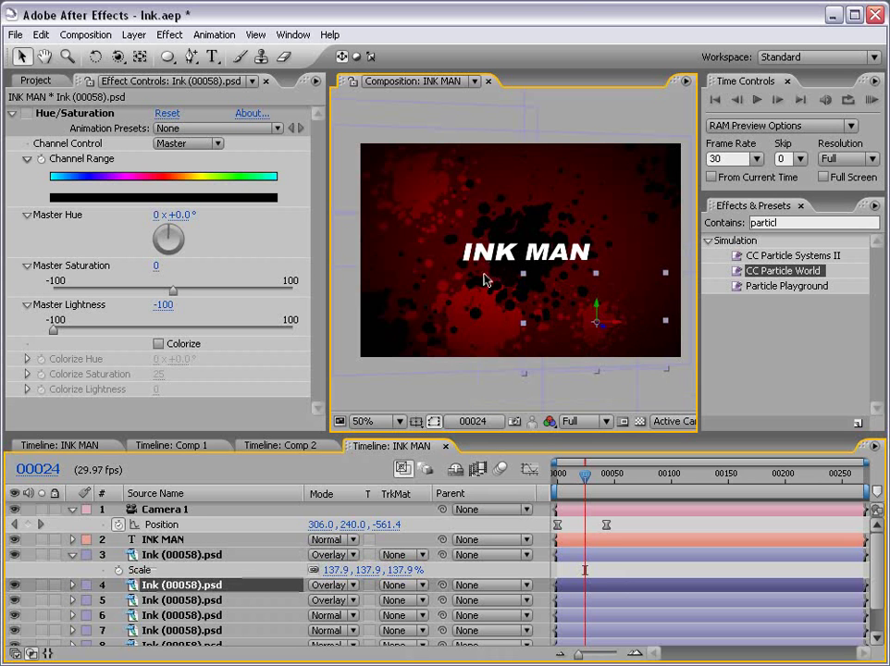
left_click(555, 310)
left_click_drag(598, 311, 592, 186)
left_click(527, 296)
left_click(610, 589)
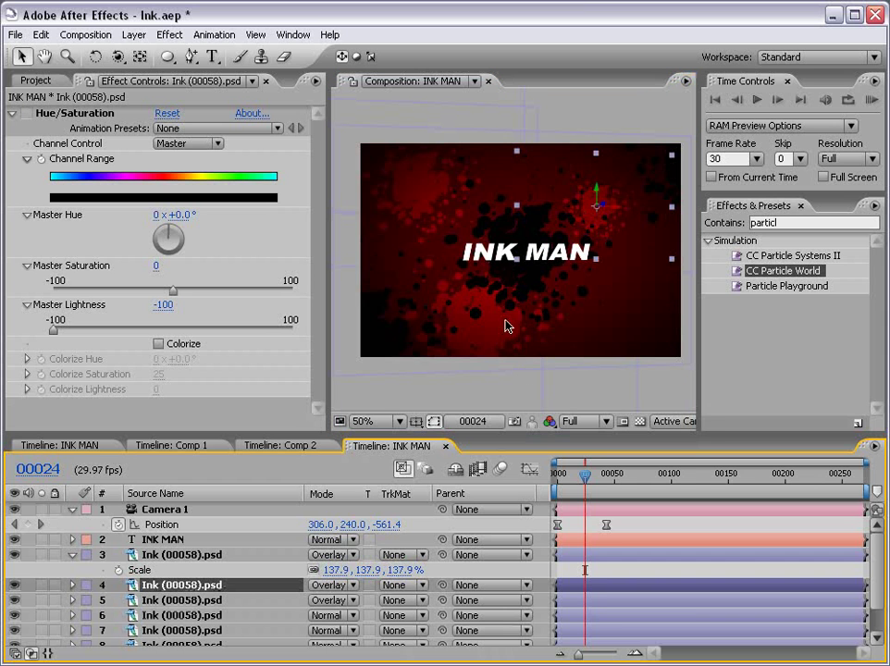
left_click(578, 602)
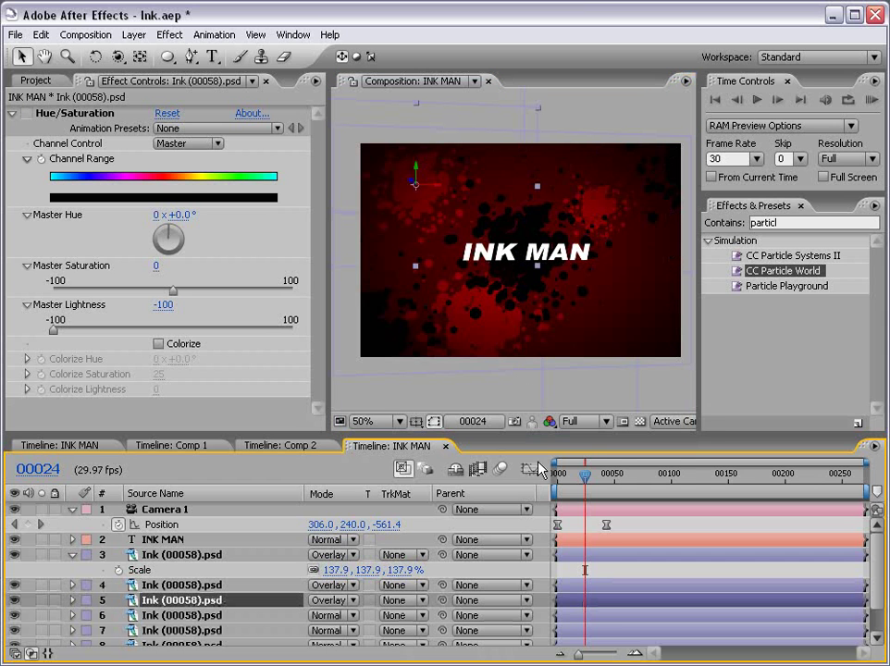
left_click_drag(432, 190, 379, 197)
left_click(580, 589)
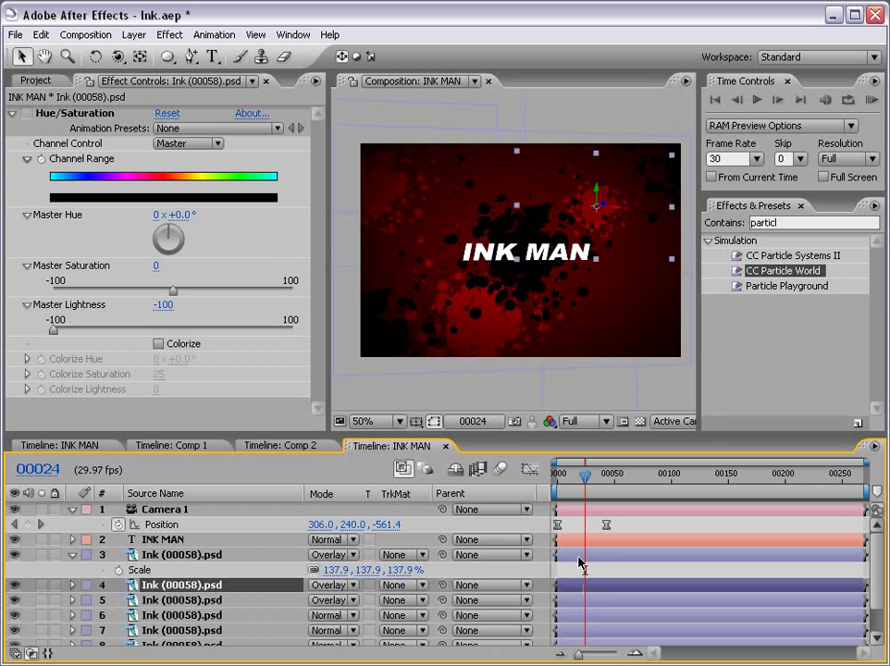
Move the enlarged Overlay splatter on layer 3 across to the composition's lower-right corner.
left_click(580, 556)
left_click_drag(501, 331, 696, 337)
left_click_drag(625, 315, 623, 364)
Shift the black upper-right splatter on layer 6 inward, closer to the composition's visible corner.
left_click(571, 617)
key("comma")
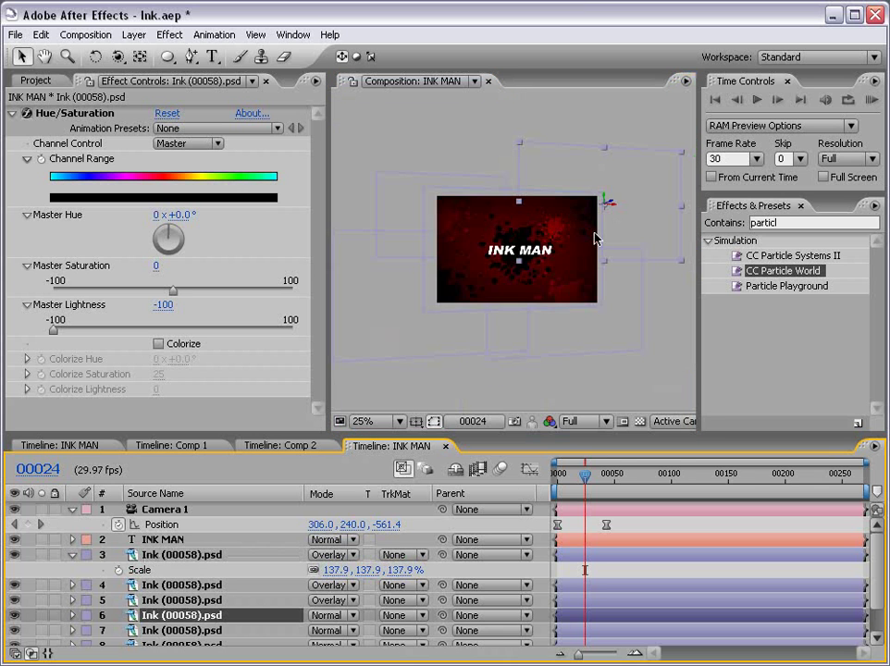
left_click(606, 208)
key("period")
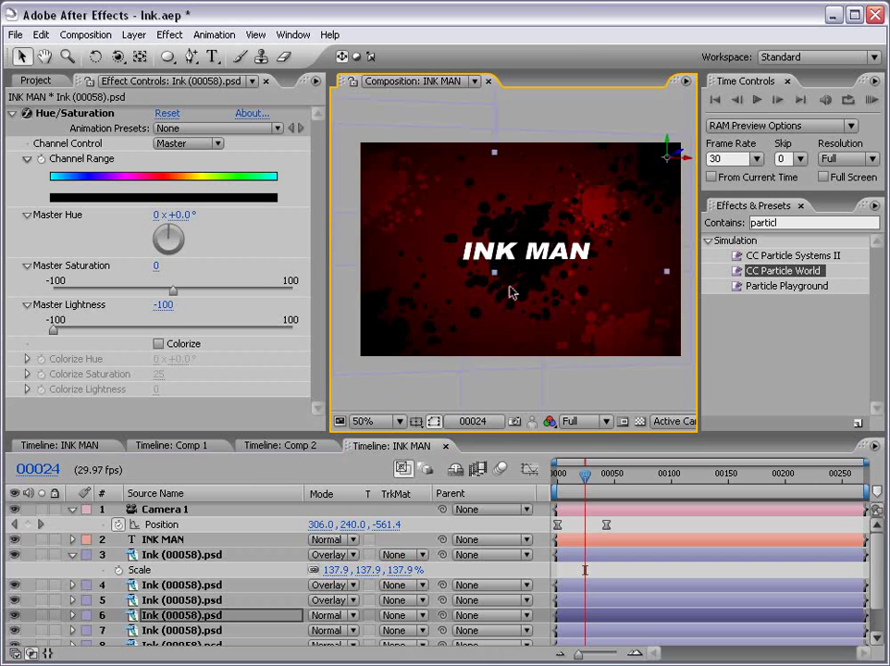
Preview the camera animation with the black and red splatters in place.
key("KP_0")
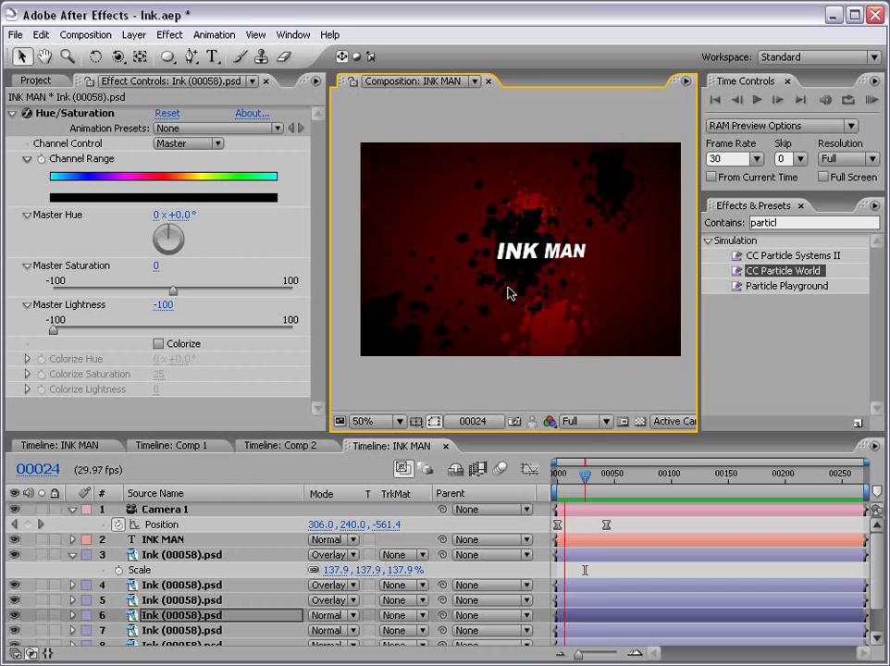
key("space")
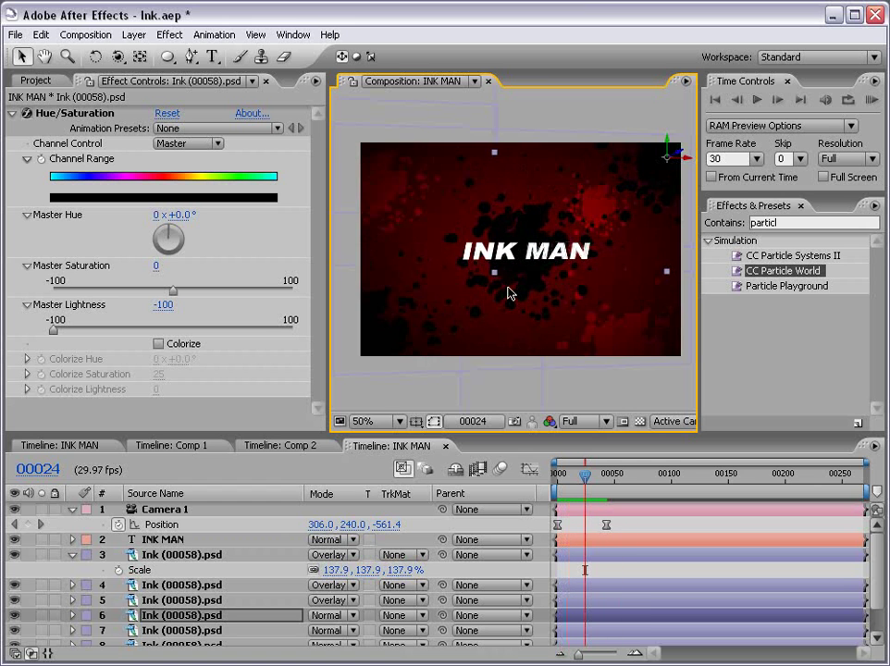
key("space")
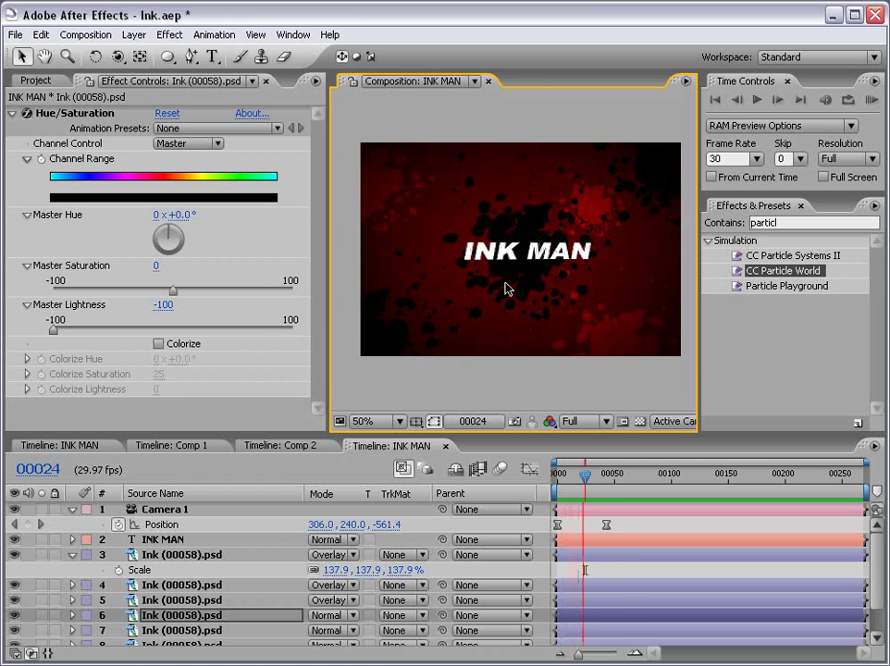
key("space")
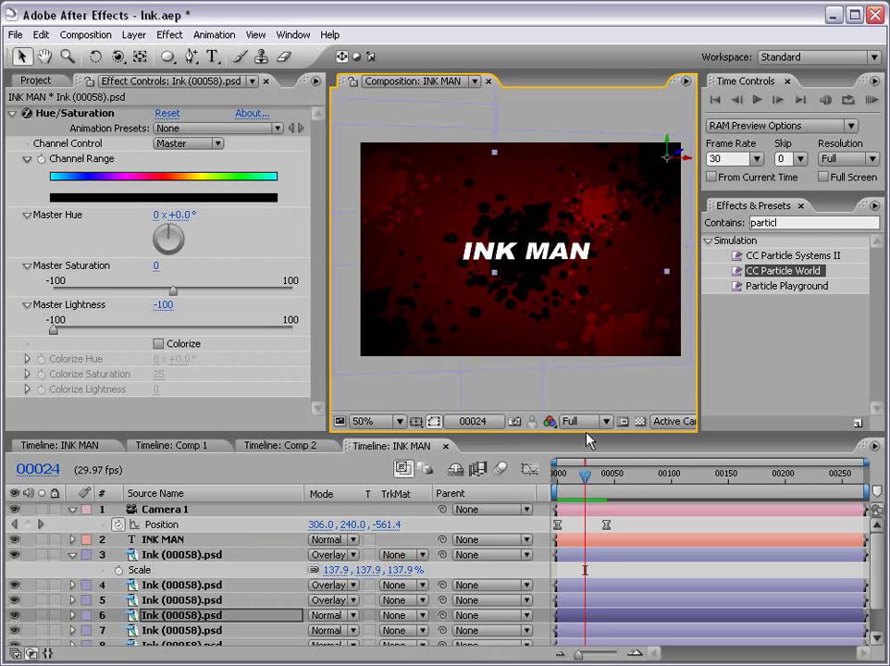
Go to frame 56 and rename the three Overlay splatter layers to R.
mouse_move(596, 485)
left_mouse_down()
mouse_move(569, 477)
mouse_move(621, 476)
left_mouse_up()
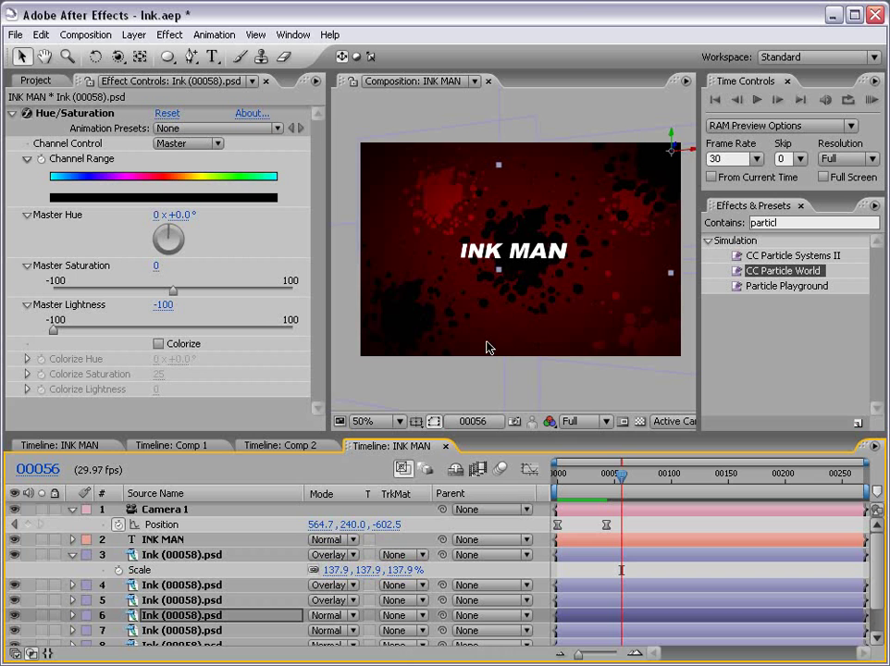
left_click(74, 555)
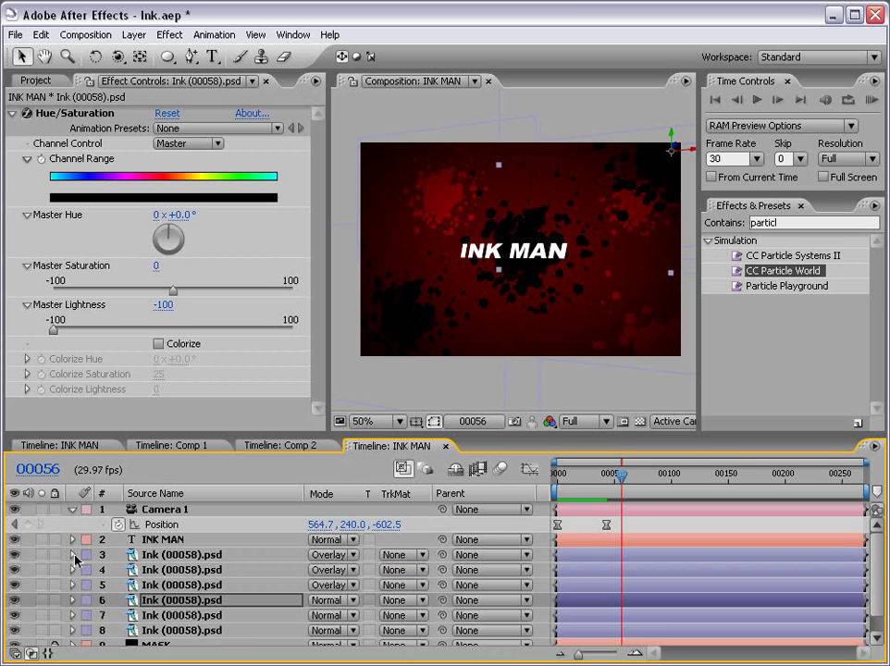
left_click(170, 589)
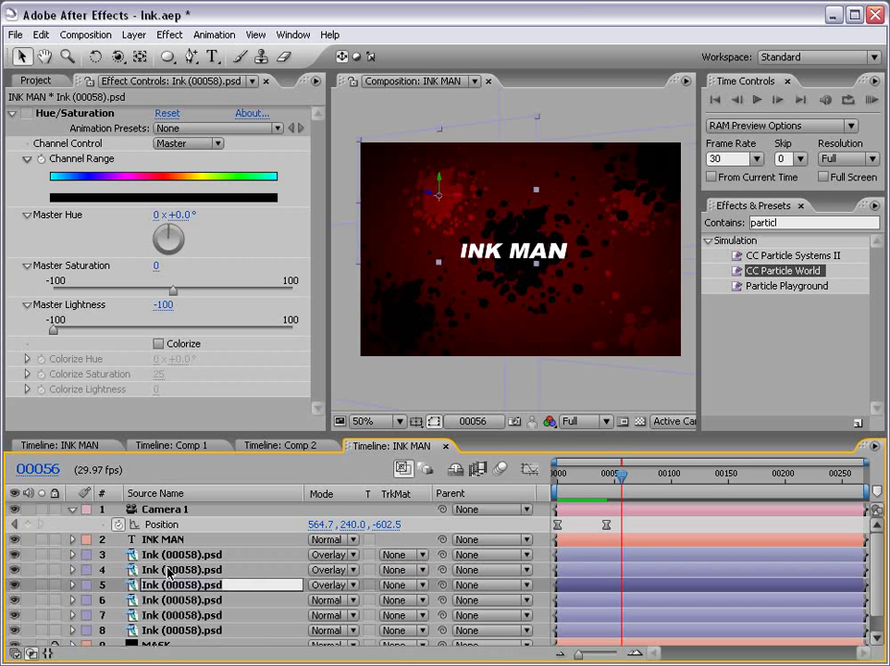
key("Return")
type("R")
left_click(176, 574)
key("Return")
type("R")
left_click(175, 555)
key("Return")
type("R")
Rename the three black Normal-mode splatter layers to B.
left_click(173, 600)
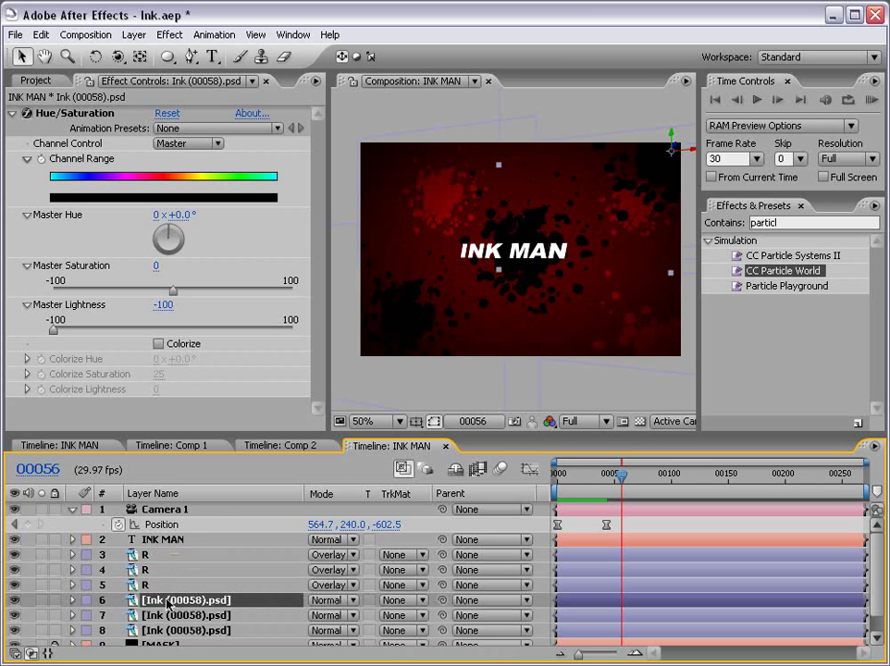
key("Return")
type("N")
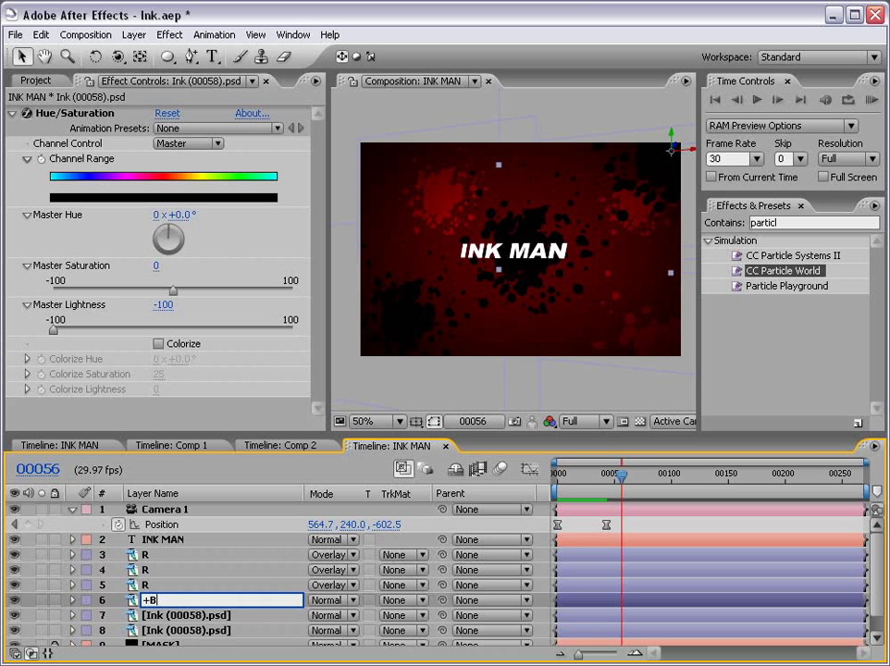
left_click(162, 616)
key("Return")
type("B")
left_click(162, 630)
key("Return")
type("B")
left_click(160, 617)
Duplicate the upper-right B splatter and move the copy to the upper left, closer to the camera.
left_click(155, 600)
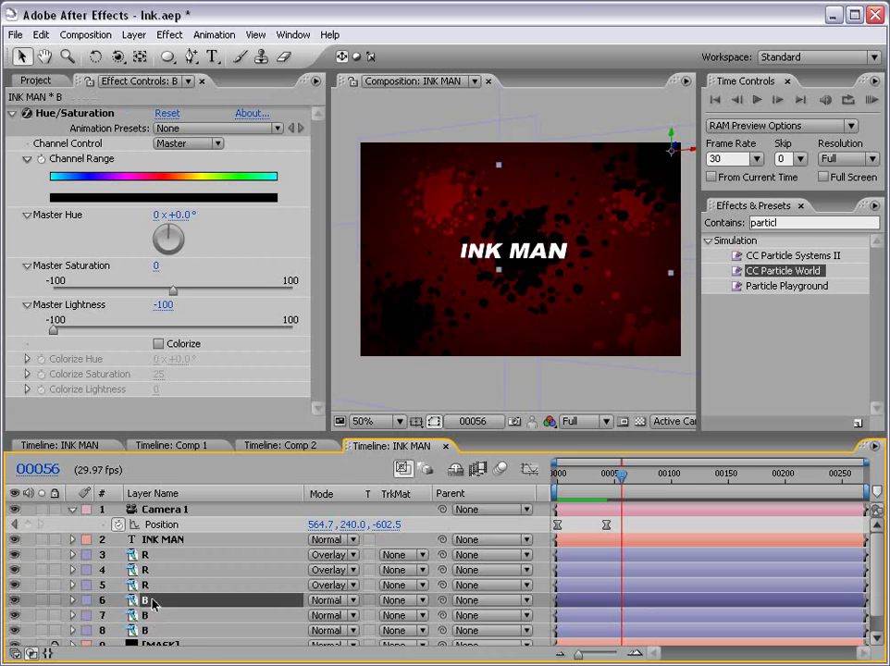
key("ctrl+d")
mouse_move(690, 153)
left_mouse_down()
mouse_move(532, 151)
mouse_move(525, 207)
mouse_move(533, 237)
mouse_move(504, 204)
mouse_move(395, 153)
left_mouse_up()
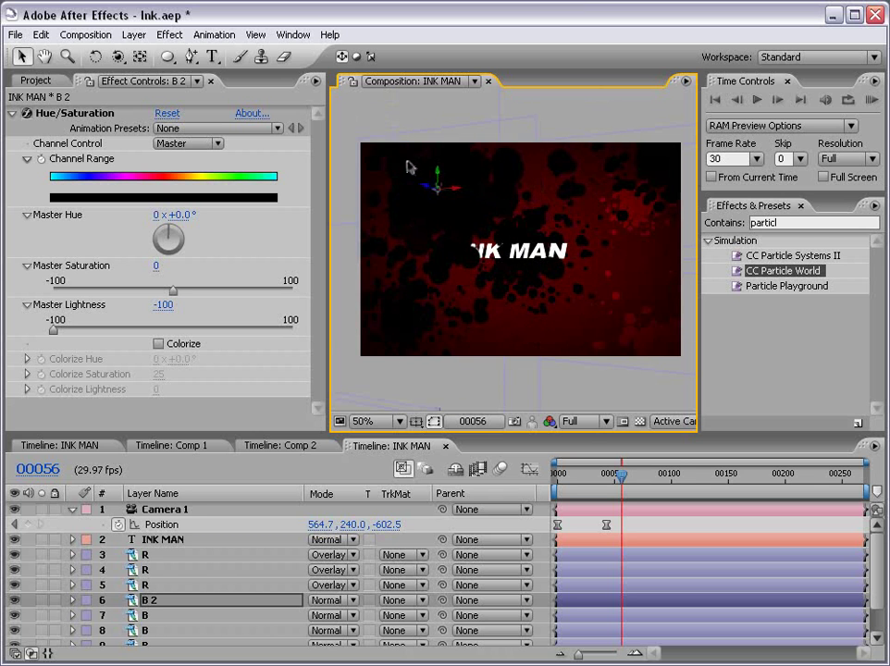
Move splatter B 2 down toward the lower left, then duplicate it at frame 30 and raise the copy above the frame.
left_click_drag(440, 185, 428, 293)
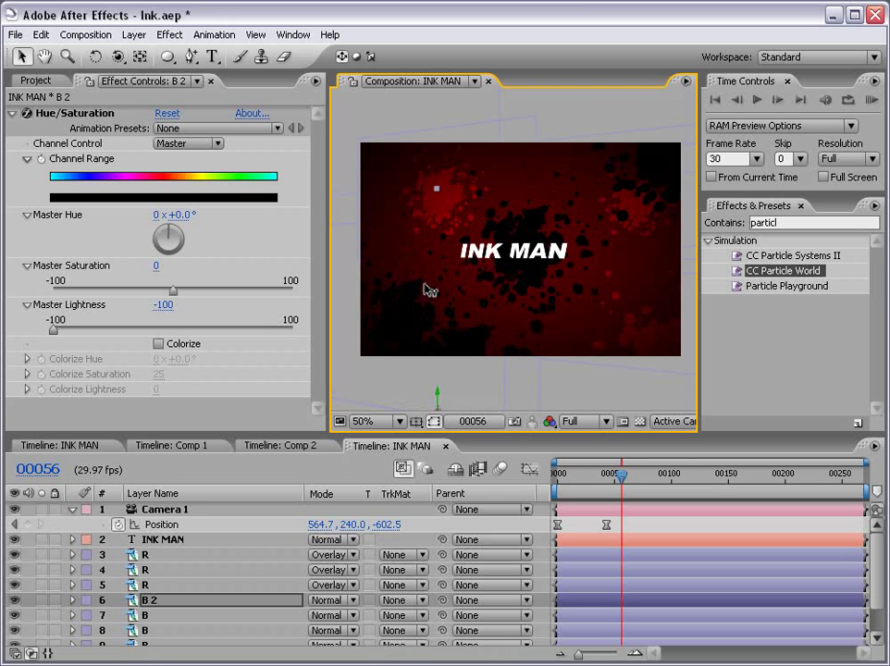
mouse_move(620, 488)
left_mouse_down()
mouse_move(574, 486)
mouse_move(591, 479)
left_mouse_up()
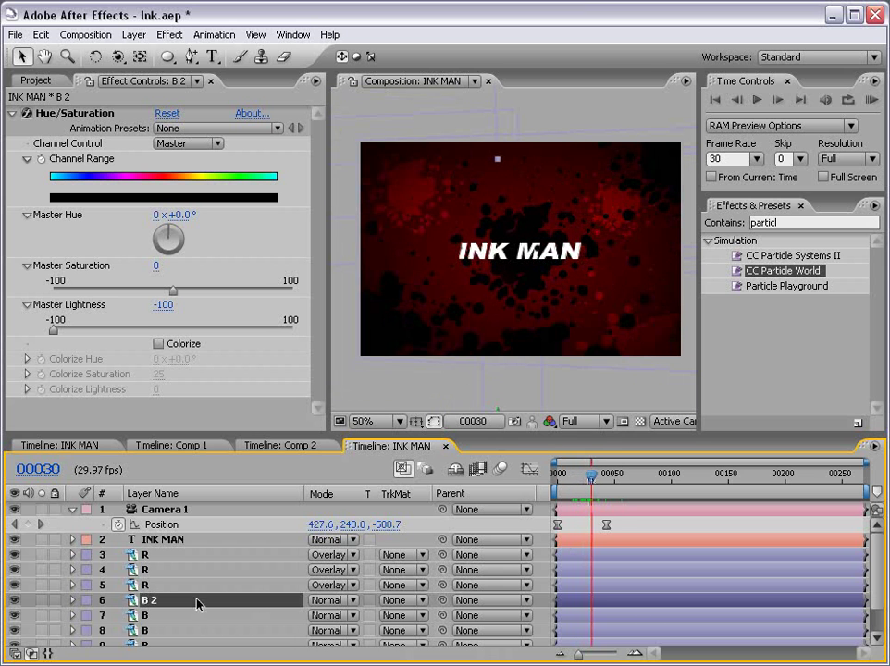
key("ctrl+d")
key("comma")
key("comma")
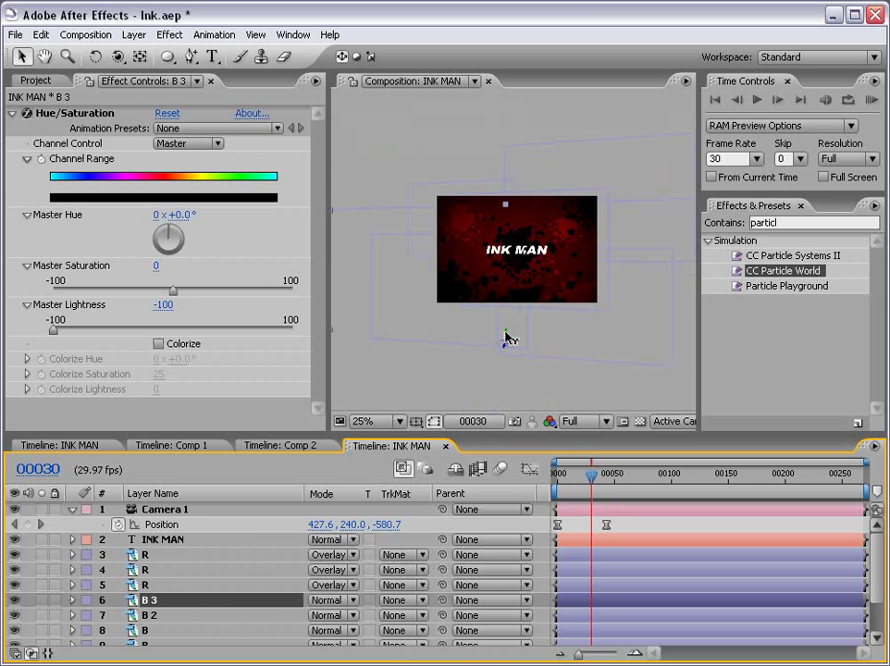
left_click_drag(506, 332, 486, 236)
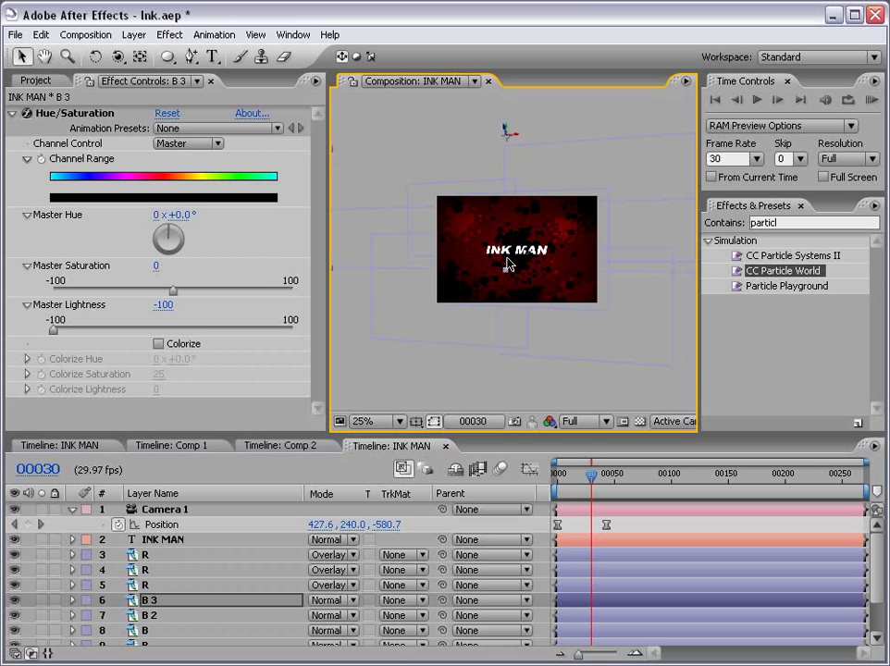
key("period")
left_click_drag(591, 475, 576, 480)
key("period")
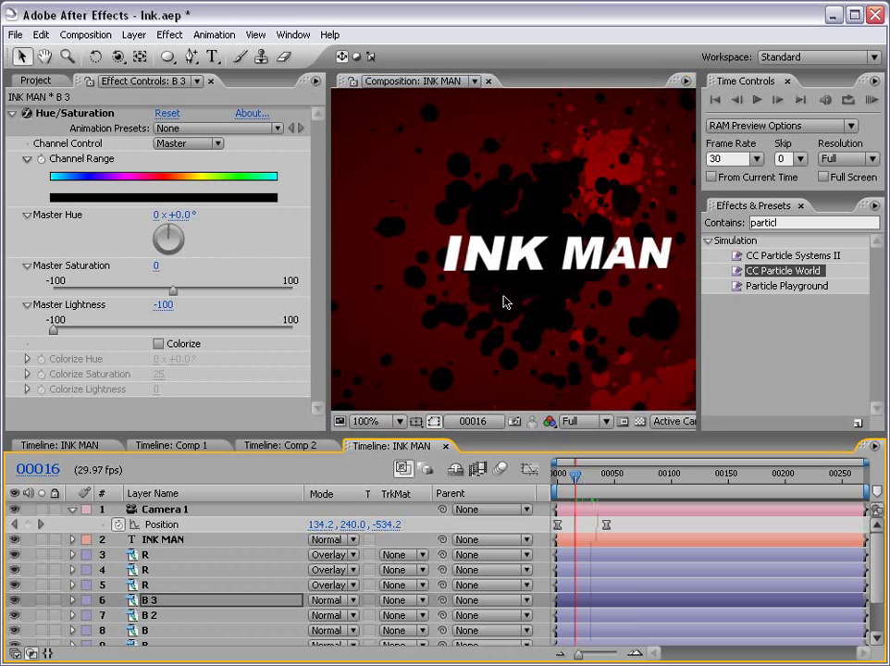
Enable motion blur on the INK MAN text and all R and B splatter layers, and turn it on for the composition.
key("comma")
key("F4")
left_click_drag(435, 431, 432, 346)
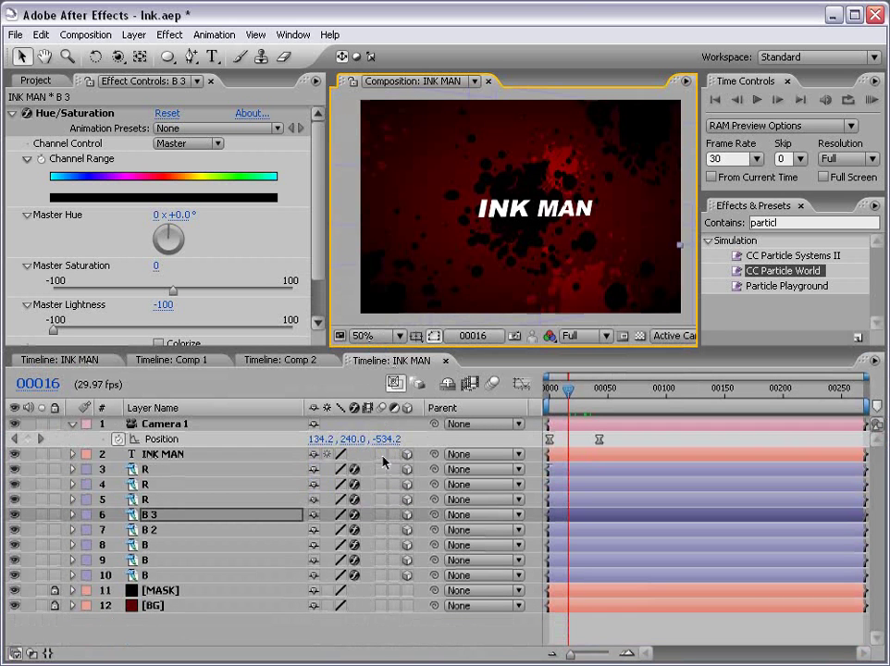
left_click_drag(383, 457, 380, 559)
left_click(374, 629)
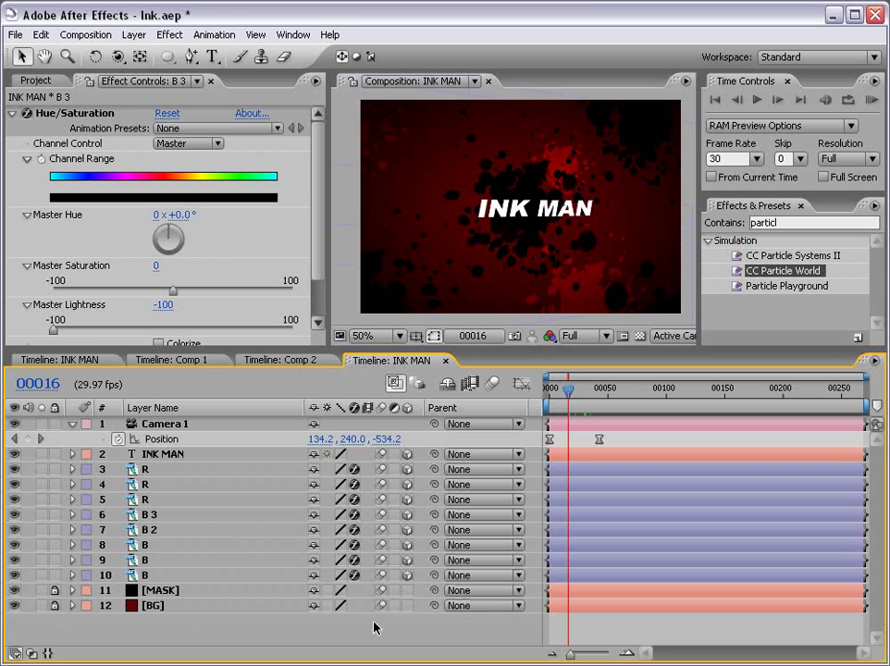
left_click_drag(448, 349, 447, 404)
left_click(493, 438)
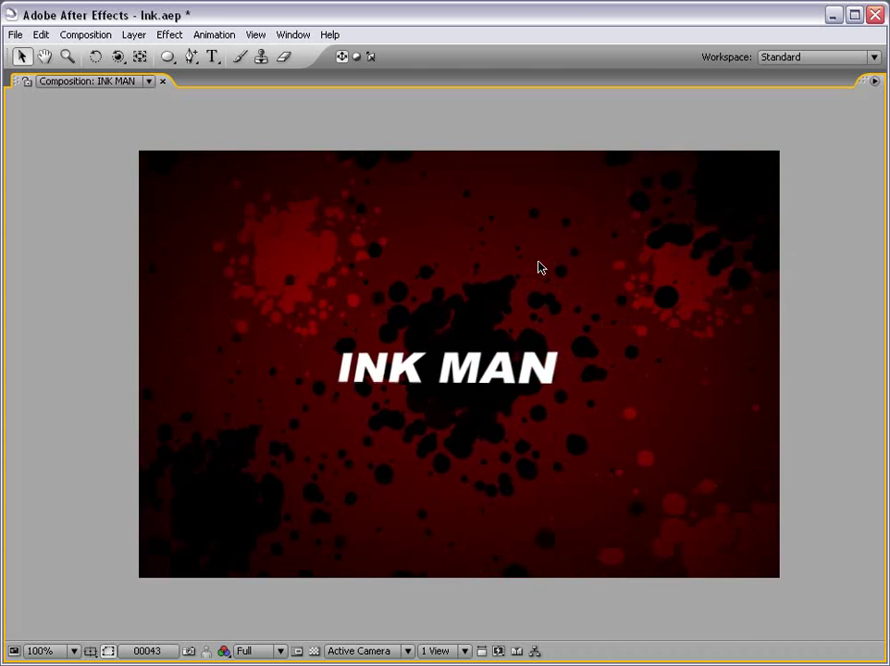
Preview the motion-blurred animation, inspect frame 19 at full-window size, and save the project.
key("space")
key("grave")
key("comma")
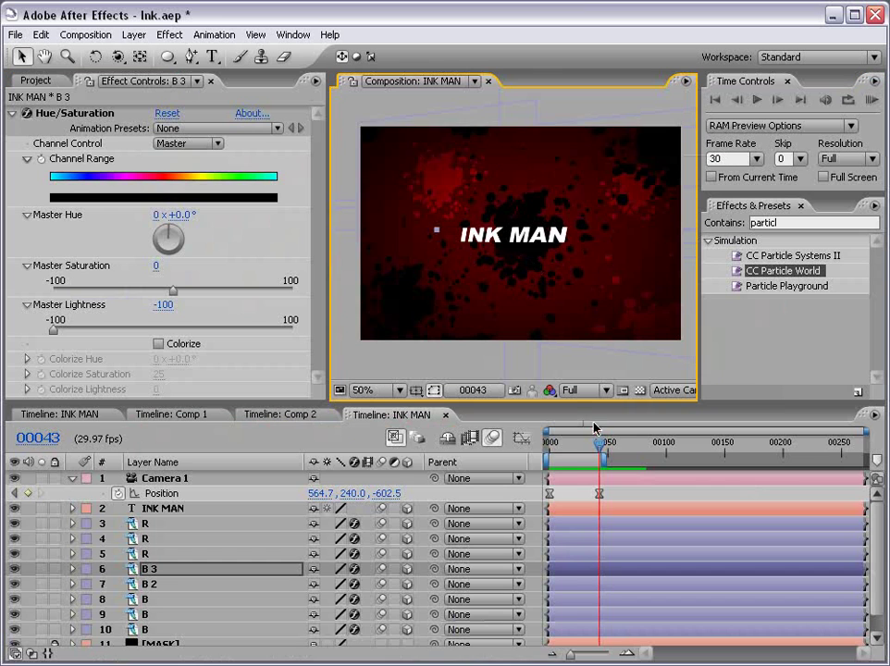
left_click_drag(602, 441, 573, 446)
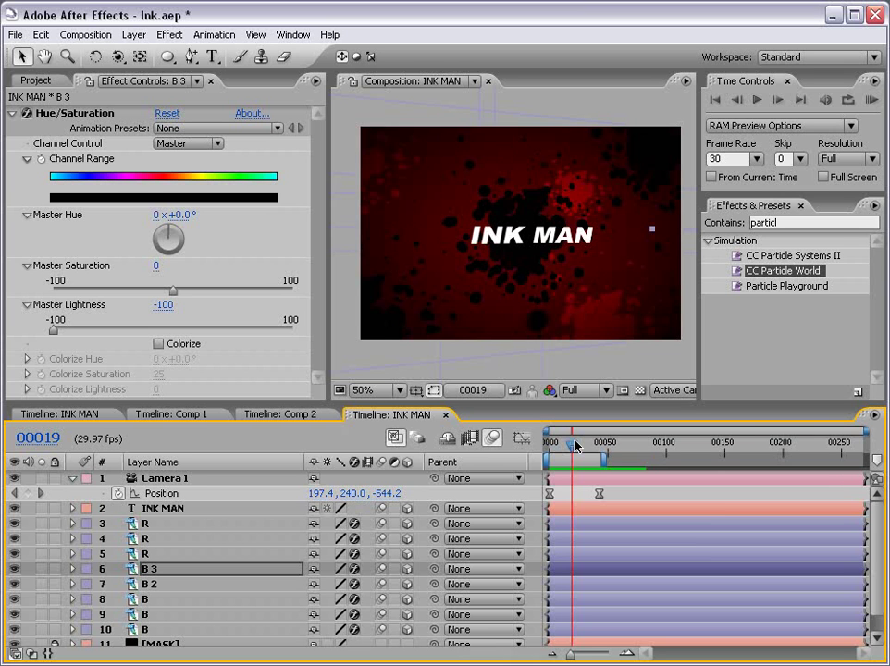
key("grave")
key("KP_0")
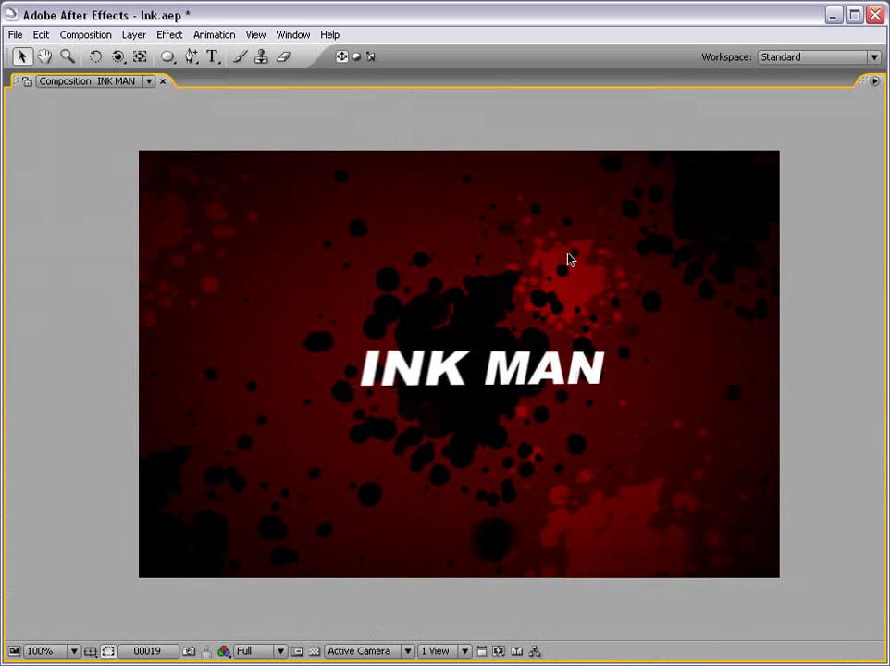
key("grave")
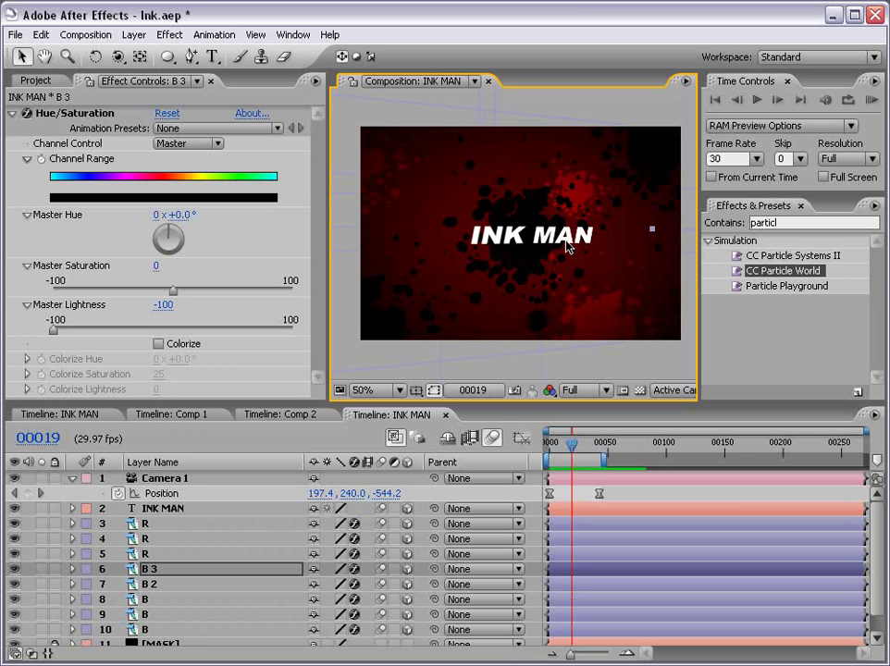
key("ctrl+s")
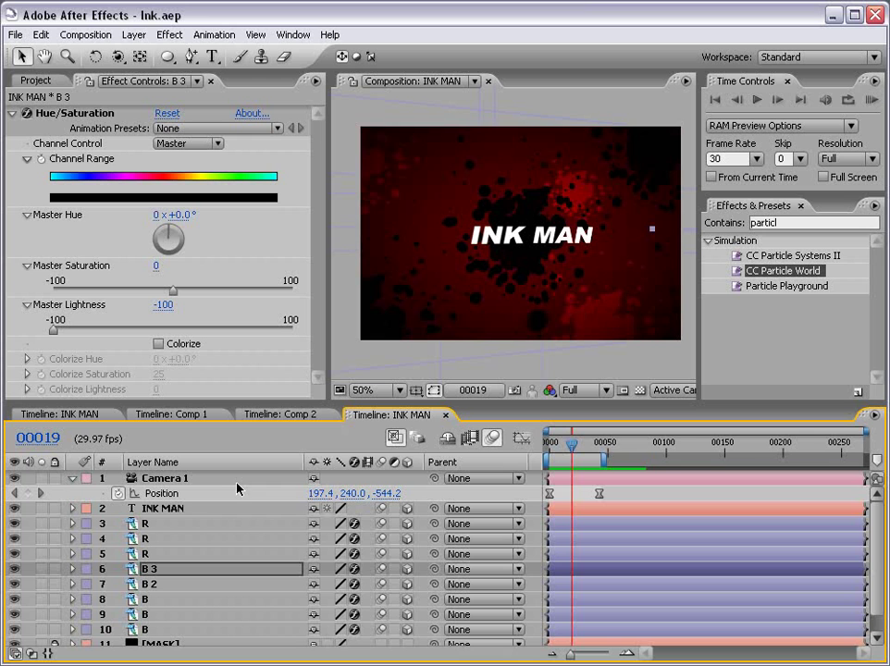
Play back the ink drop animation in Comp 1 and scrub through it to frame 9.
left_click(176, 415)
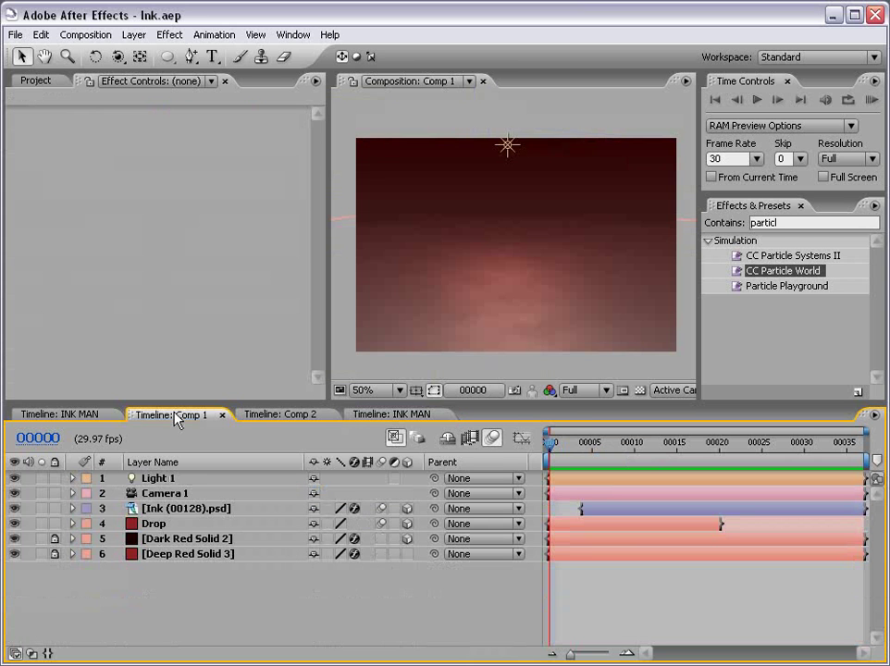
key("space")
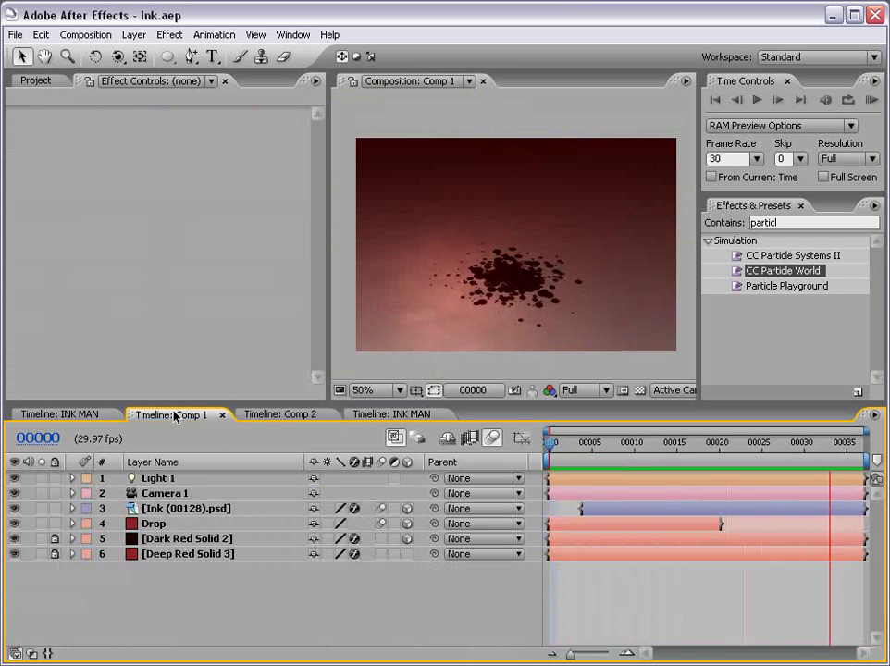
key("space")
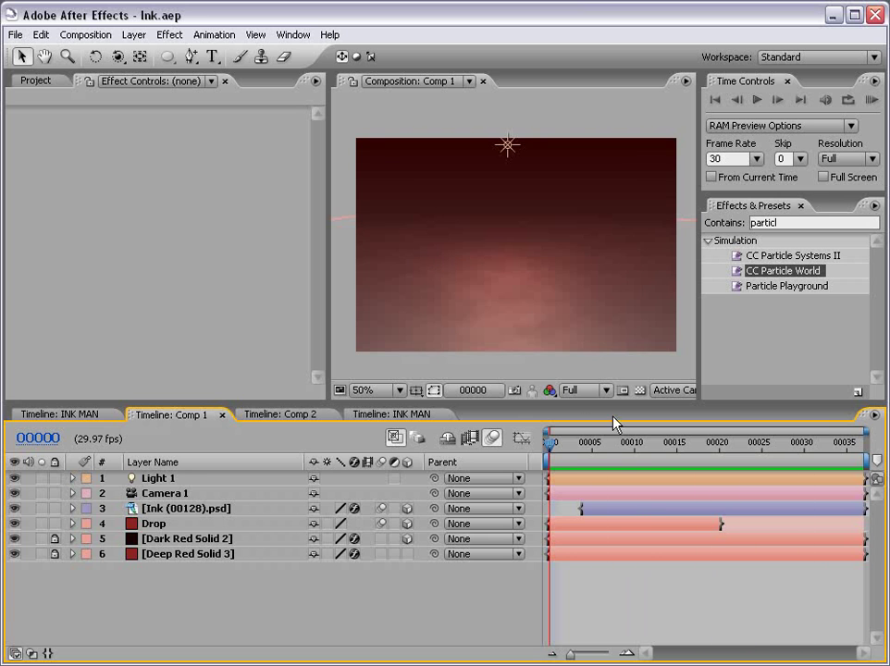
left_click(704, 444)
left_click_drag(704, 451, 630, 460)
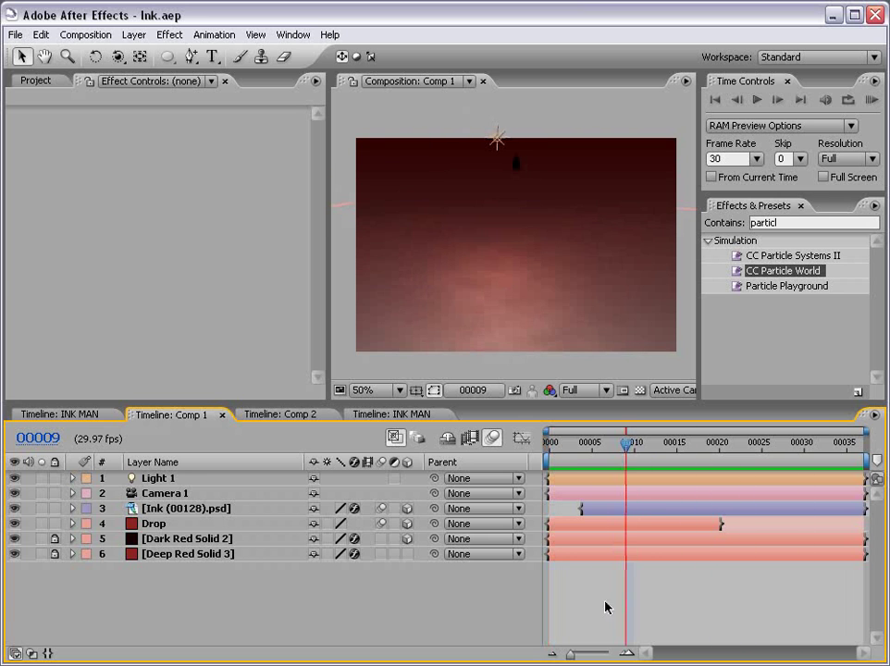
Create a new composition named Comp 3 with the NTSC DV preset, 720 × 480, 269 frames long.
left_click(85, 34)
left_click(91, 54)
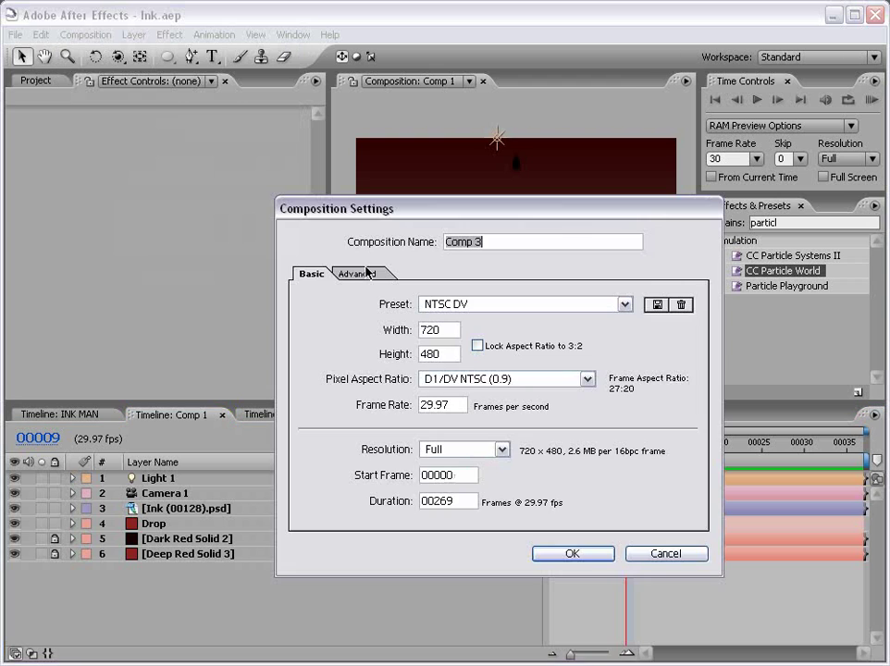
left_click(572, 554)
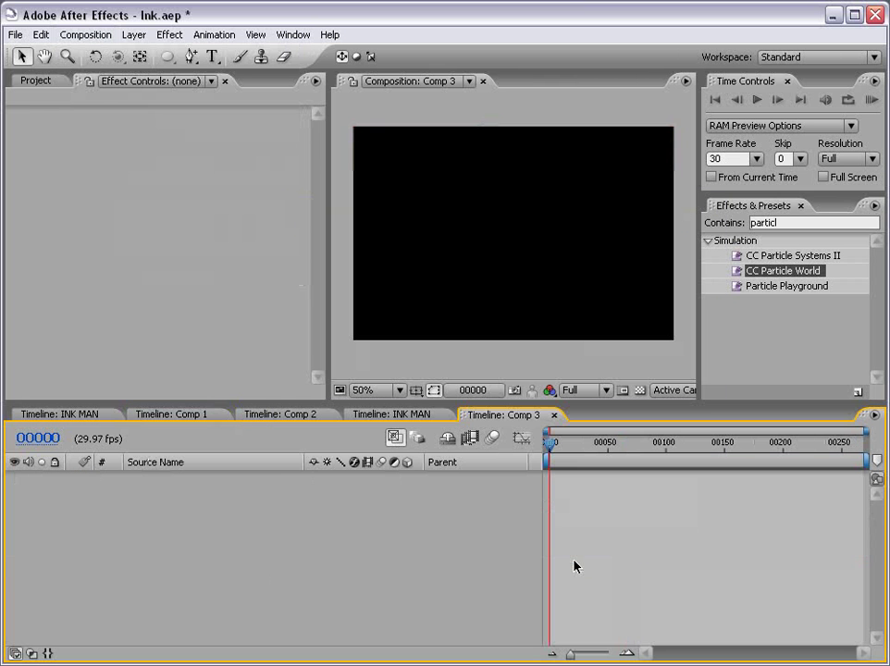
Add a comp-size gray solid named Gray Solid 1 to Comp 3.
left_click(135, 35)
mouse_move(142, 55)
left_click(388, 71)
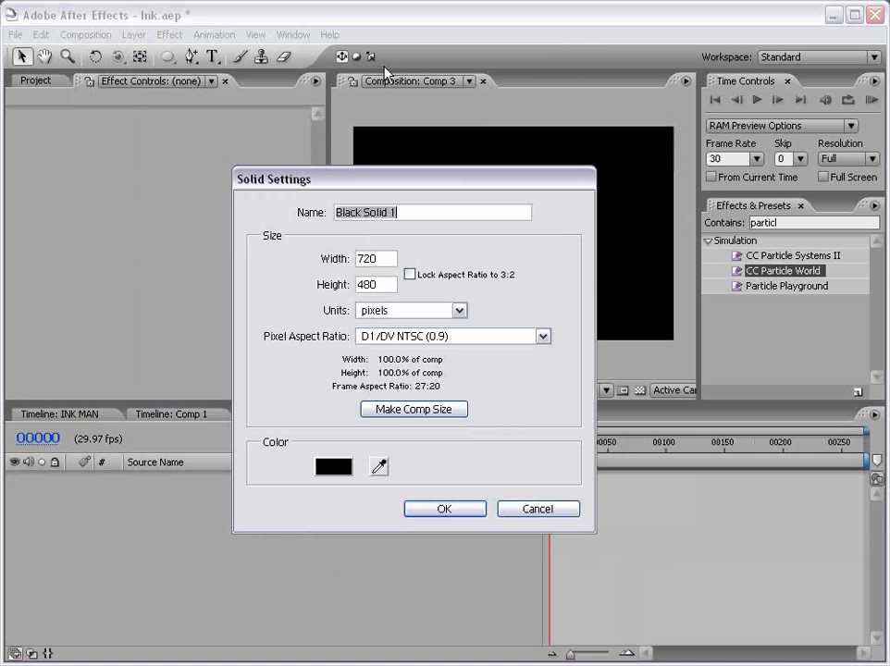
left_click(348, 463)
left_click_drag(328, 463, 236, 411)
left_click(647, 280)
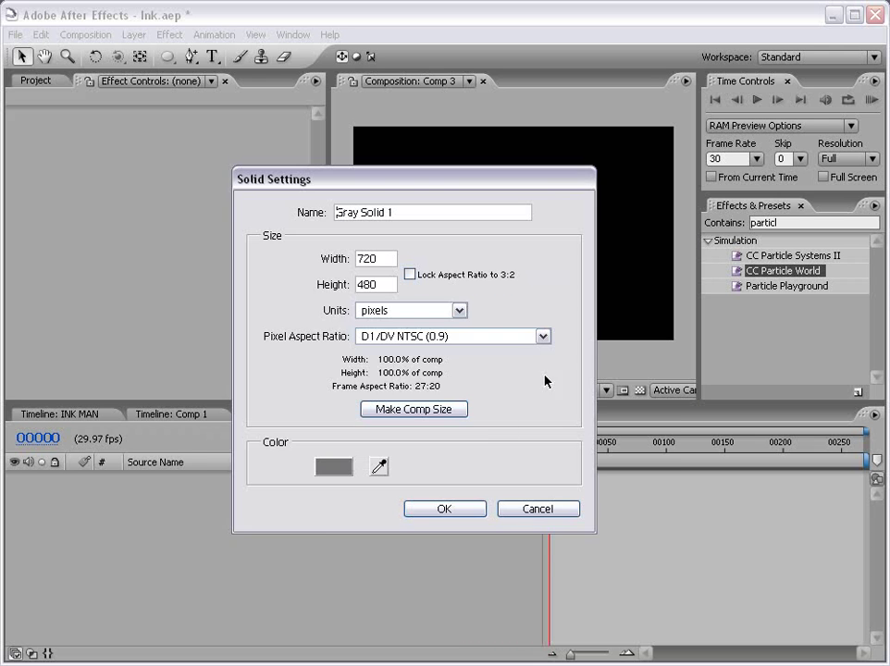
left_click(442, 507)
left_click(444, 509)
Add a comp-size black solid named Black Solid 1 above the gray solid.
left_click(133, 34)
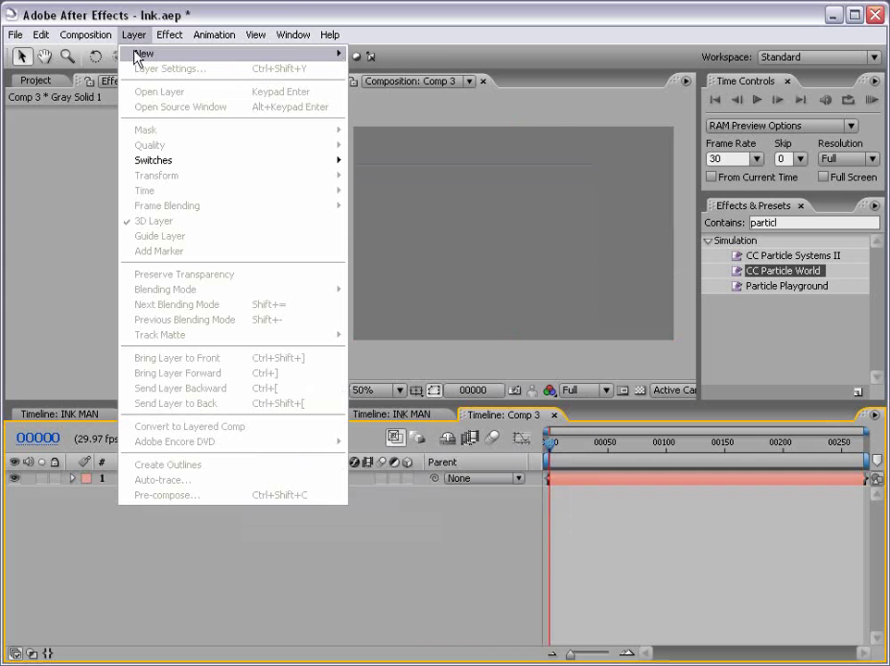
mouse_move(175, 54)
left_click(388, 71)
left_click(339, 480)
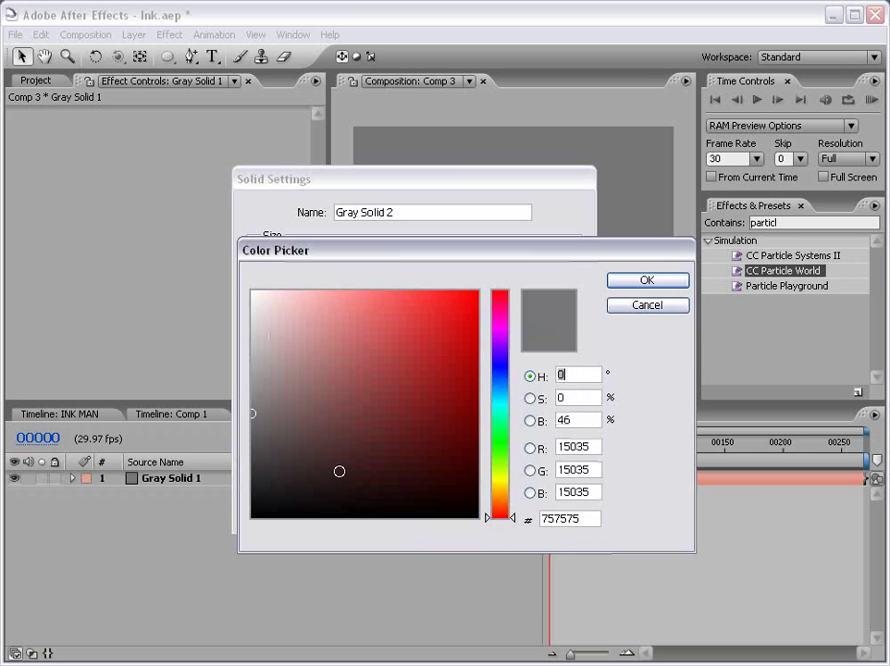
left_click_drag(339, 480, 556, 540)
left_click(638, 279)
left_click(445, 509)
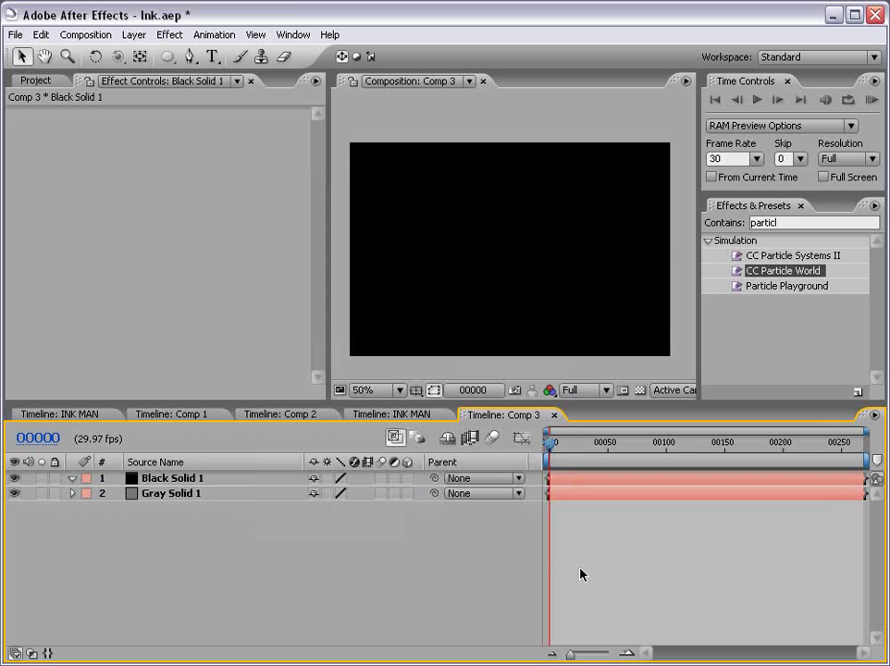
Draw a closed teardrop mask on Black Solid 1 with the Pen tool, just above the composition's centre.
left_click(566, 479)
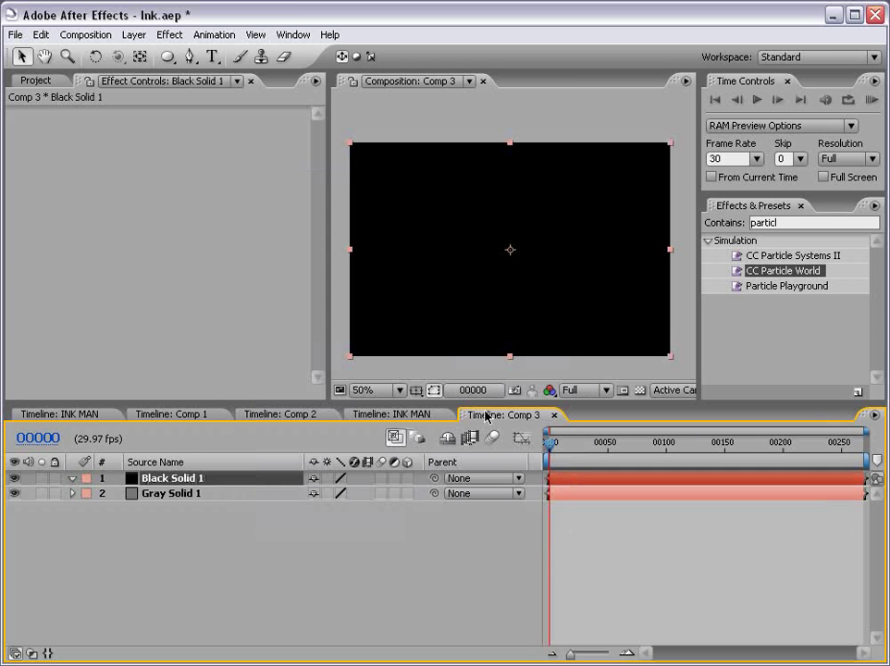
left_click(189, 56)
left_click(513, 198)
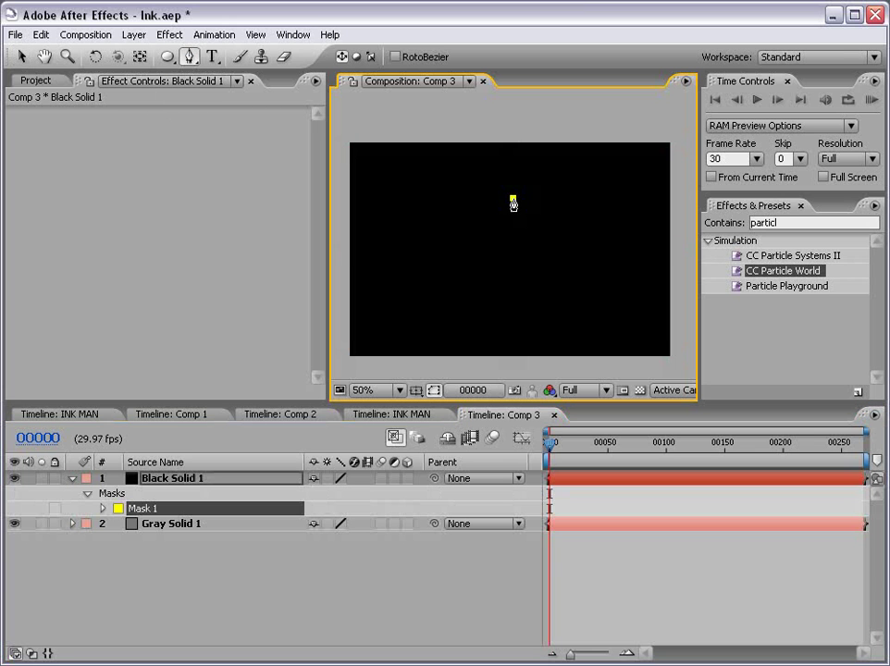
left_click_drag(498, 244, 535, 227)
left_click(513, 199)
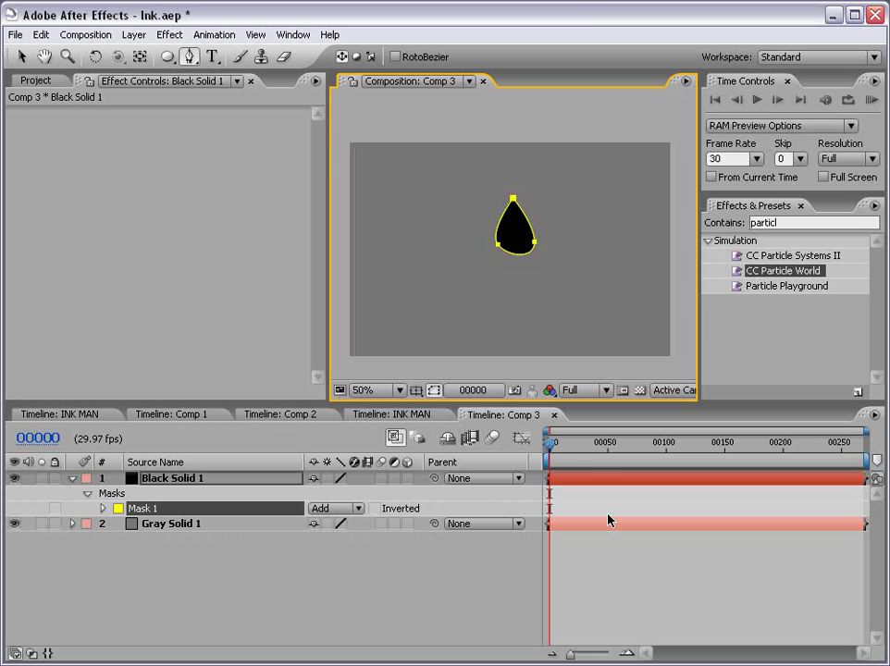
left_click(608, 565)
Scale the teardrop solid down to a small drop and make both solids 3D layers.
left_click(577, 479)
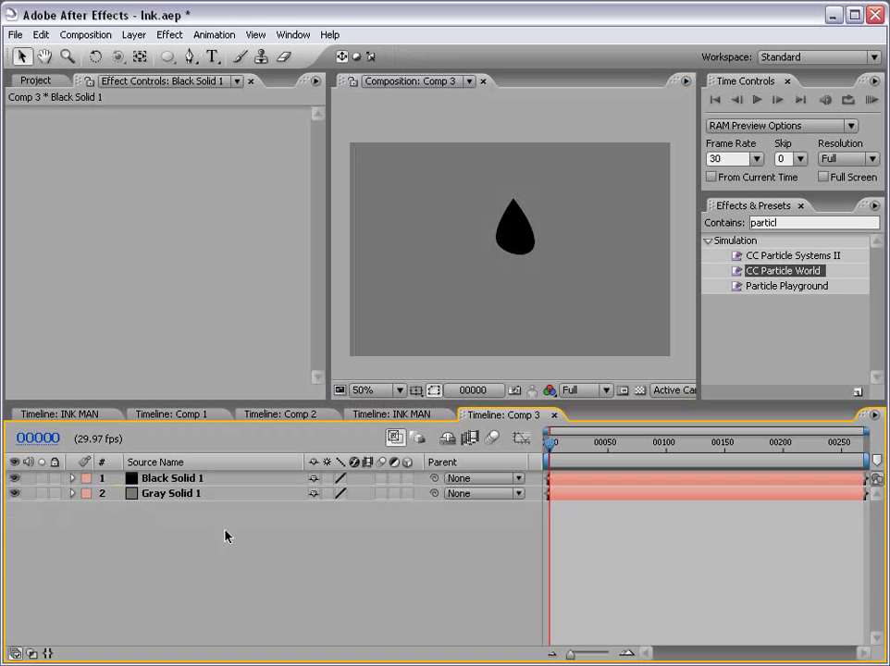
left_click(176, 478)
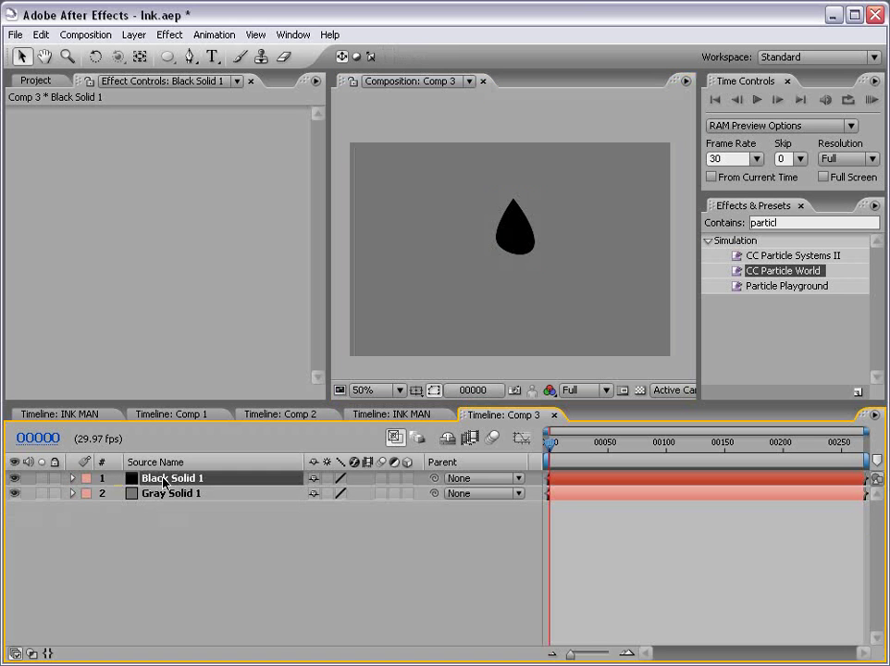
left_click_drag(534, 200, 518, 214)
left_click(414, 550)
left_click_drag(407, 478, 407, 494)
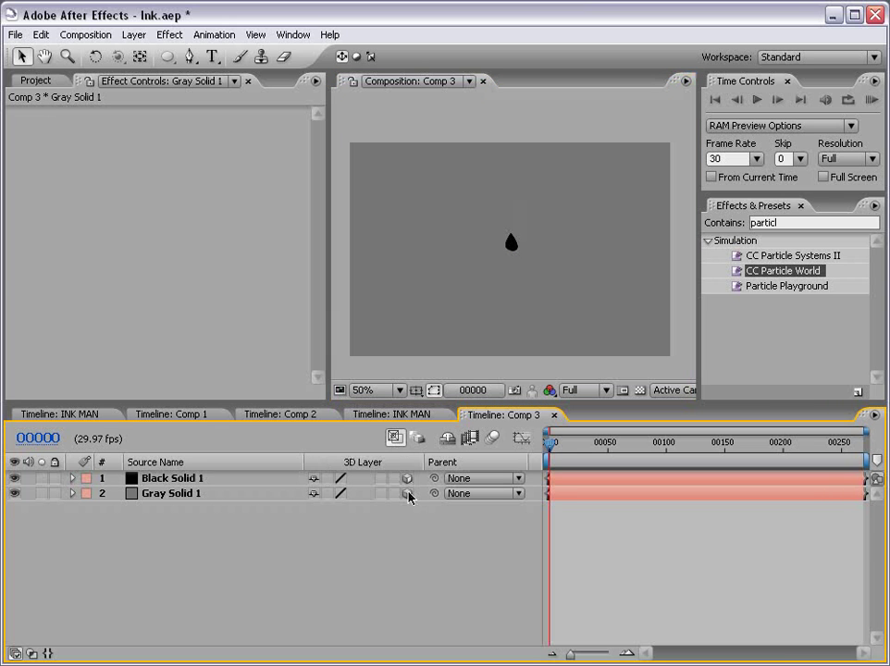
Rename the Gray Solid 1 layer to FLoor.
left_click(370, 273)
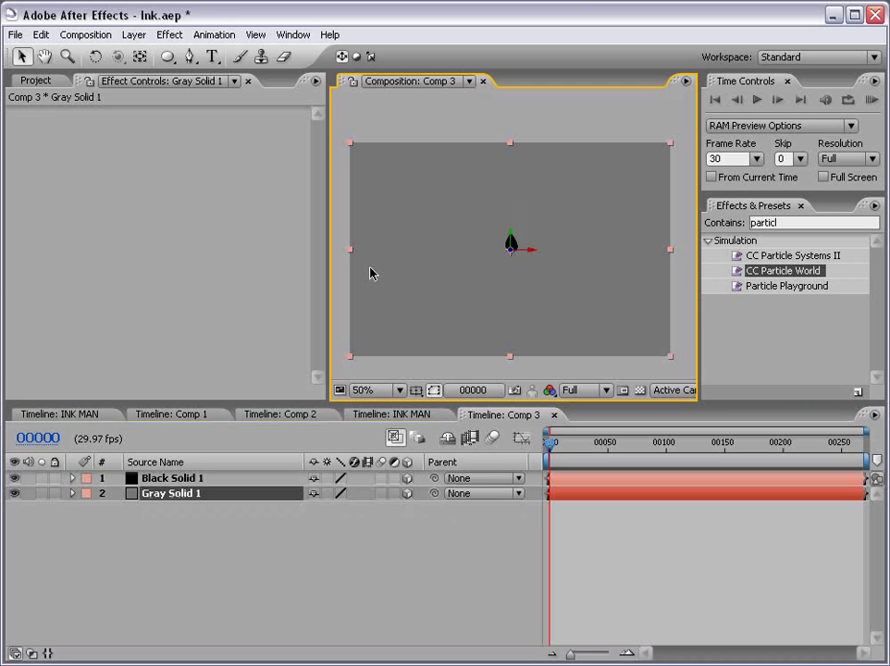
left_click(179, 495)
key("Return")
type("FLoor")
key("Return")
left_click(169, 513)
left_click(166, 497)
Rotate the FLoor layer about its X axis to lie flat and lower it to the bottom of the frame.
left_click(94, 57)
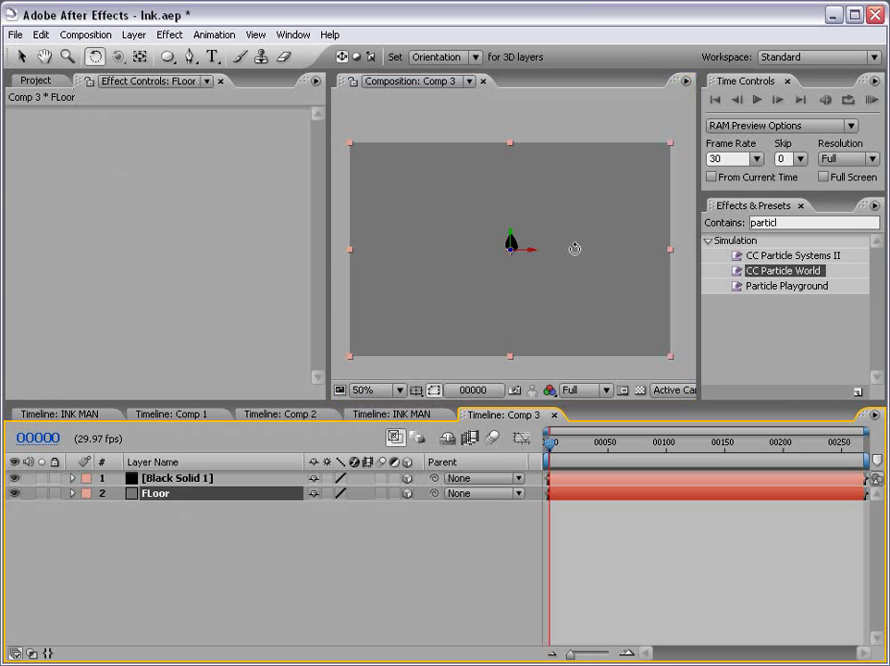
left_click_drag(526, 251, 527, 215)
left_click(21, 57)
left_click_drag(516, 243, 510, 326)
left_click(428, 511)
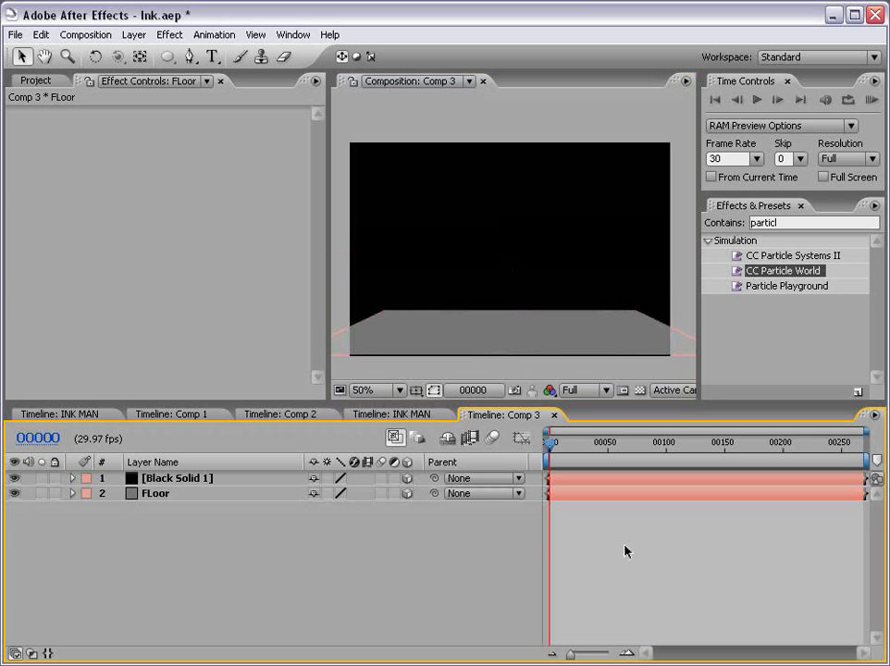
Show the transparency grid and rename the Black Solid 1 layer to DROP.
left_click(640, 391)
left_click(139, 551)
left_click(176, 479)
key("Return")
type("DROP")
key("Return")
left_click(189, 533)
left_click(152, 480)
Animate DROP's Position from above the frame at frame 0 down to the floor at about frame 24.
key("p")
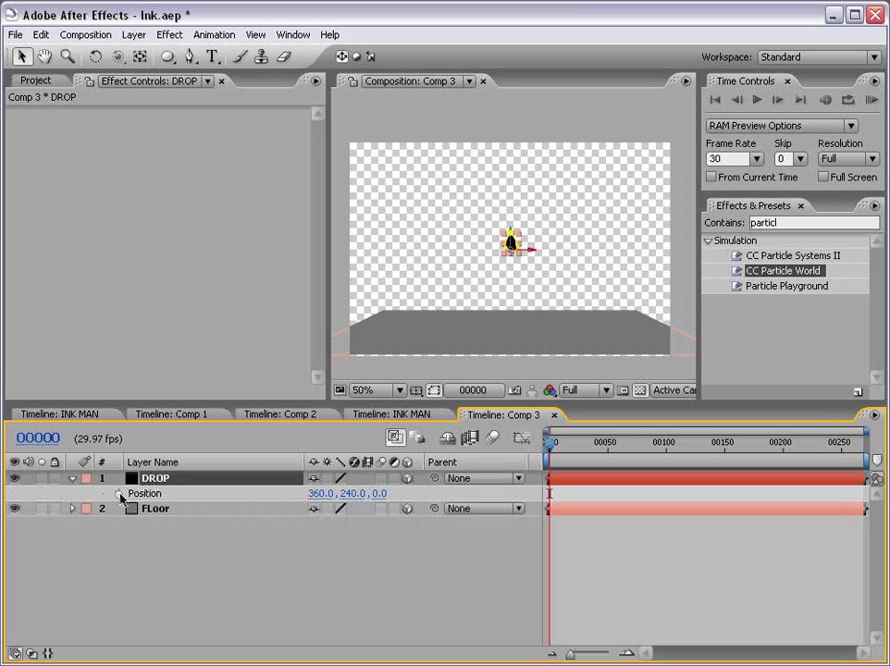
left_click(119, 495)
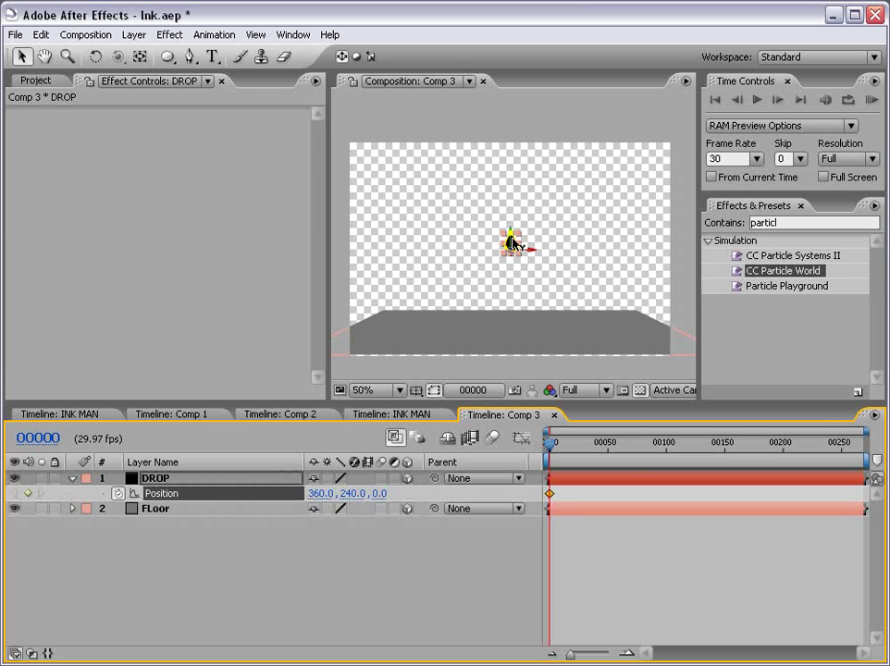
left_click_drag(510, 242, 498, 129)
left_click_drag(555, 451, 578, 447)
left_click_drag(510, 127, 478, 338)
left_click(652, 578)
Turn on motion blur for the DROP layer and the composition, and preview the falling drop.
left_click_drag(584, 472, 557, 461)
left_click(382, 478)
left_click(491, 438)
key("KP_0")
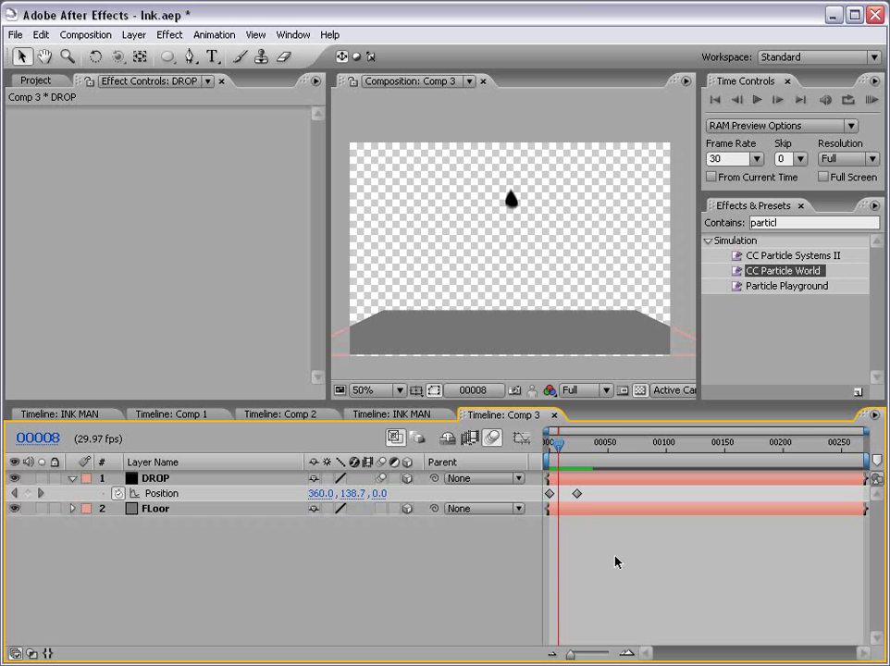
Add Ink (00128).psd from the project's ink folder to Comp 3 as a layer above DROP.
left_click(35, 81)
left_click(98, 327)
mouse_move(86, 337)
left_mouse_down()
mouse_move(70, 255)
mouse_move(413, 284)
mouse_move(513, 253)
mouse_move(517, 282)
left_mouse_up()
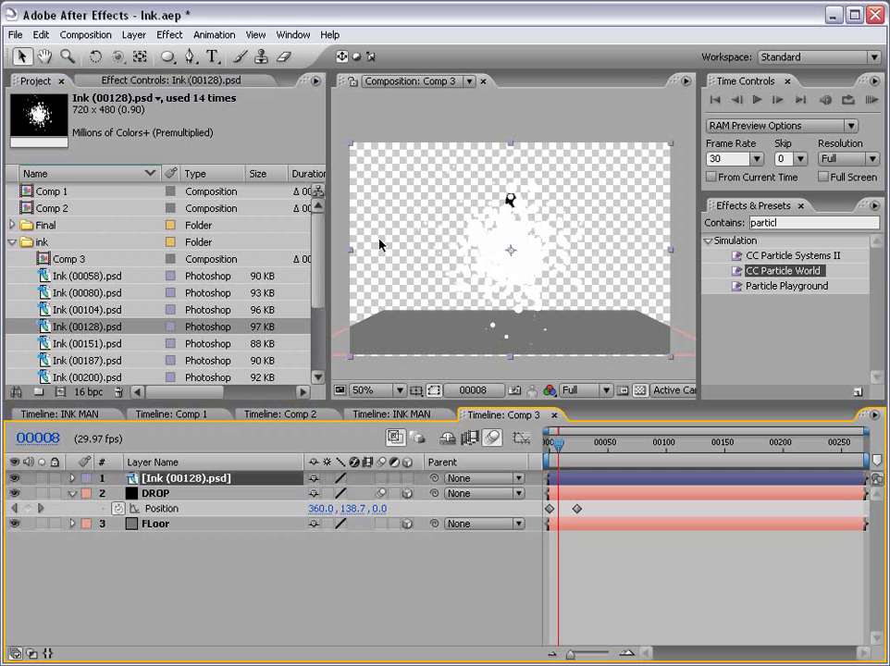
Apply Hue/Saturation to the Ink (00128).psd layer, enable Colorize and set Colorize Lightness to -100.
left_click(166, 36)
mouse_move(199, 183)
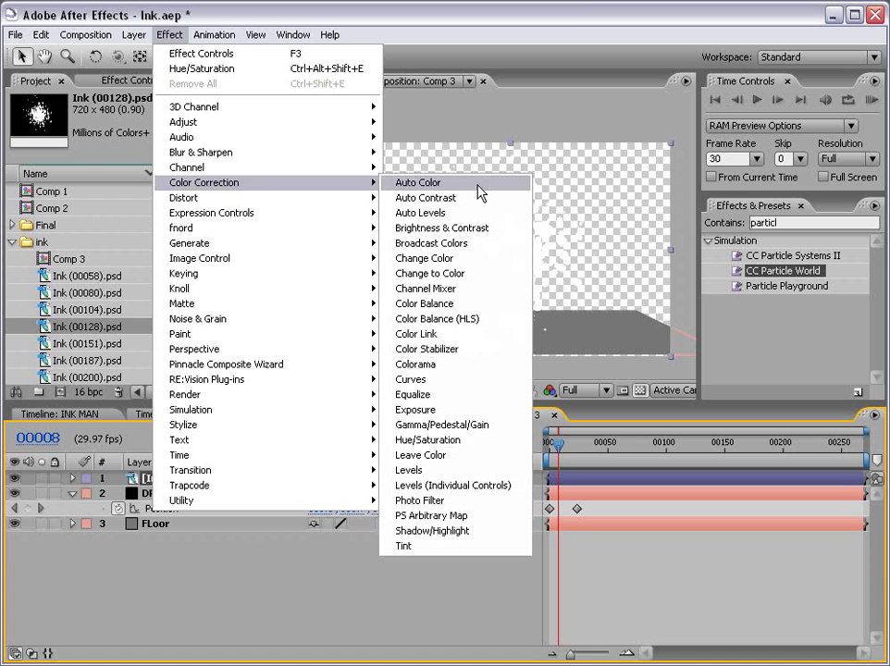
left_click(450, 441)
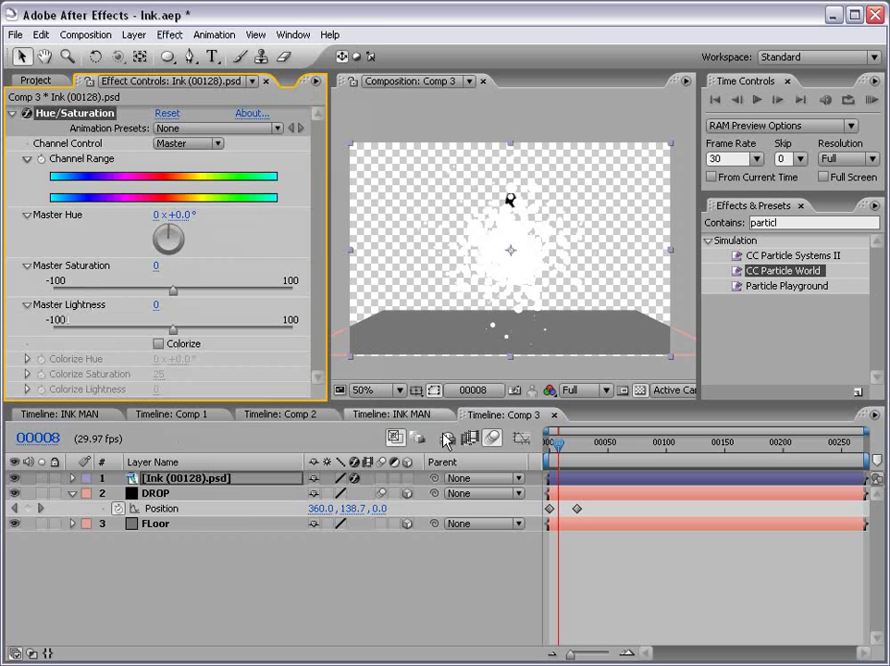
left_click(158, 345)
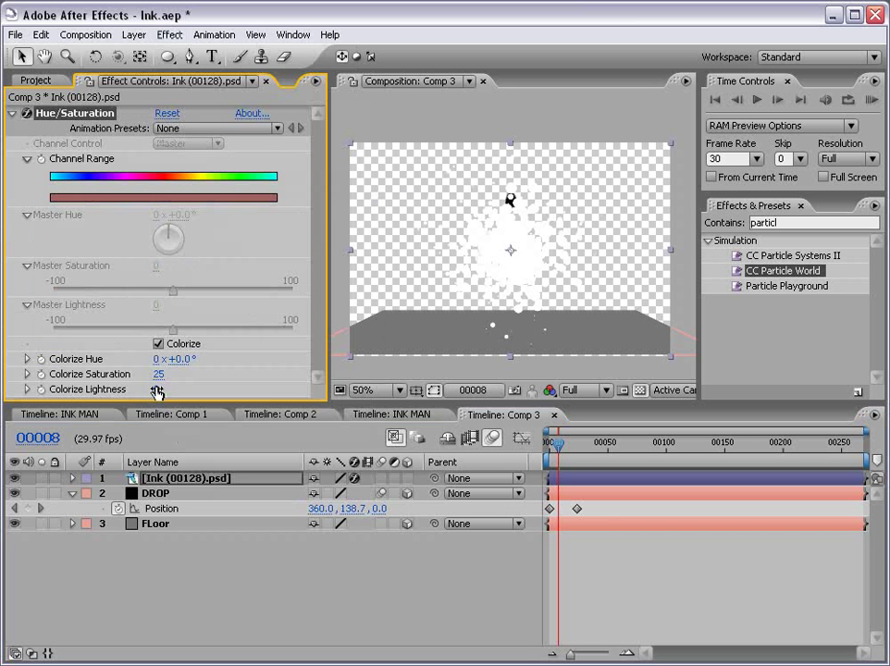
left_click_drag(157, 388, 84, 389)
left_click(593, 589)
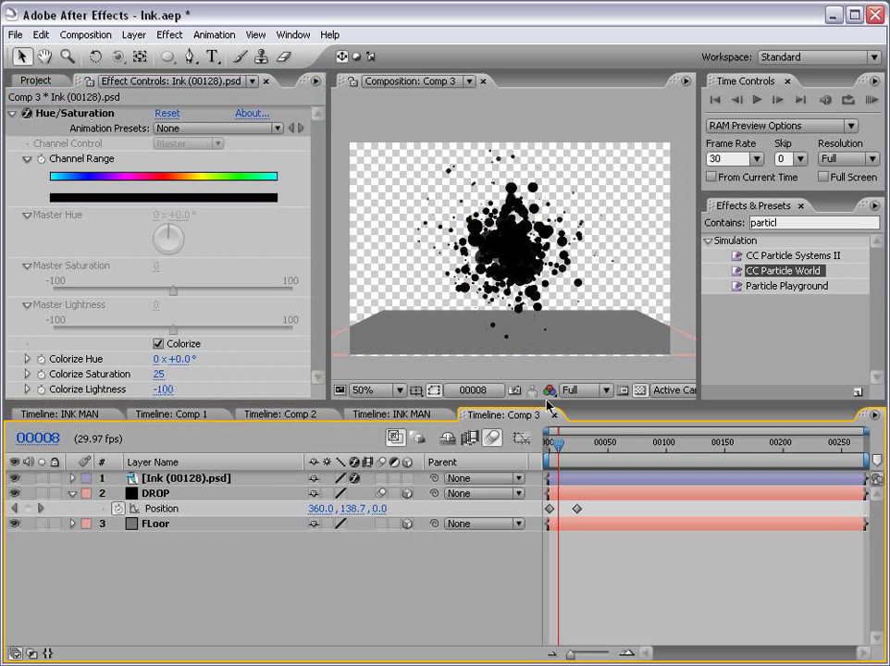
Make the Ink (00128).psd layer 3D, rotate it flat about its X axis and lower it onto the floor.
left_click(582, 479)
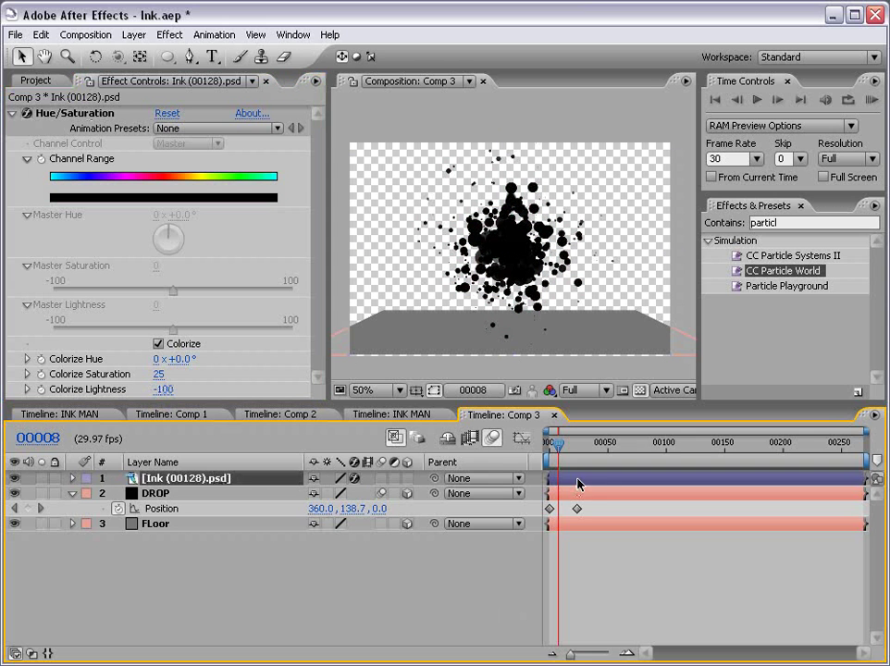
left_click(407, 479)
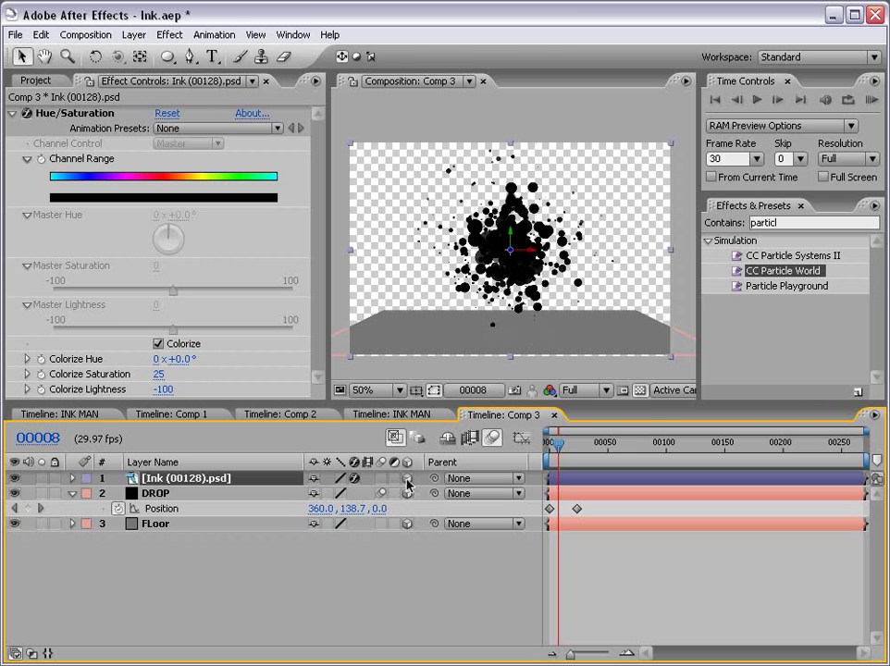
left_click(95, 56)
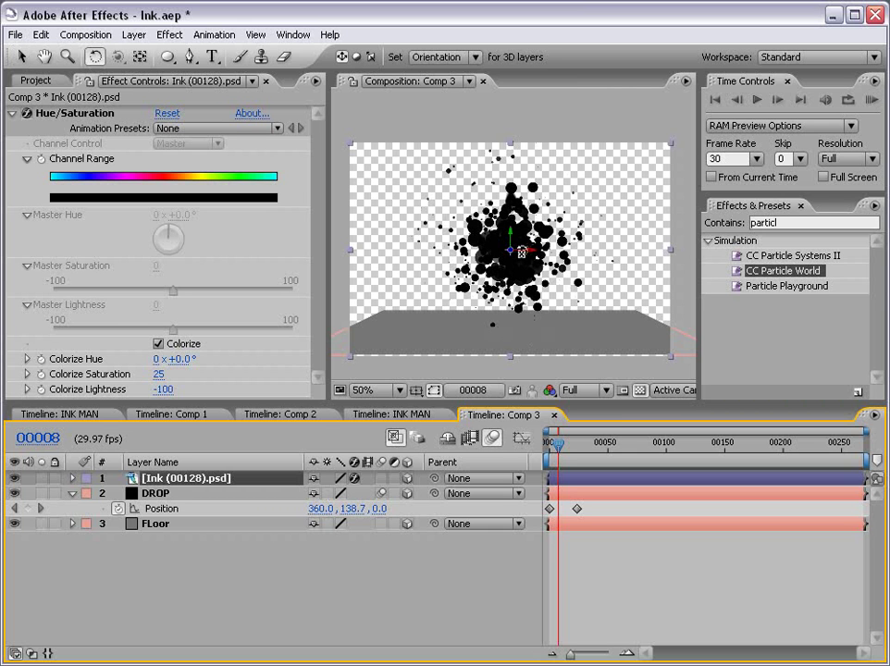
left_click_drag(523, 251, 522, 216)
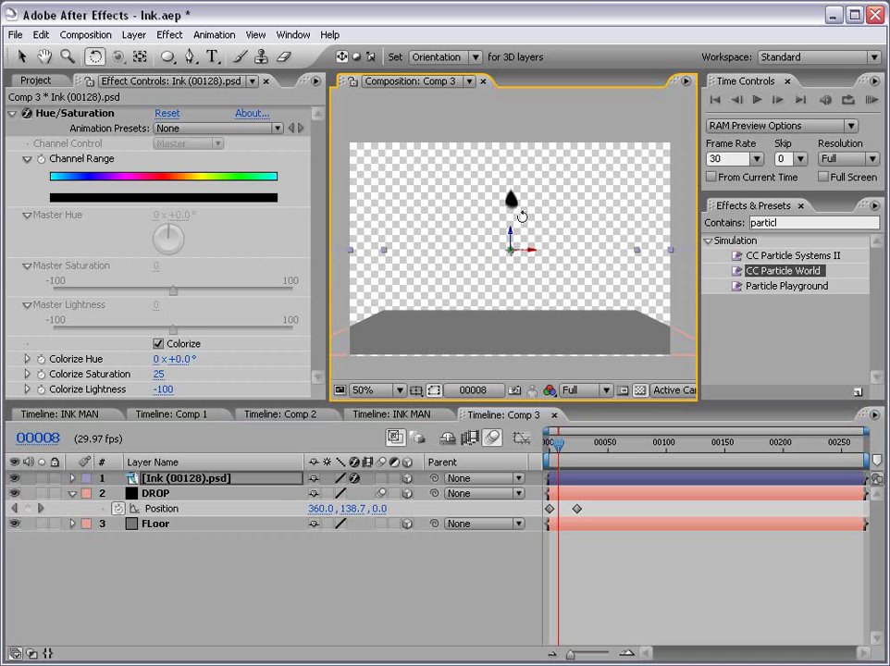
key("v")
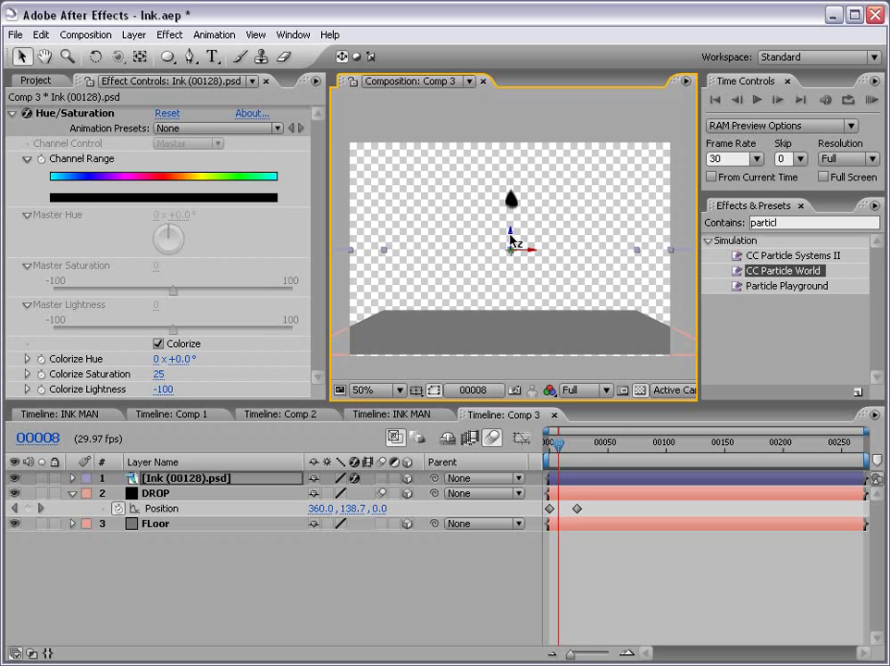
left_click_drag(509, 238, 501, 319)
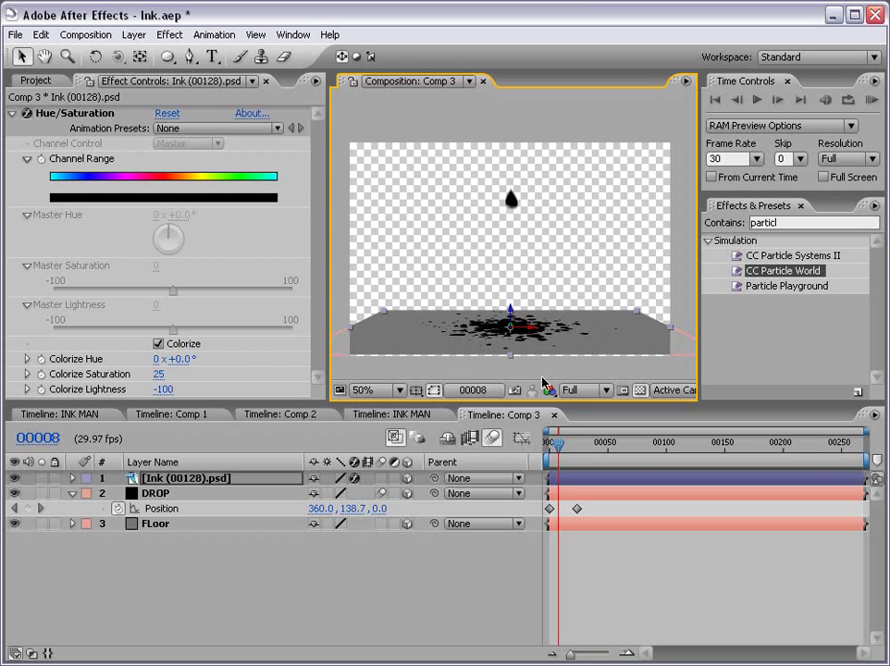
Shift the Ink (00128).psd layer in time so it starts at about frame 21, just before the drop lands.
mouse_move(568, 446)
left_mouse_down()
mouse_move(562, 455)
mouse_move(577, 454)
left_mouse_up()
scroll(517, 334, "up", 1)
key("h")
left_click_drag(517, 334, 516, 194)
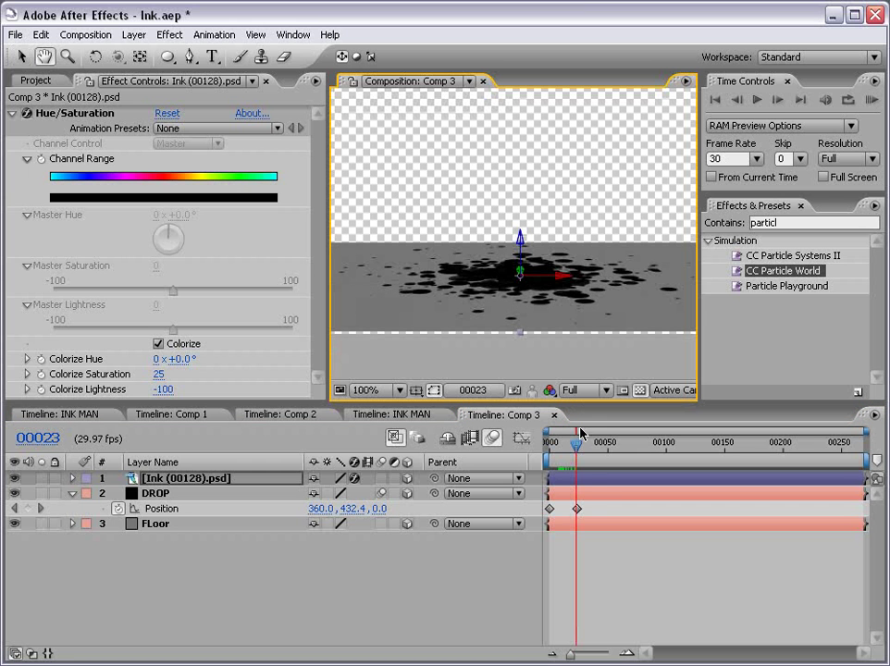
left_click_drag(564, 483, 593, 485)
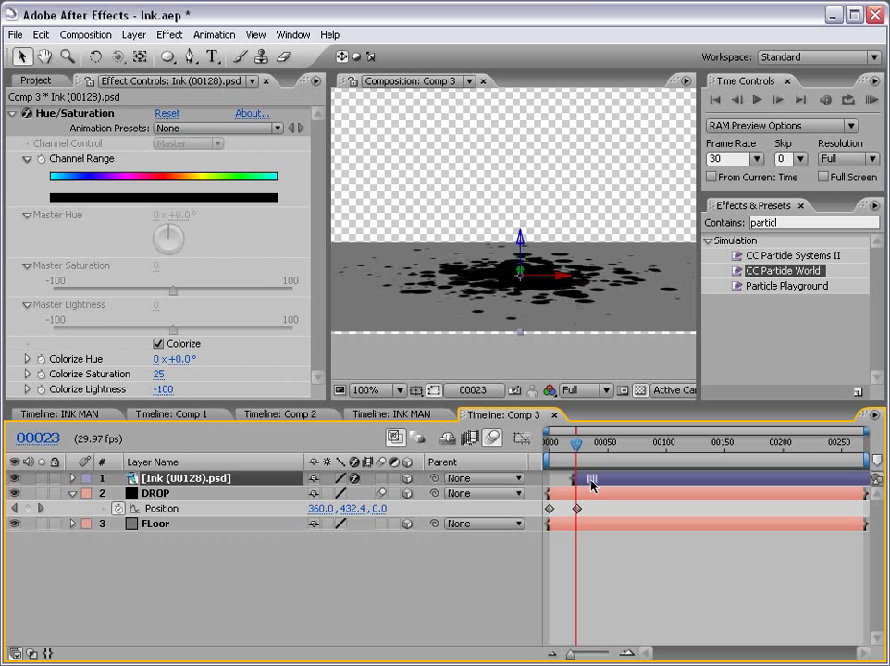
Scale the Ink (00128).psd layer down to 55%.
key("s")
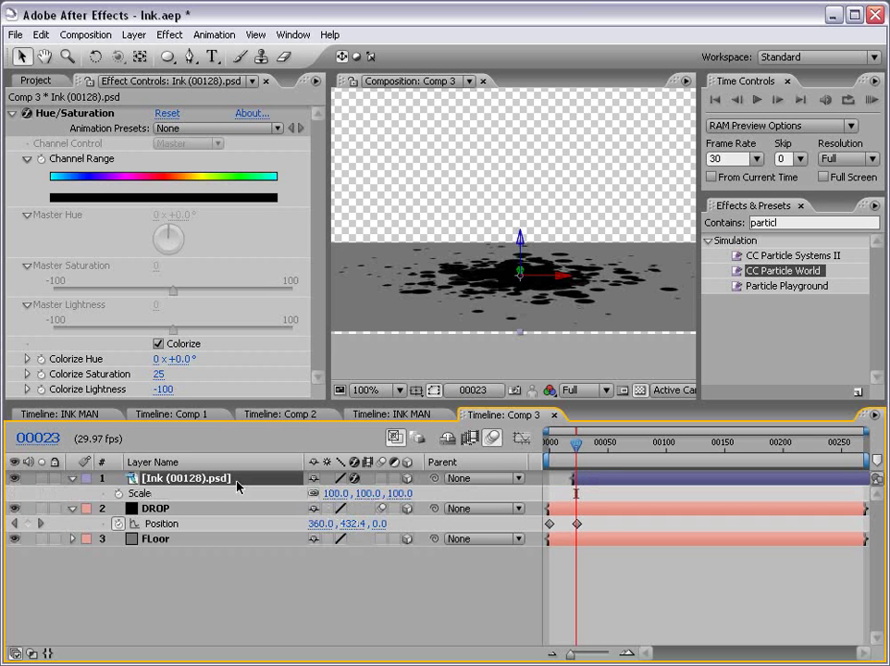
left_click_drag(336, 494, 297, 493)
left_click(587, 574)
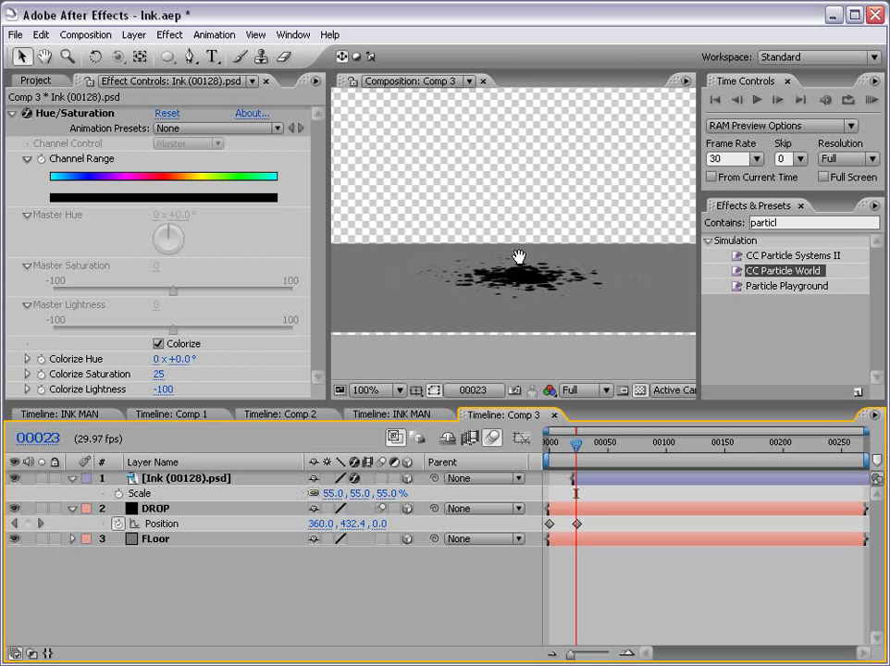
Switch the Ink (00128).psd layer back to 2D and draw an elliptical mask around the centre of the splatter.
left_click_drag(519, 256, 523, 264)
left_click(591, 480)
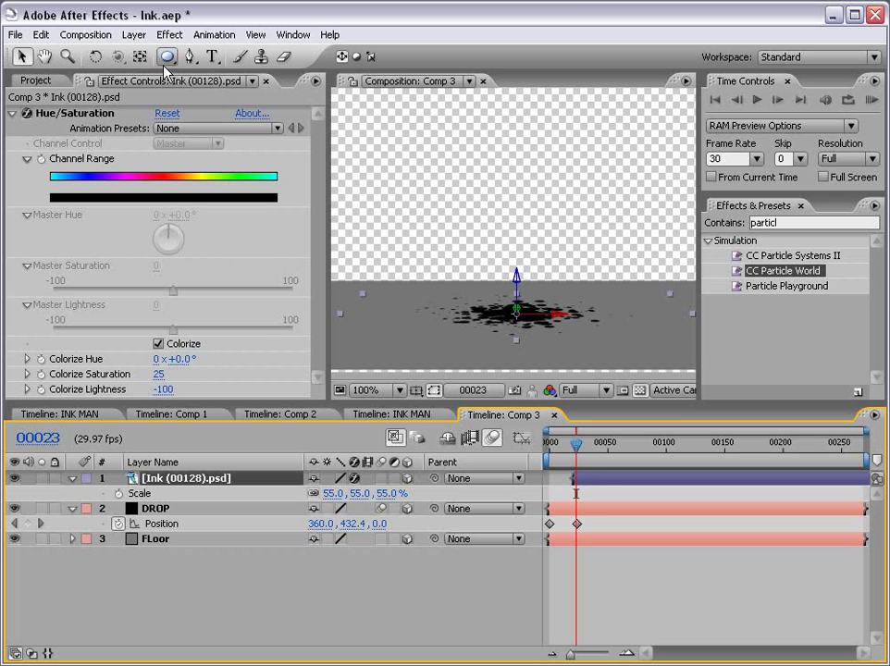
left_click_drag(169, 56, 214, 70)
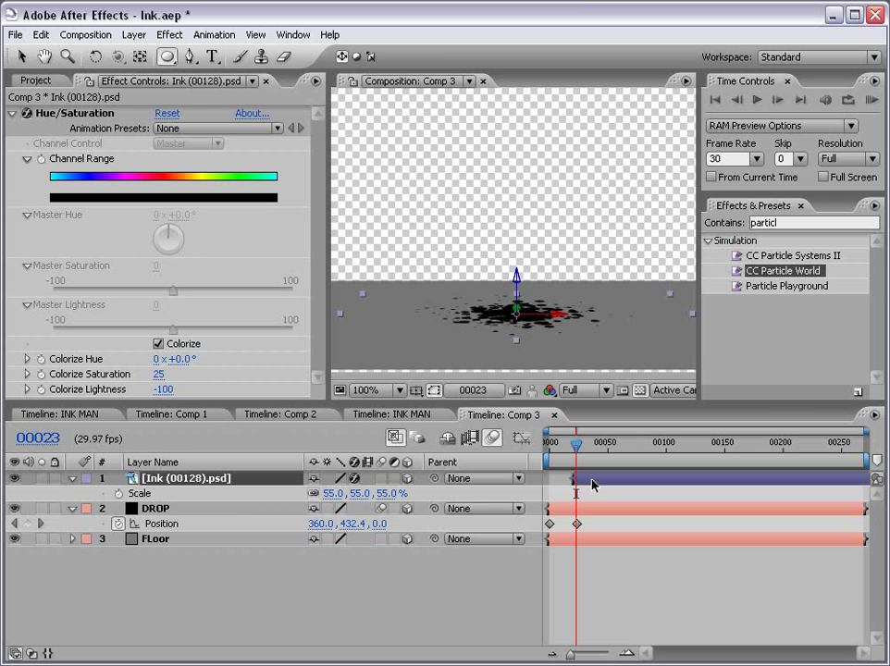
left_click(407, 480)
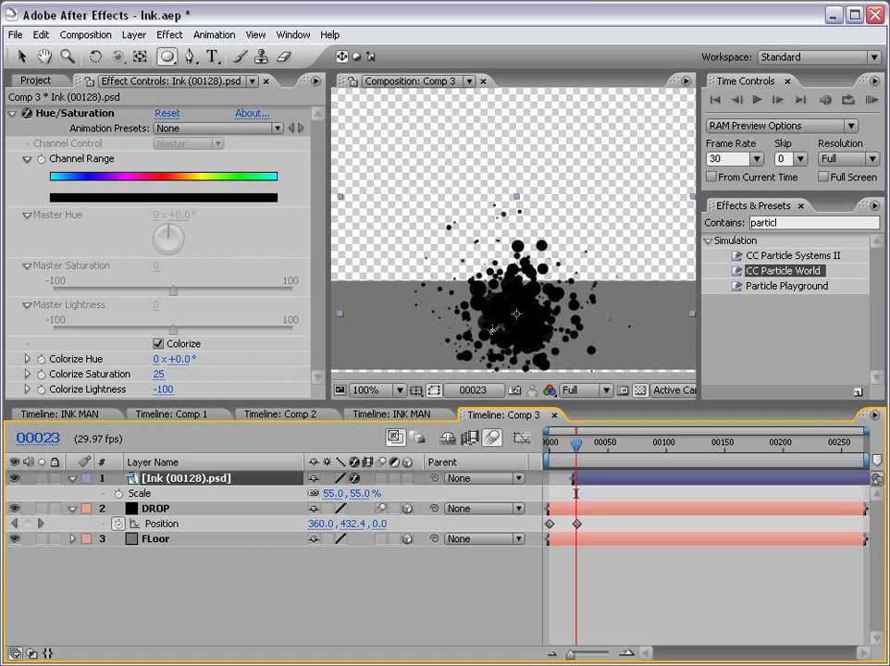
scroll(527, 200, "up", 1)
mouse_move(532, 302)
left_mouse_down()
mouse_move(521, 193)
mouse_move(608, 303)
mouse_move(580, 281)
left_mouse_up()
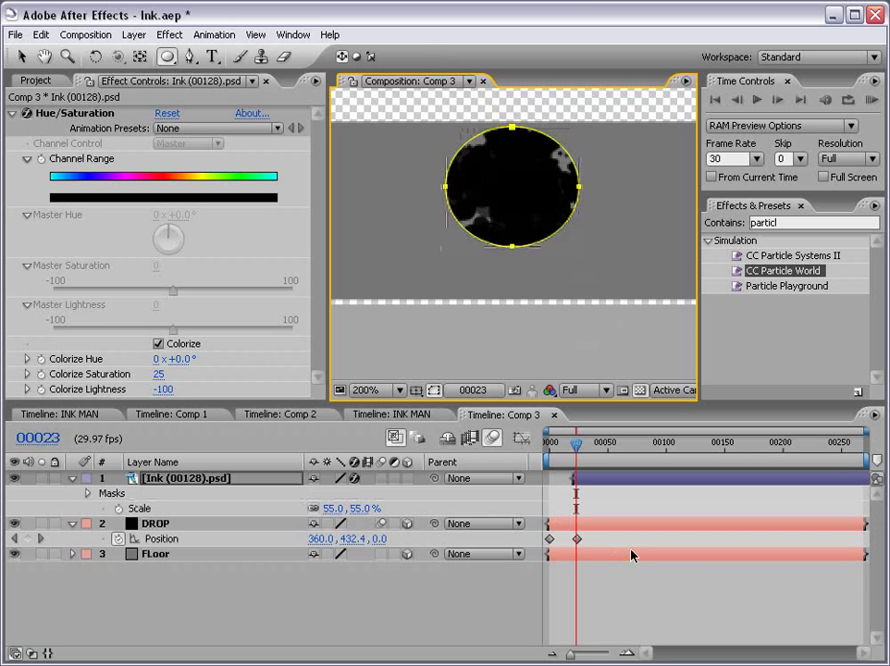
Reshape the elliptical mask into an irregular star-like blob by adding points with the Pen tool and pulling them around.
left_click_drag(190, 57, 308, 107)
left_click(546, 238)
left_click(547, 239)
left_click_drag(547, 246, 526, 222)
left_click_drag(463, 226, 489, 202)
left_click_drag(469, 142, 487, 182)
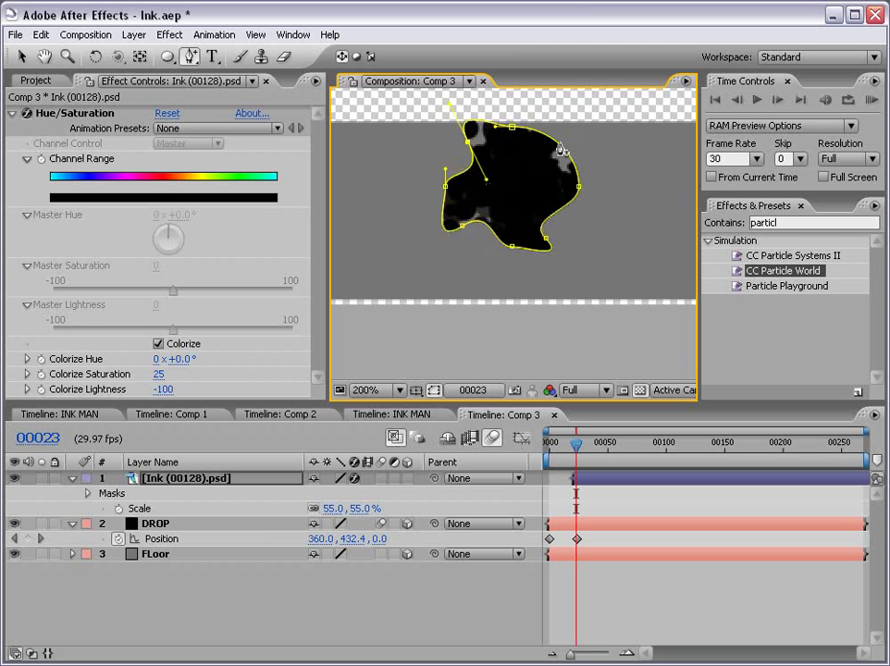
left_click_drag(557, 142, 519, 173)
left_click(645, 605)
Set the ink layer's Mask Expansion to -43 pixels and keyframe it at frame 23.
scroll(558, 292, "down", 1)
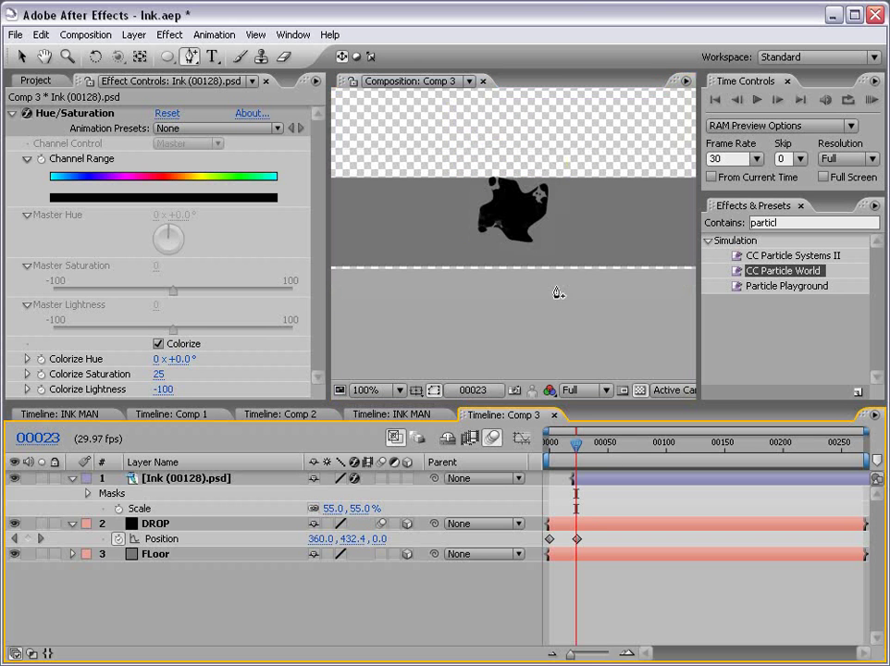
key("h")
left_click_drag(557, 247, 537, 234)
left_click_drag(475, 174, 479, 256)
scroll(529, 302, "up", 1)
left_click_drag(514, 297, 510, 214)
scroll(500, 234, "down", 1)
left_click(602, 481)
key("g")
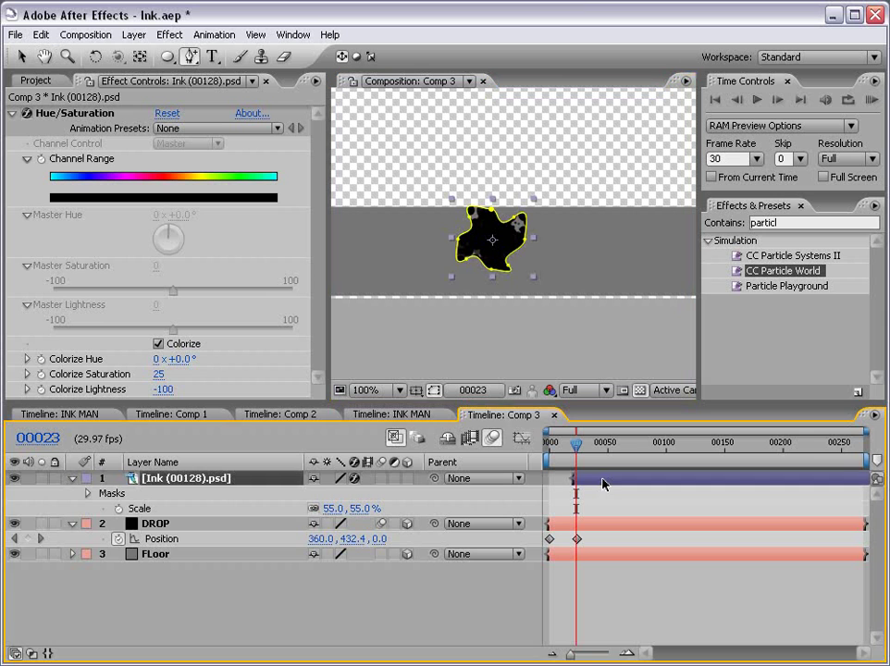
key("m")
key("m")
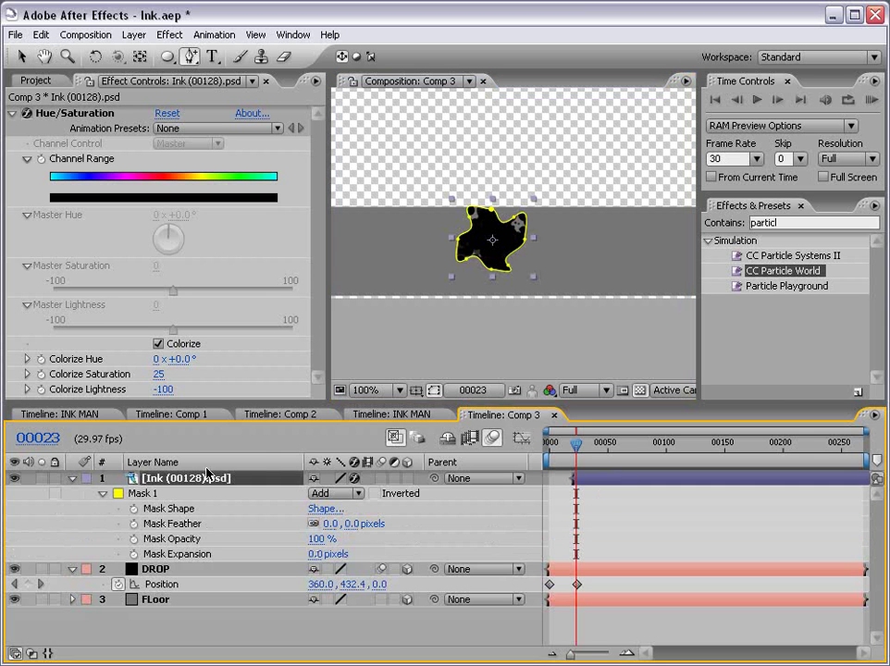
left_click(295, 553)
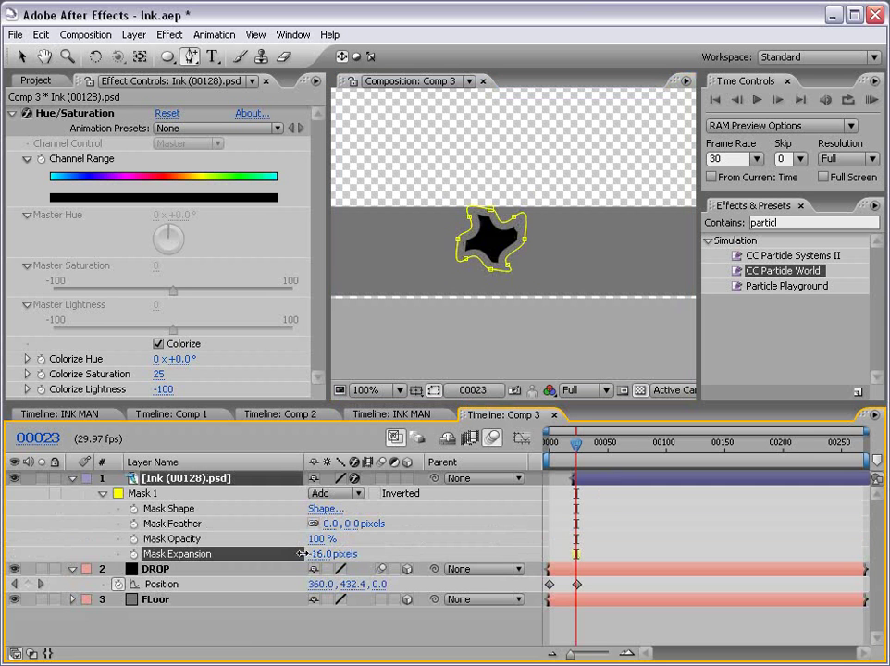
left_click_drag(299, 553, 281, 554)
left_click(134, 555)
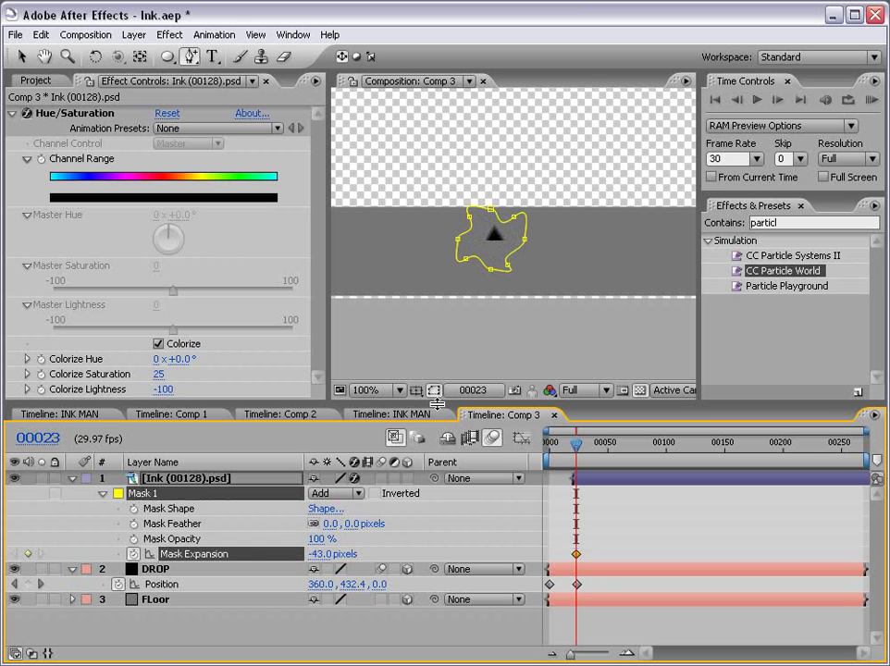
Set Mask Expansion to 175 pixels at frame 30 and scrub through the growing splatter.
key("Page_Down")
key("Page_Down")
key("Page_Down")
key("Page_Down")
key("Page_Down")
key("Page_Down")
key("Page_Down")
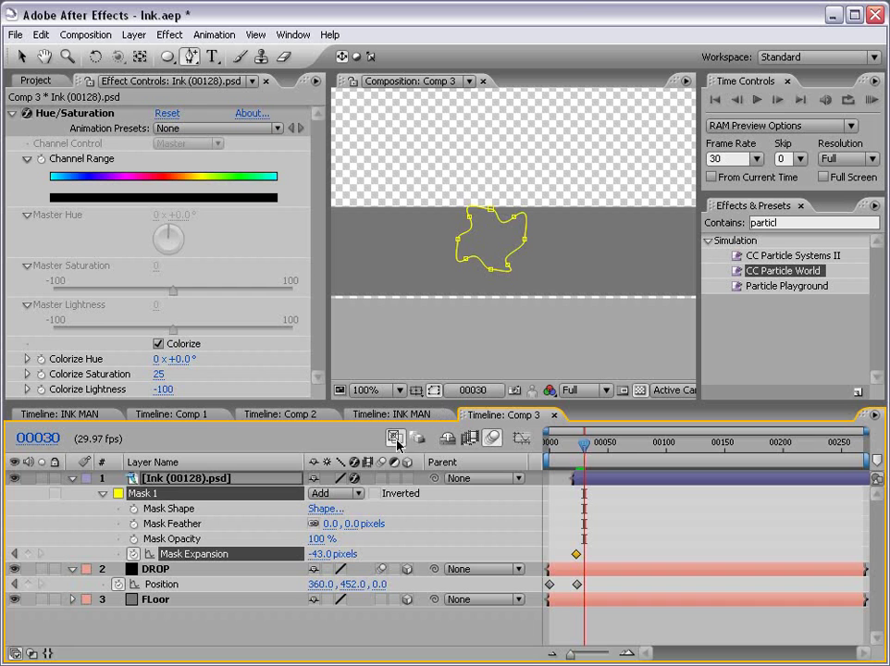
mouse_move(324, 554)
left_mouse_down()
mouse_move(463, 549)
mouse_move(489, 533)
left_mouse_up()
left_click(613, 498)
key("v")
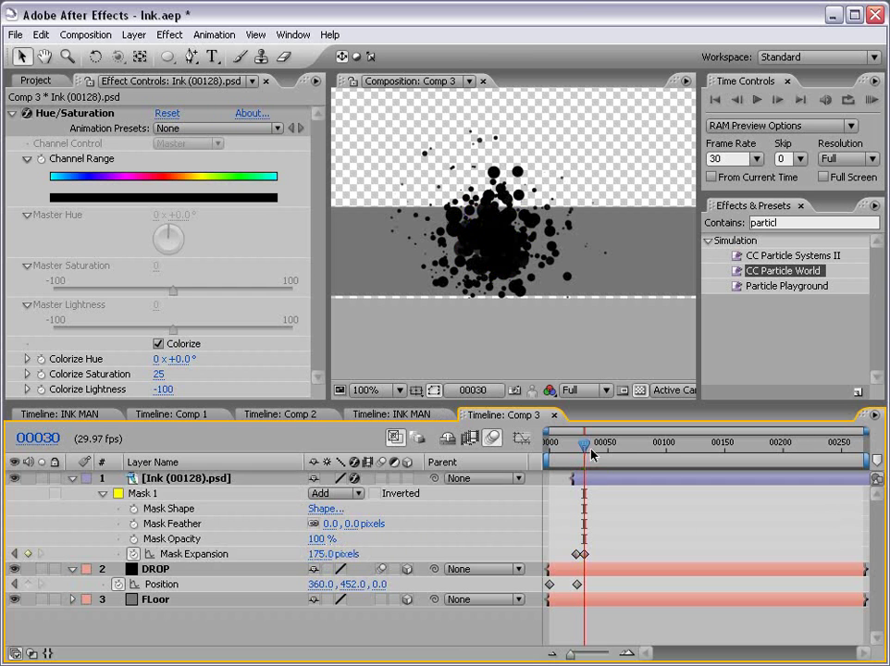
mouse_move(584, 443)
left_mouse_down()
mouse_move(571, 444)
mouse_move(581, 448)
left_mouse_up()
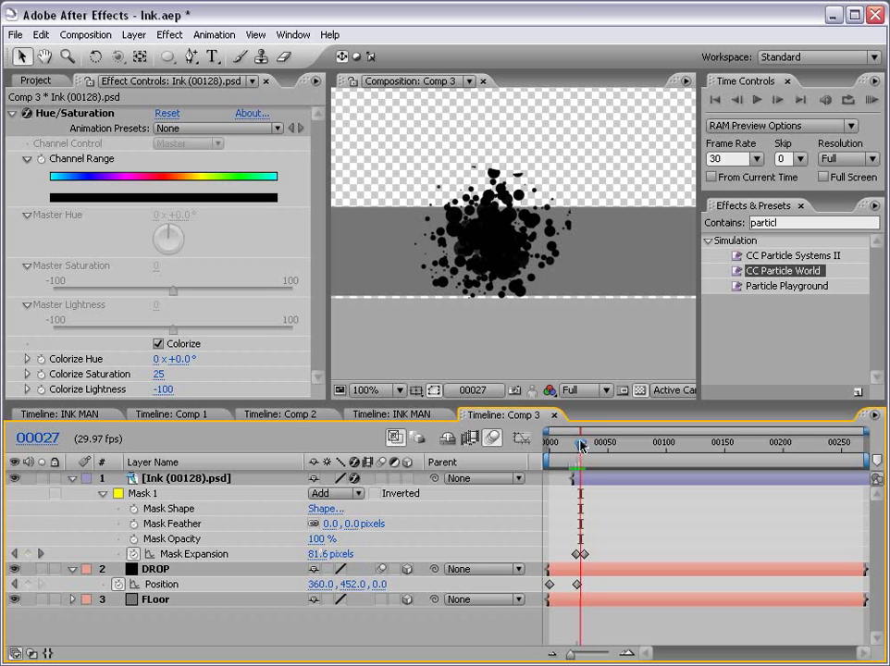
Turn the Ink (00128).psd layer back into a 3D layer and rotate it about its X axis to lie flat on the floor.
left_click(407, 478)
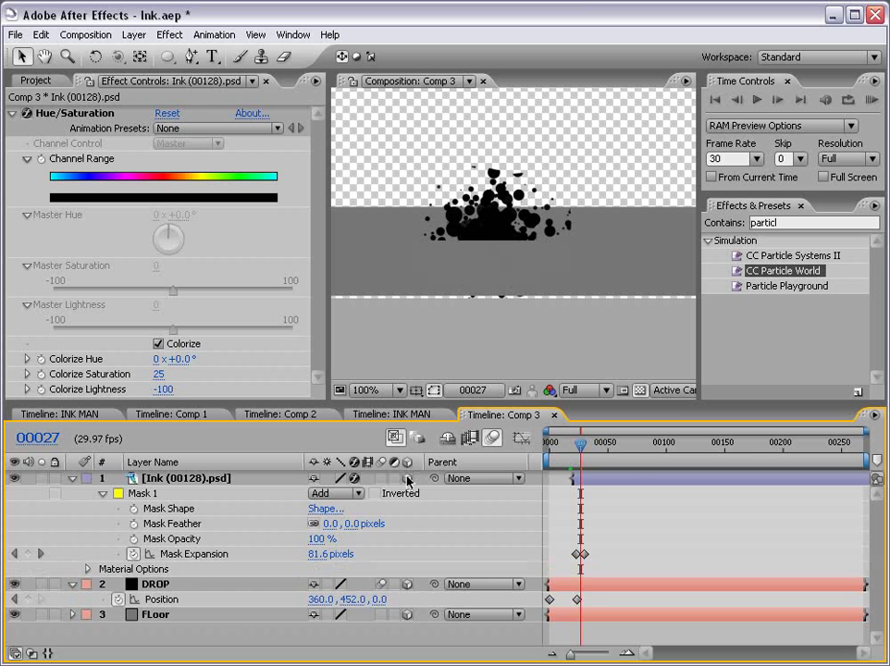
left_click(586, 479)
key("w")
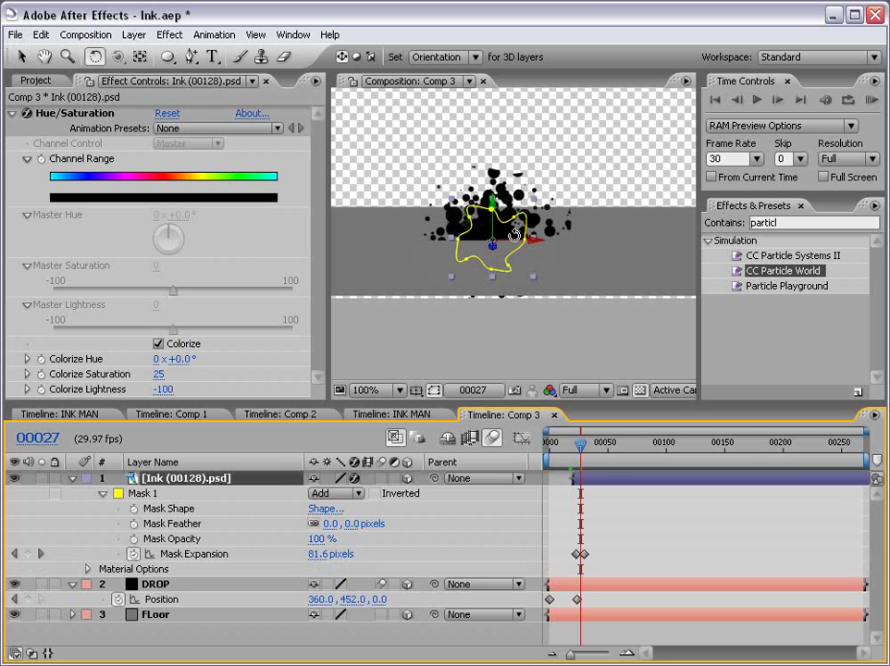
left_click_drag(514, 241, 511, 206)
left_click(609, 514)
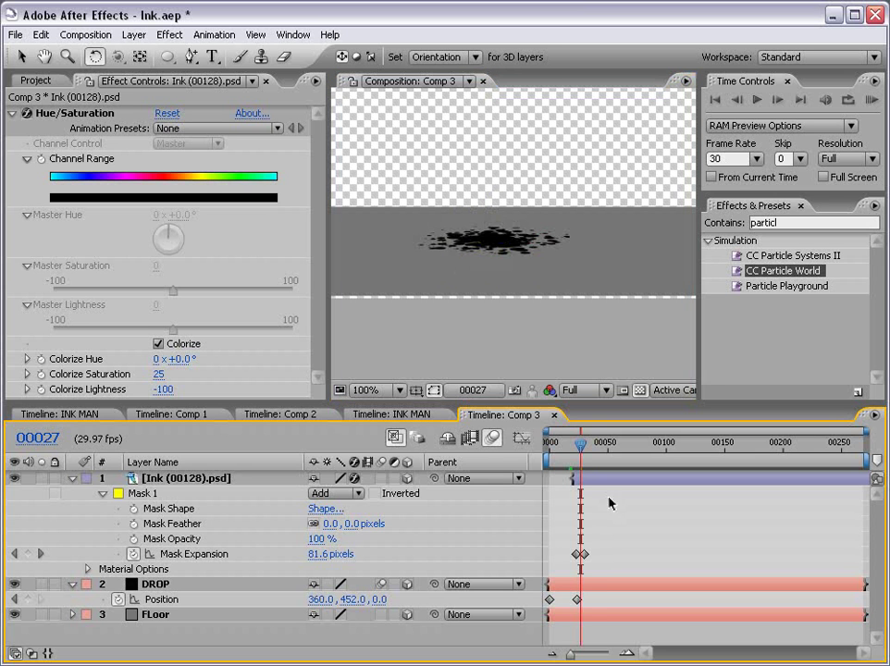
Shift the ink layer and its Mask Expansion keyframes about two frames earlier to match the drop's impact.
left_click_drag(580, 449, 597, 485)
key("=")
key("=")
key("=")
left_click(597, 513)
key("Page_Up")
key("Page_Up")
key("Page_Down")
key("Page_Down")
Preview the splatter animation in the maximized composition view at 100%.
key("grave")
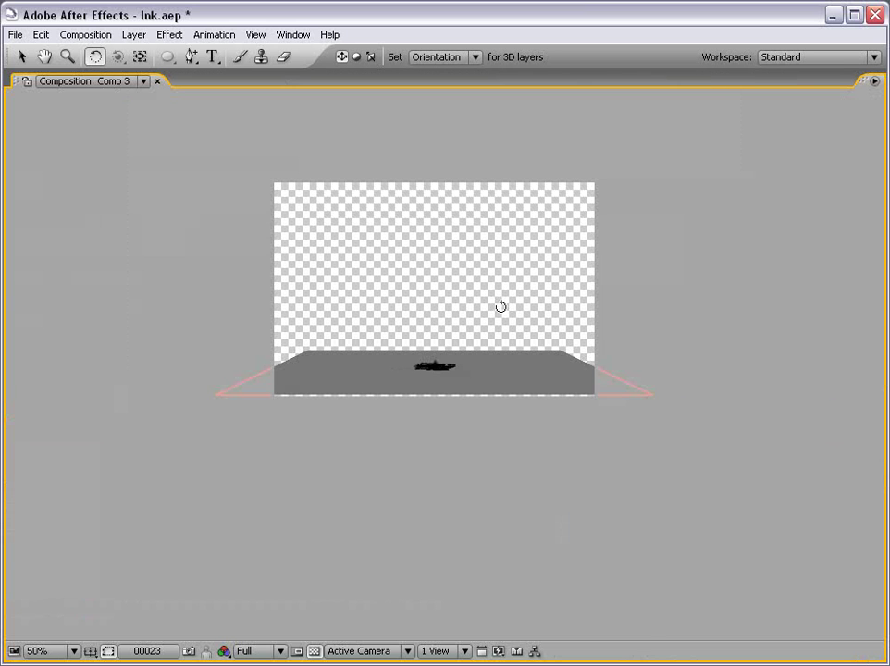
key("period")
key("KP_0")
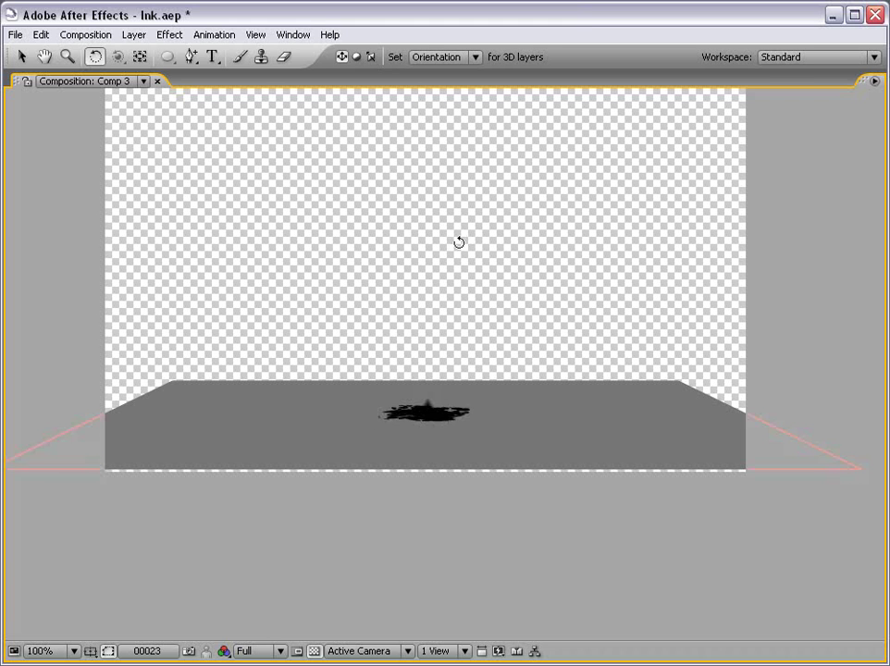
key("grave")
key("comma")
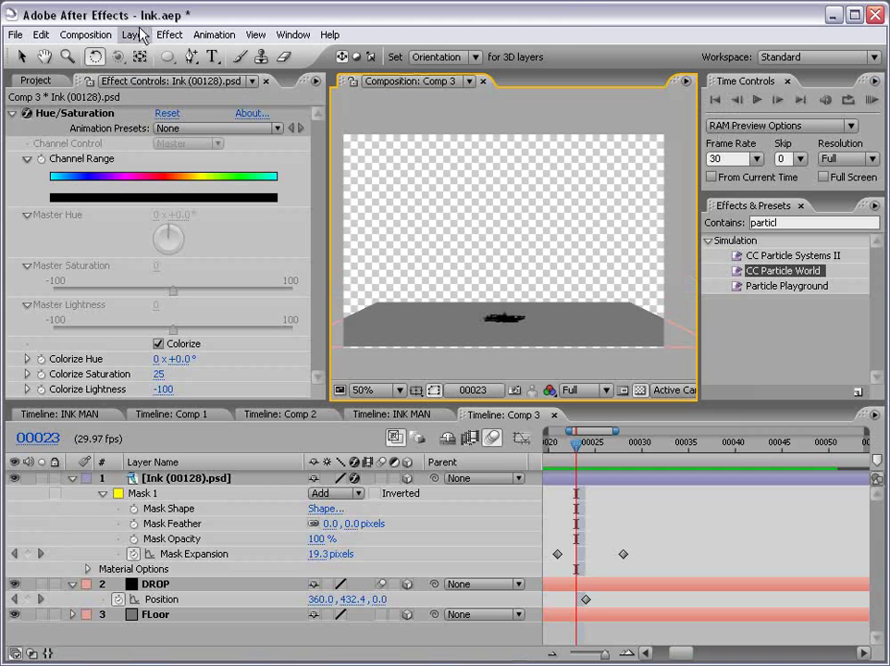
Add a camera with the 35mm preset to Comp 3 and activate the Orbit Camera tool.
left_click(133, 34)
mouse_move(335, 53)
left_click(384, 99)
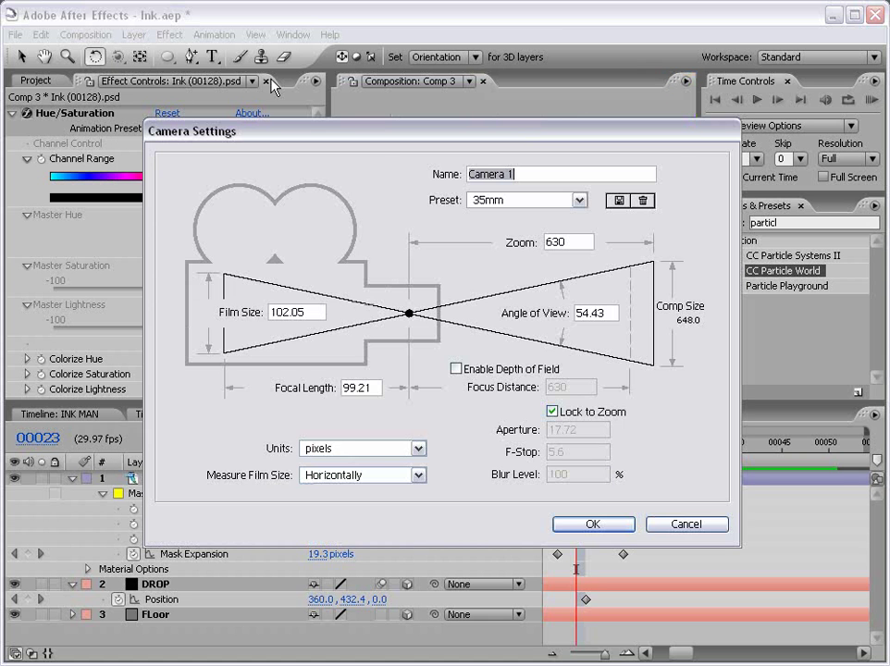
left_click(569, 521)
left_click(119, 58)
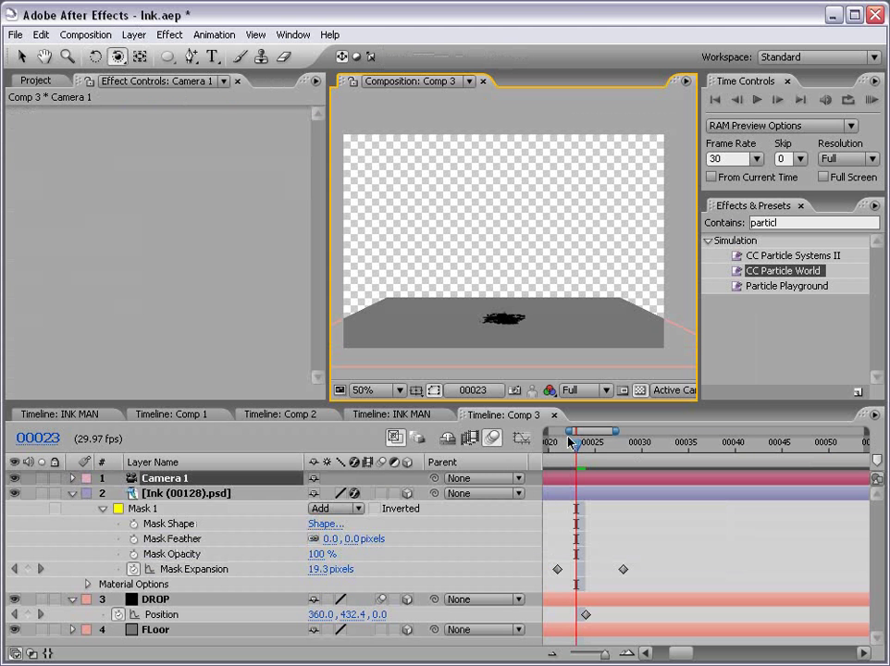
Orbit the camera at frame 0 to about 725, 131, -526 and start keyframing its Position there.
key("minus")
key("minus")
key("minus")
left_click_drag(577, 448, 546, 448)
left_click_drag(540, 251, 483, 263)
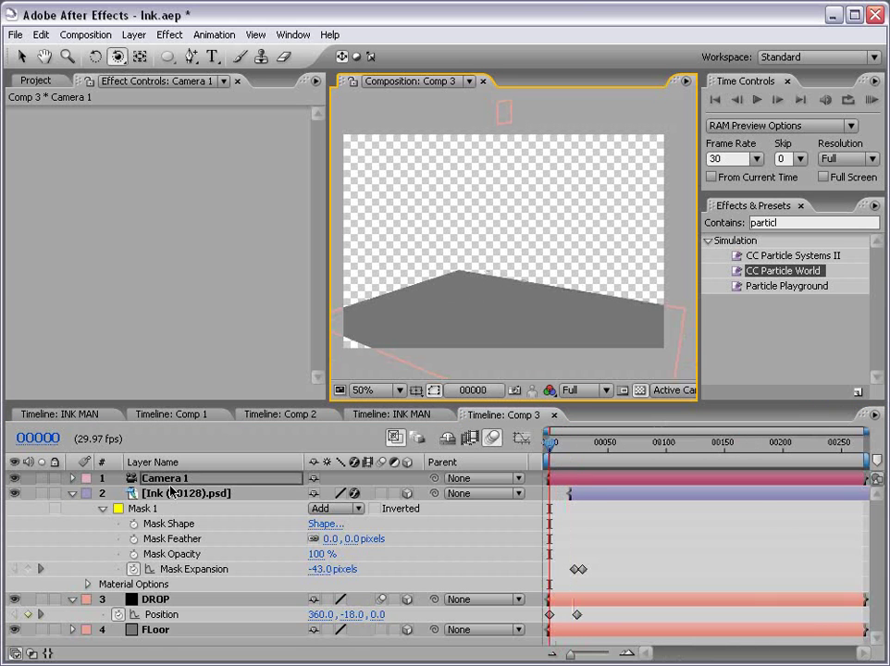
key("p")
left_click(118, 494)
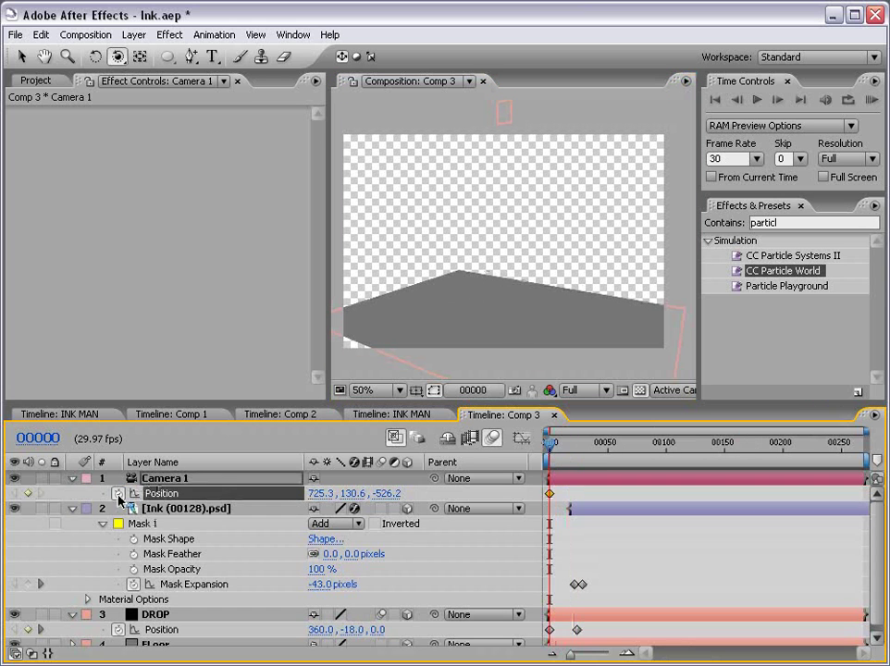
Add a second camera Position keyframe at frame 43 by orbiting and tracking the view to about 210, 217, -621.
left_click_drag(550, 443, 597, 445)
left_click_drag(519, 317, 541, 303)
left_click_drag(118, 57, 169, 72)
left_click_drag(571, 314, 579, 276)
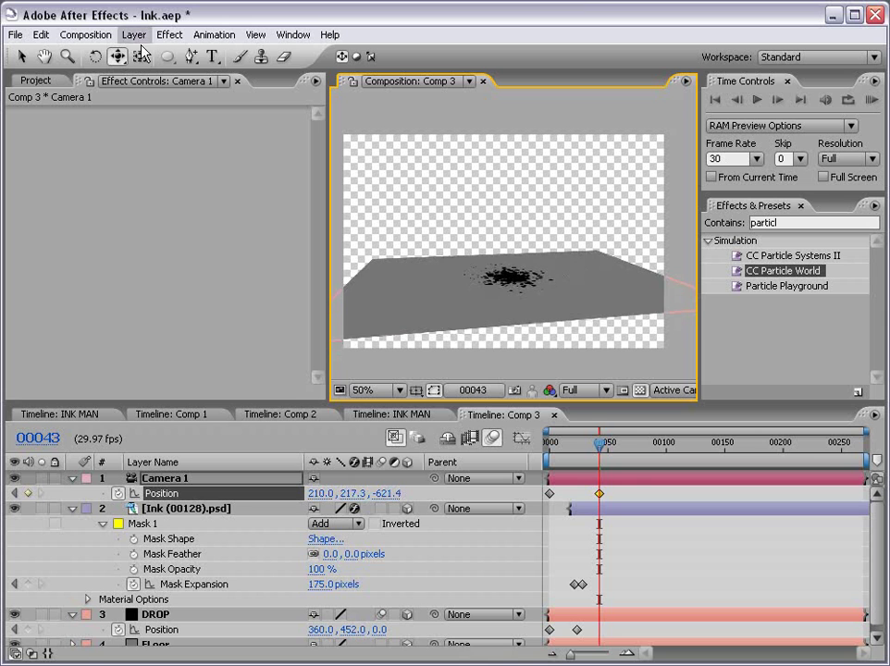
Apply Easy Ease to the camera's Position keyframes and RAM preview the move with the work area ending at frame 58.
mouse_move(607, 458)
left_mouse_down()
mouse_move(550, 456)
mouse_move(618, 448)
left_mouse_up()
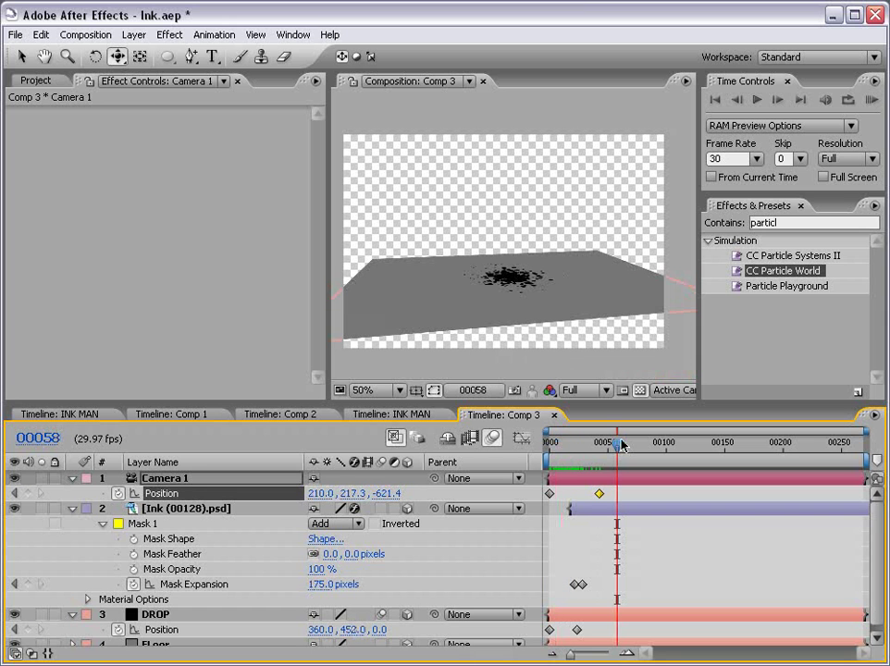
key("n")
left_click(177, 496)
key("F9")
key("KP_0")
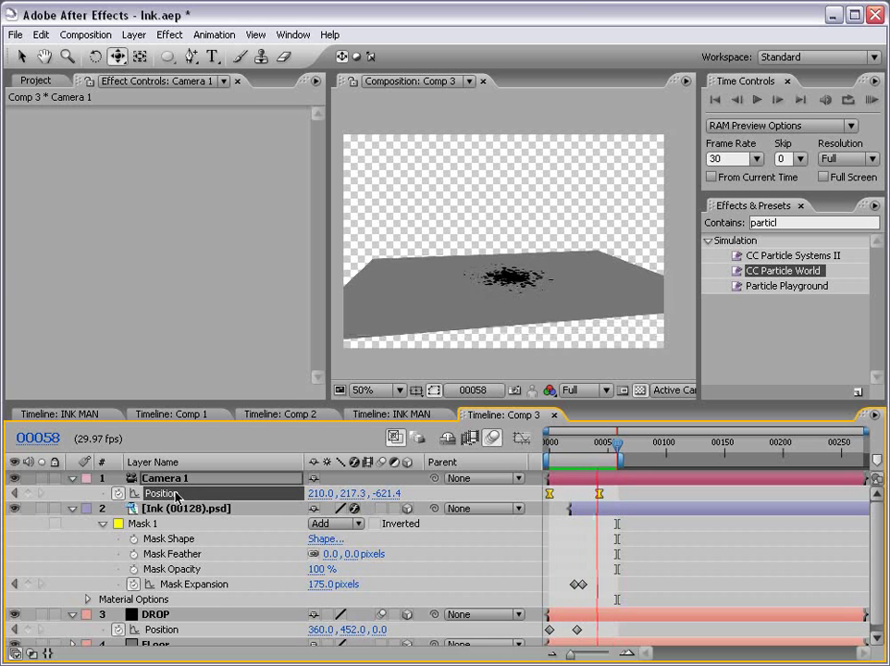
key("space")
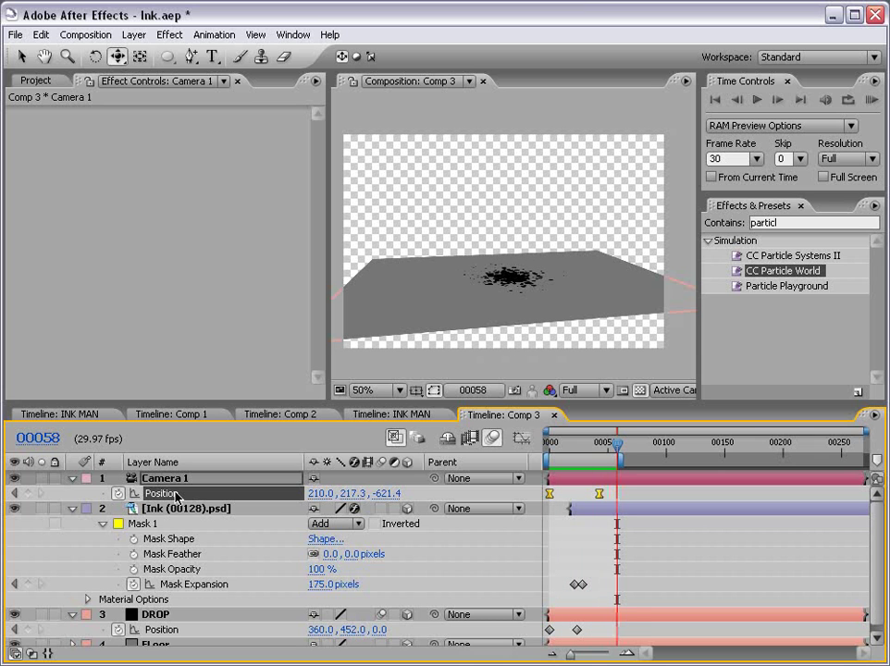
Return to the Selection tool with no layer selected and turn off the transparency grid in Comp 3.
key("v")
left_click(663, 544)
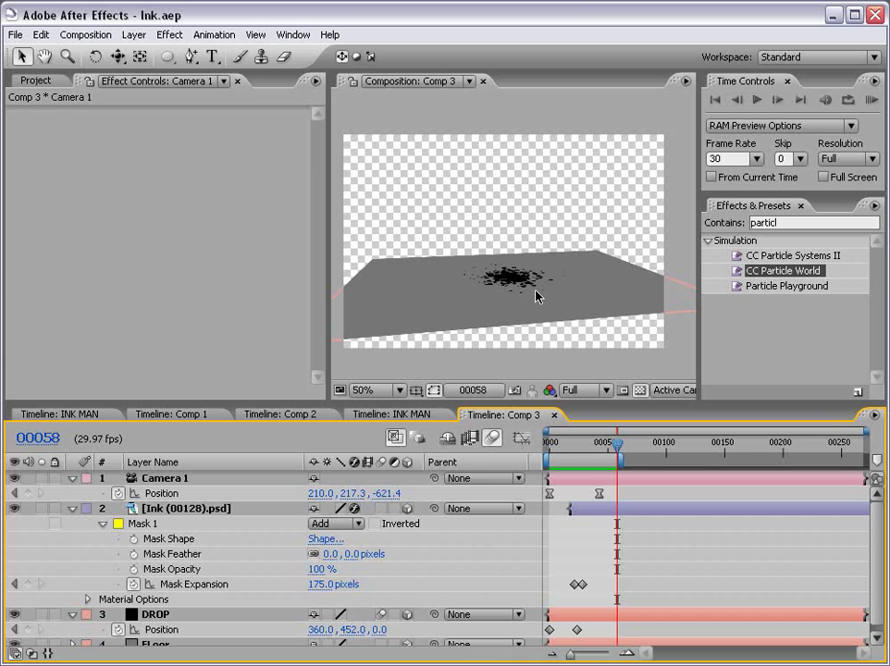
left_click(641, 392)
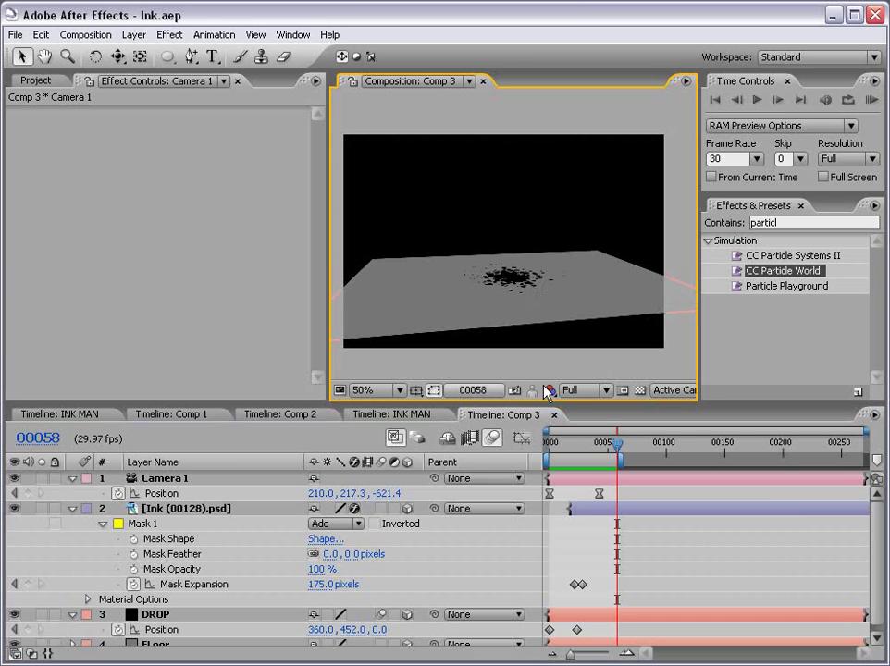
Open Comp 1 and preview its finished ink drop animation for comparison.
left_click(271, 417)
left_click(200, 419)
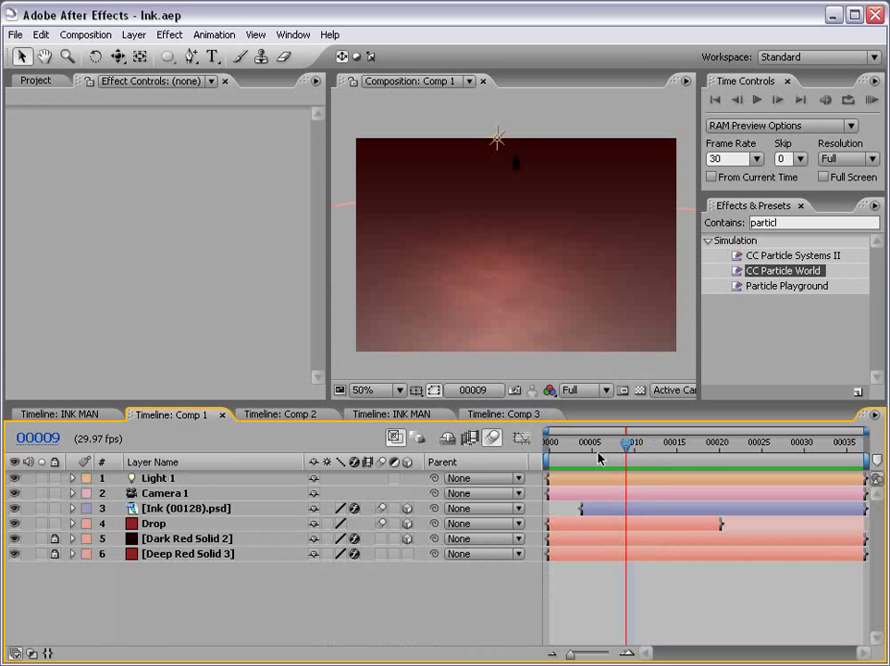
key("space")
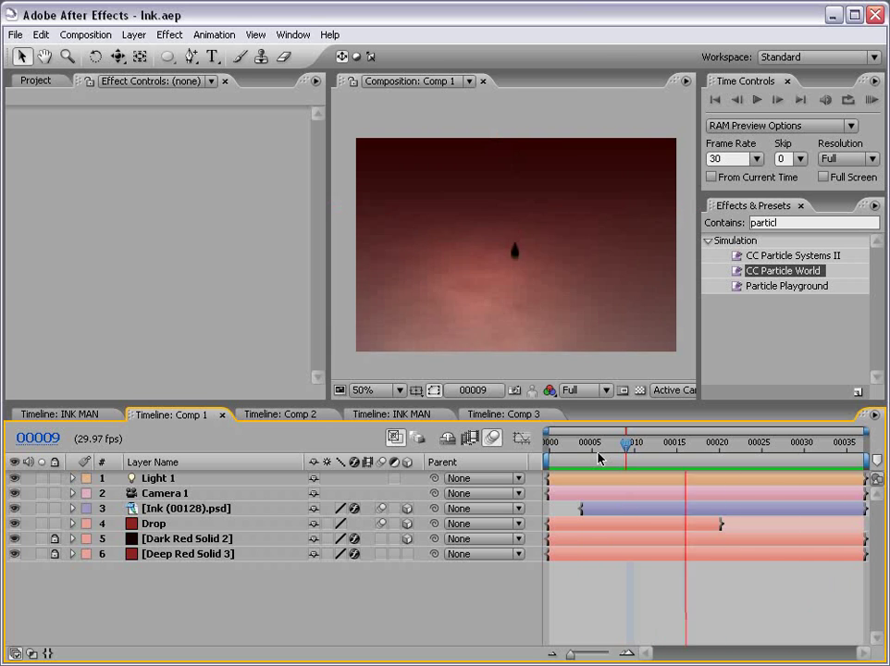
key("space")
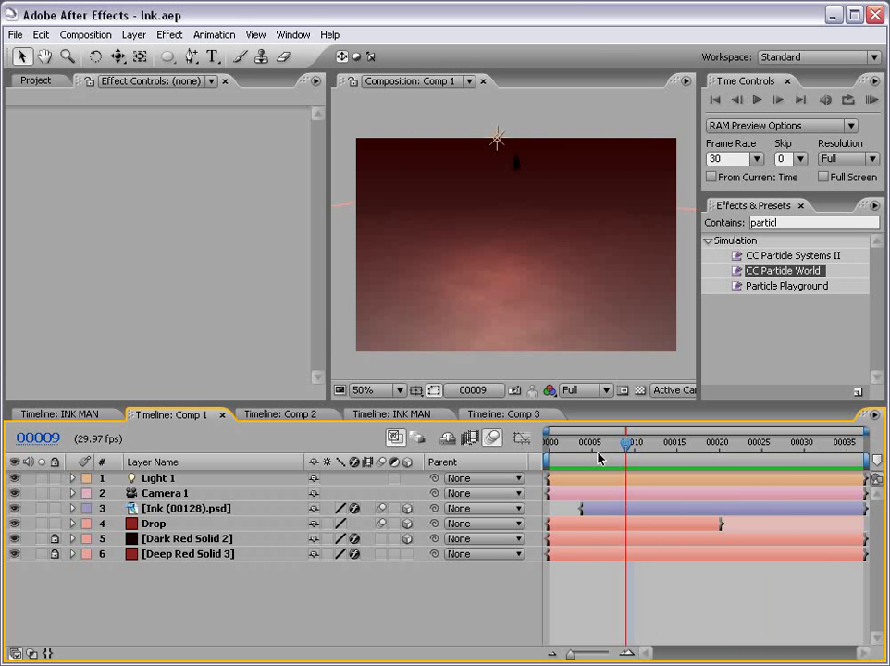